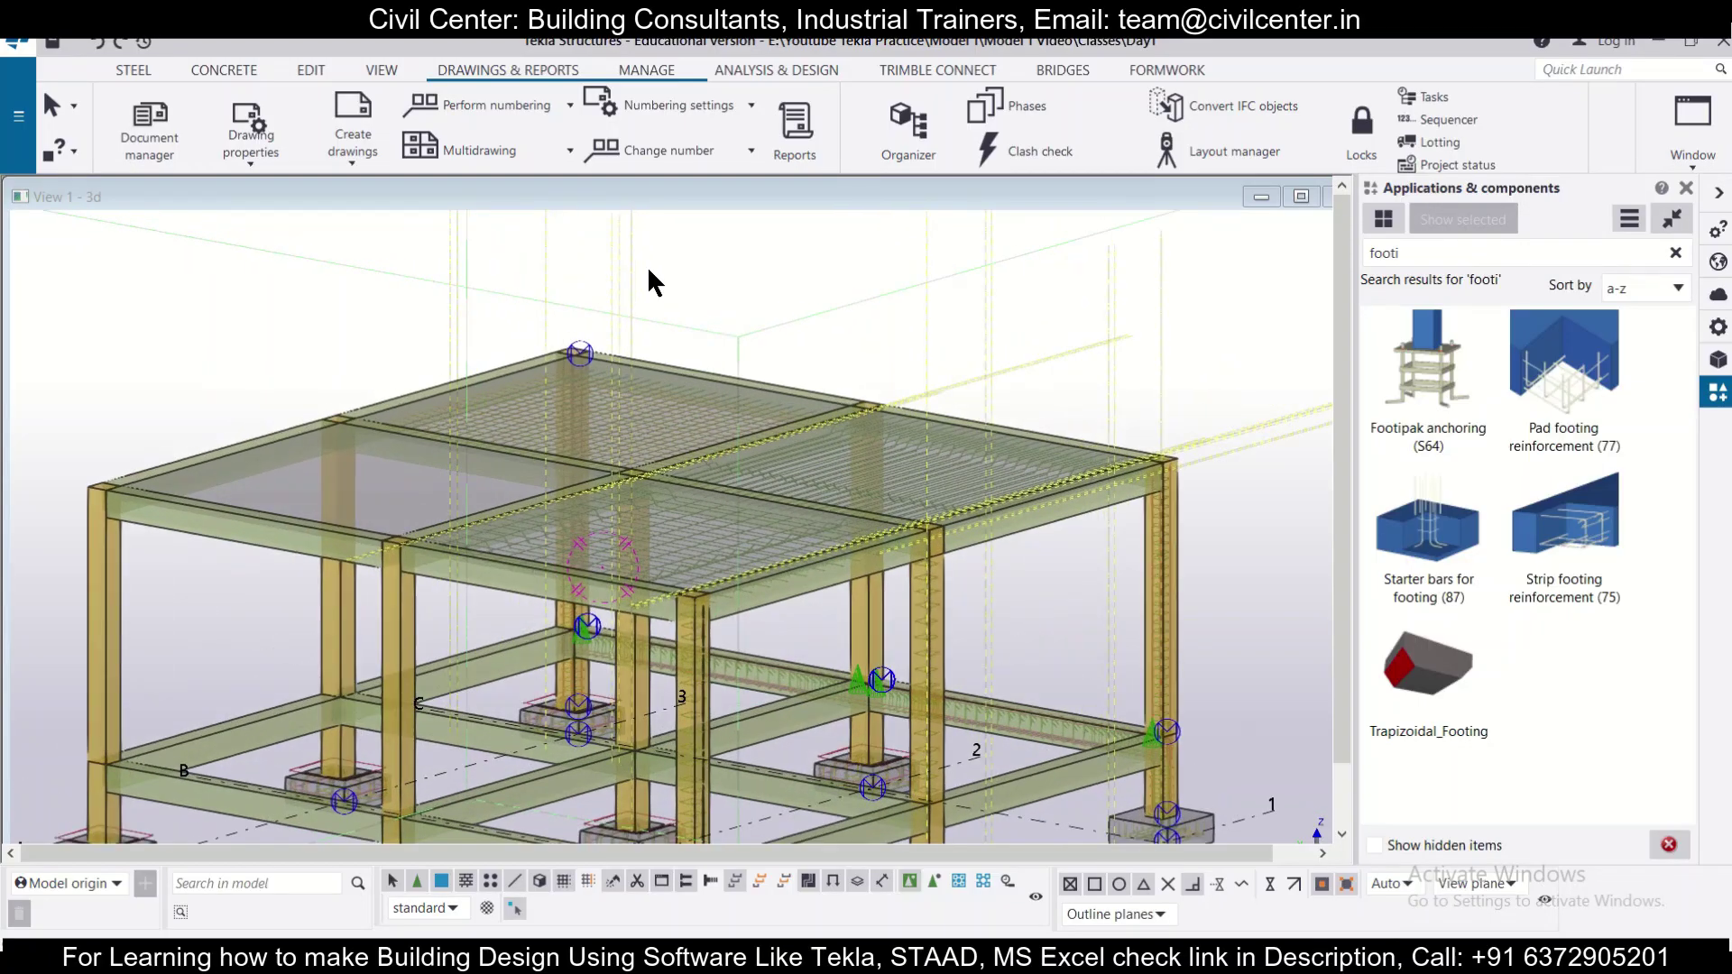
Step: Examine the concrete frame model in the 3D view, including its footings and their reinforcement
scroll(619, 327, "down", 8)
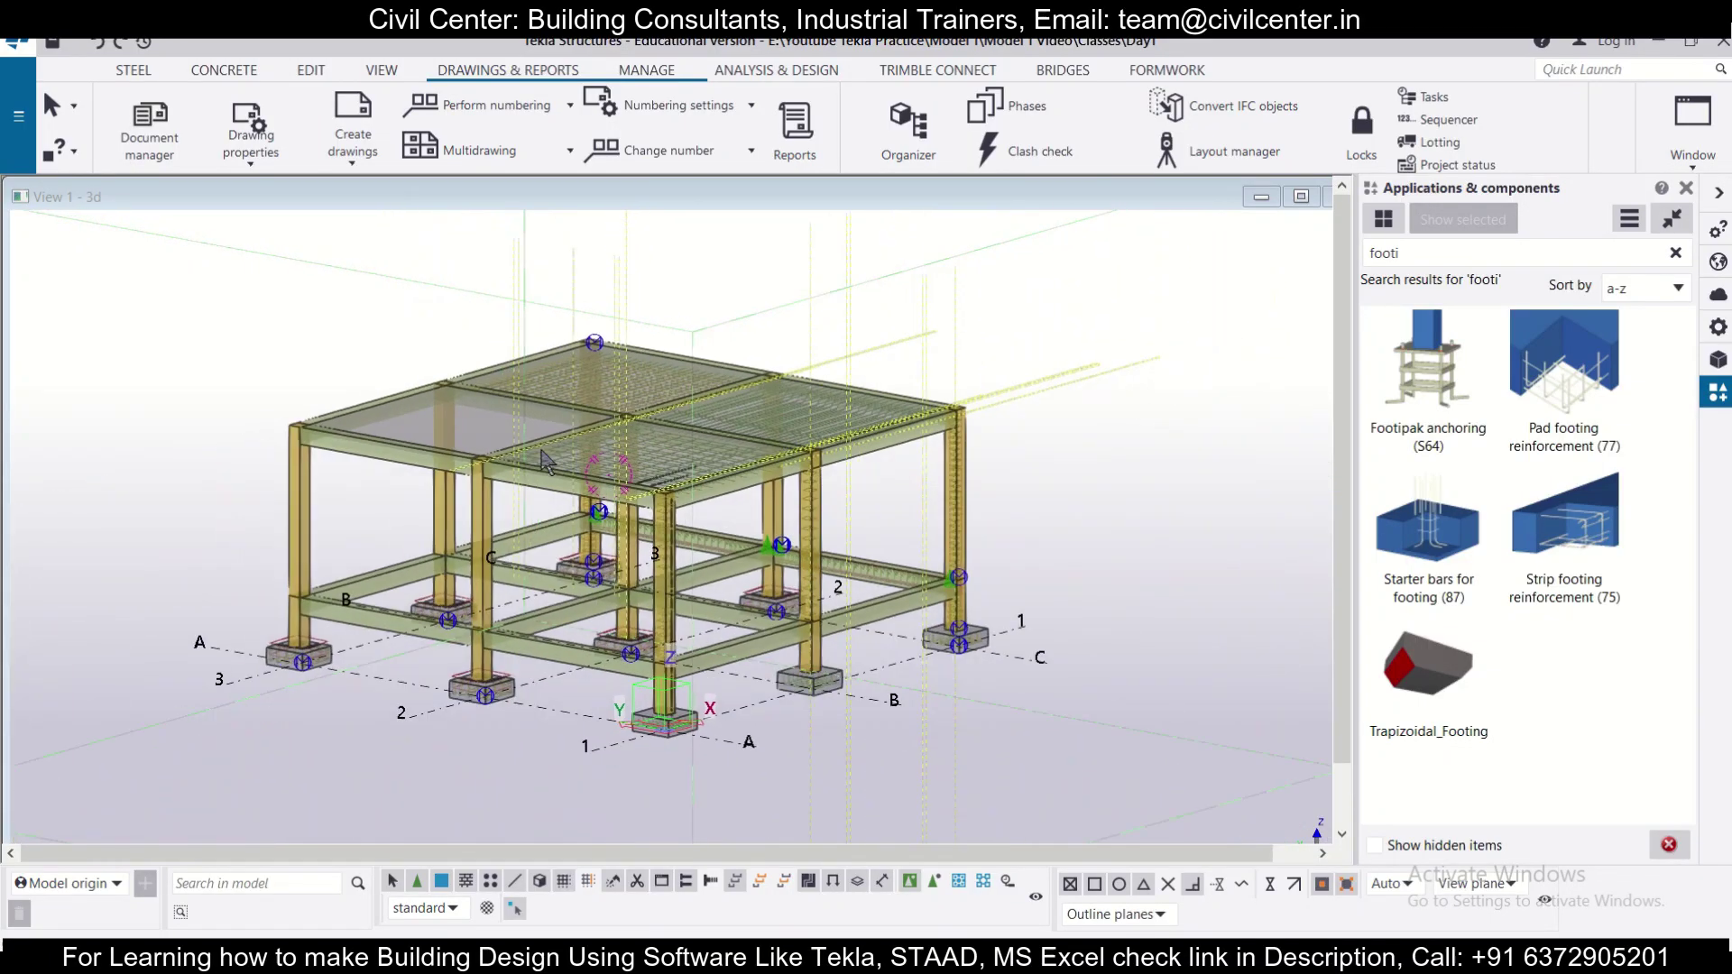
scroll(505, 451, "up", 2)
scroll(494, 447, "up", 2)
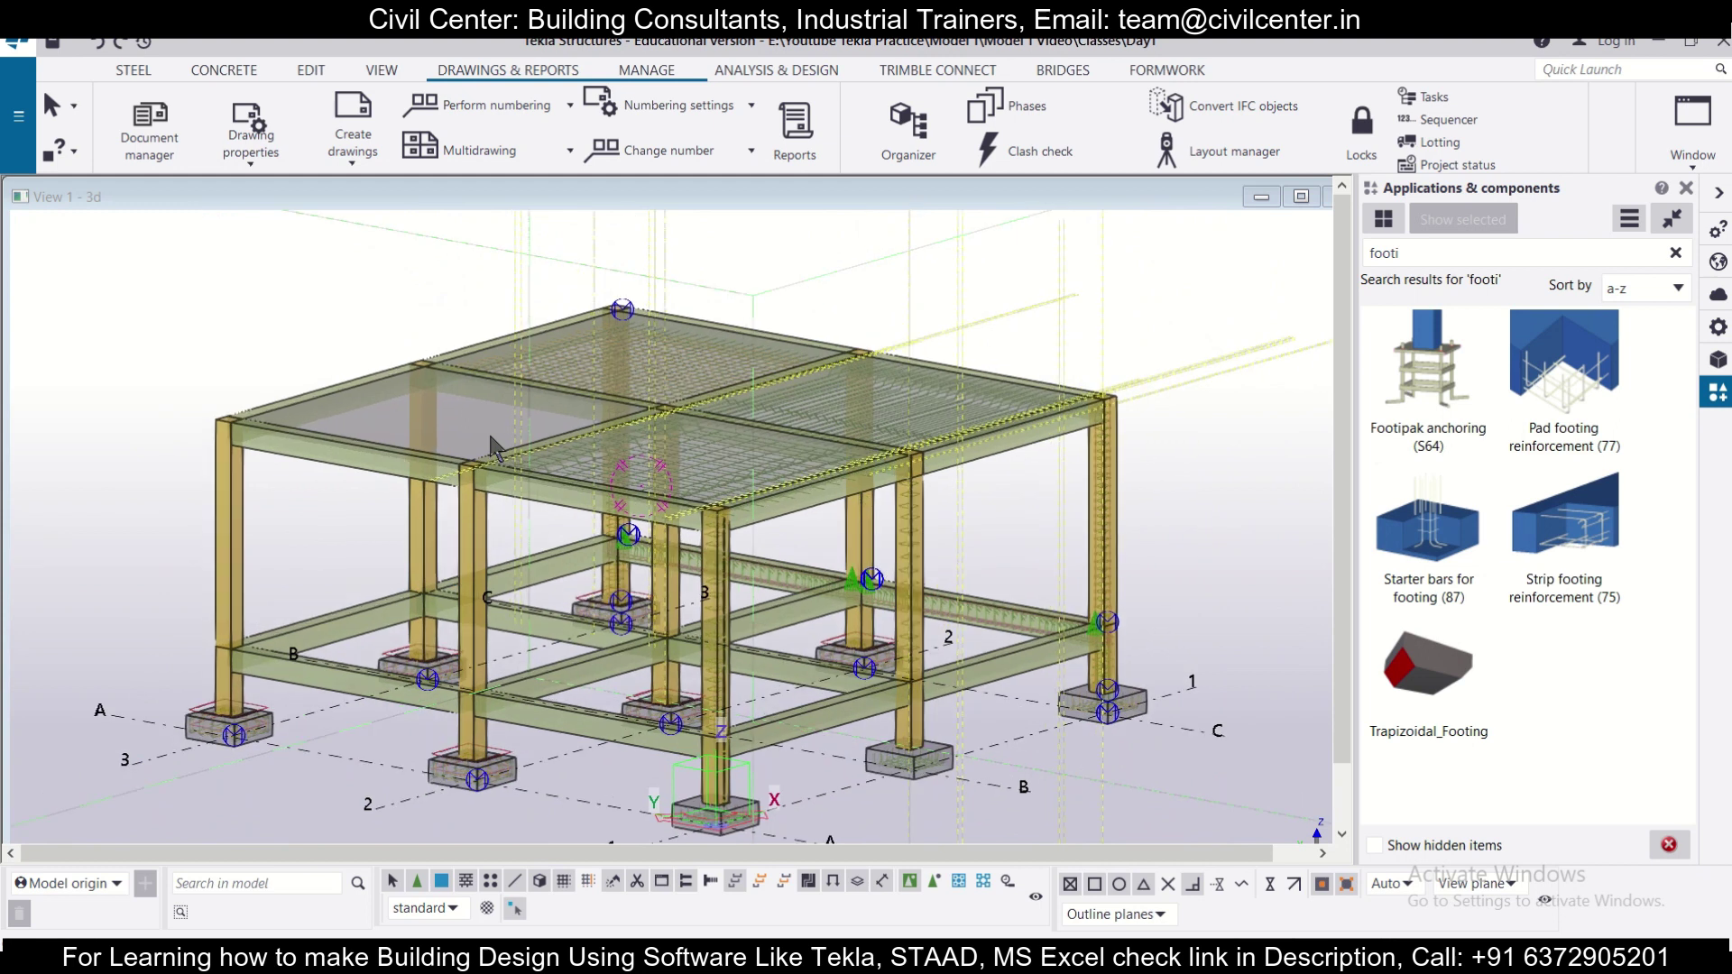
scroll(494, 446, "down", 2)
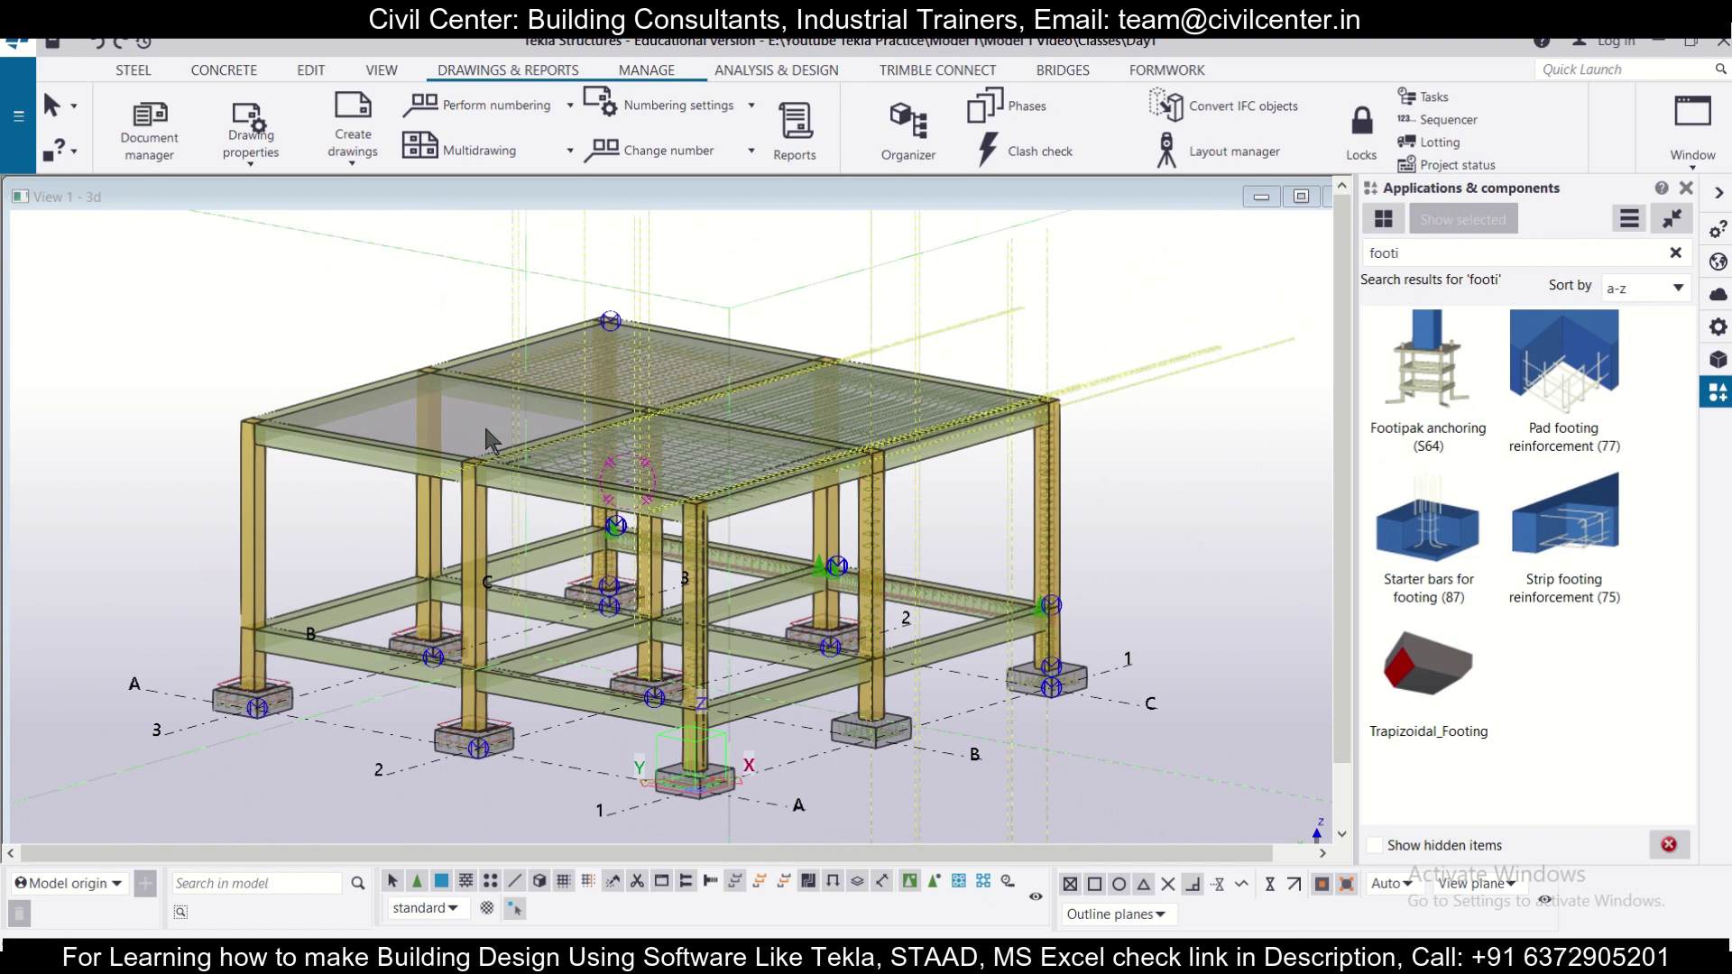
scroll(489, 422, "up", 1)
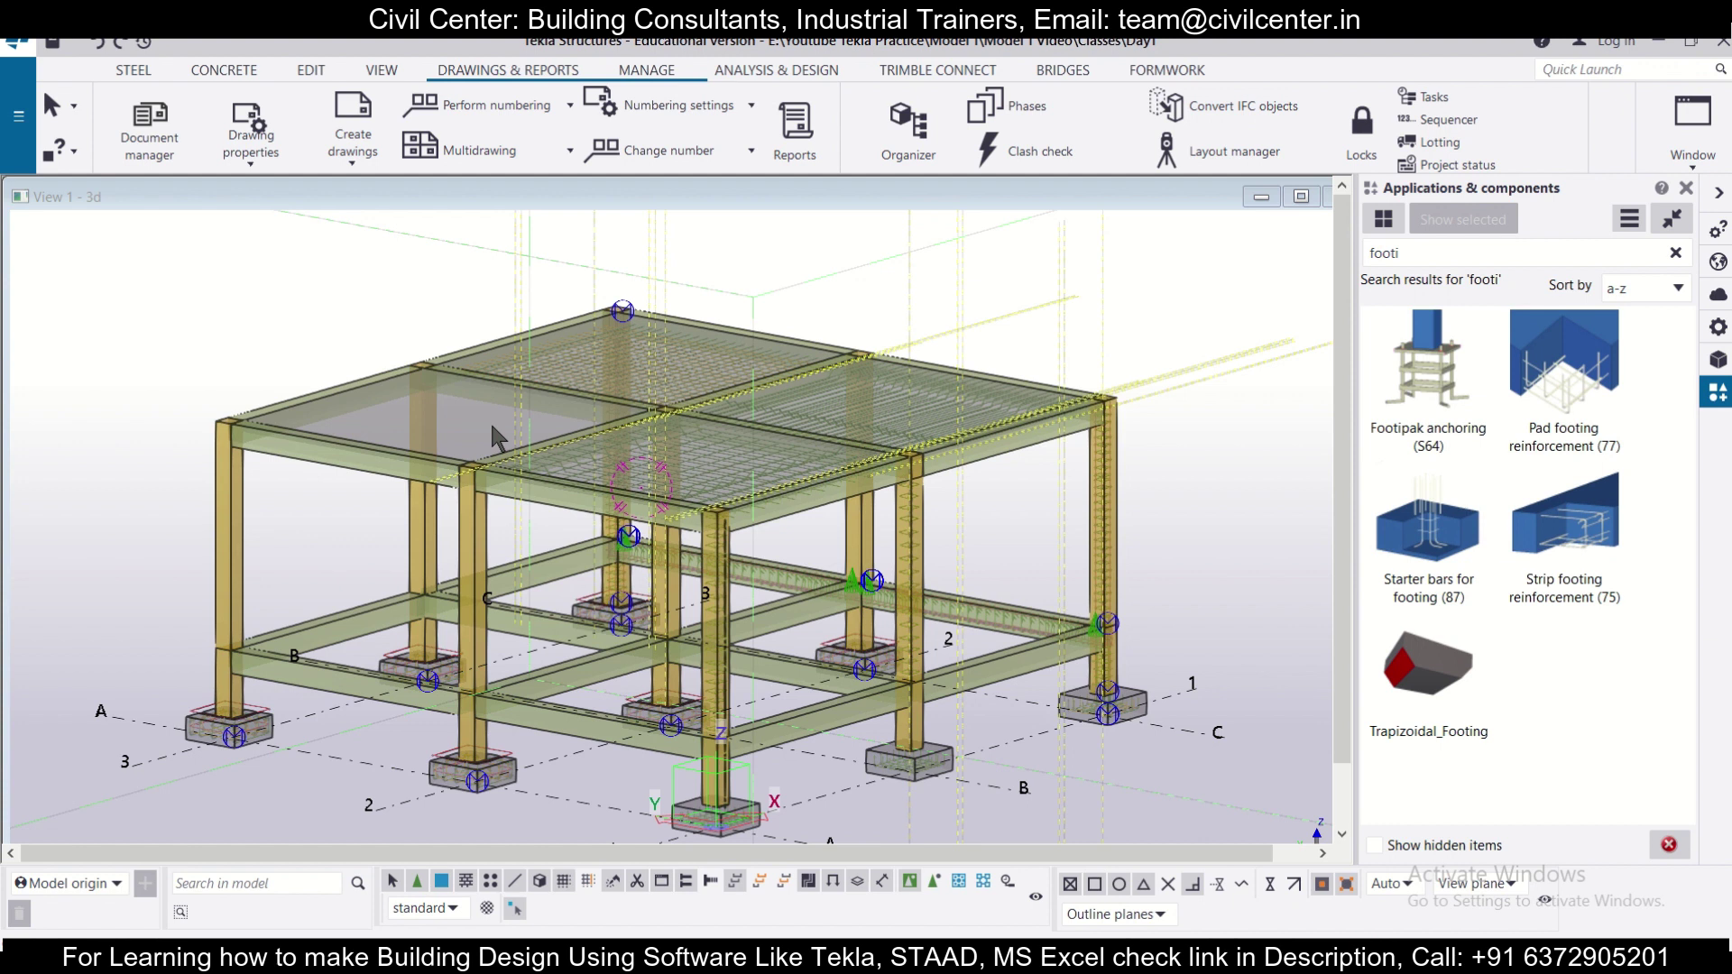
scroll(799, 679, "down", 1)
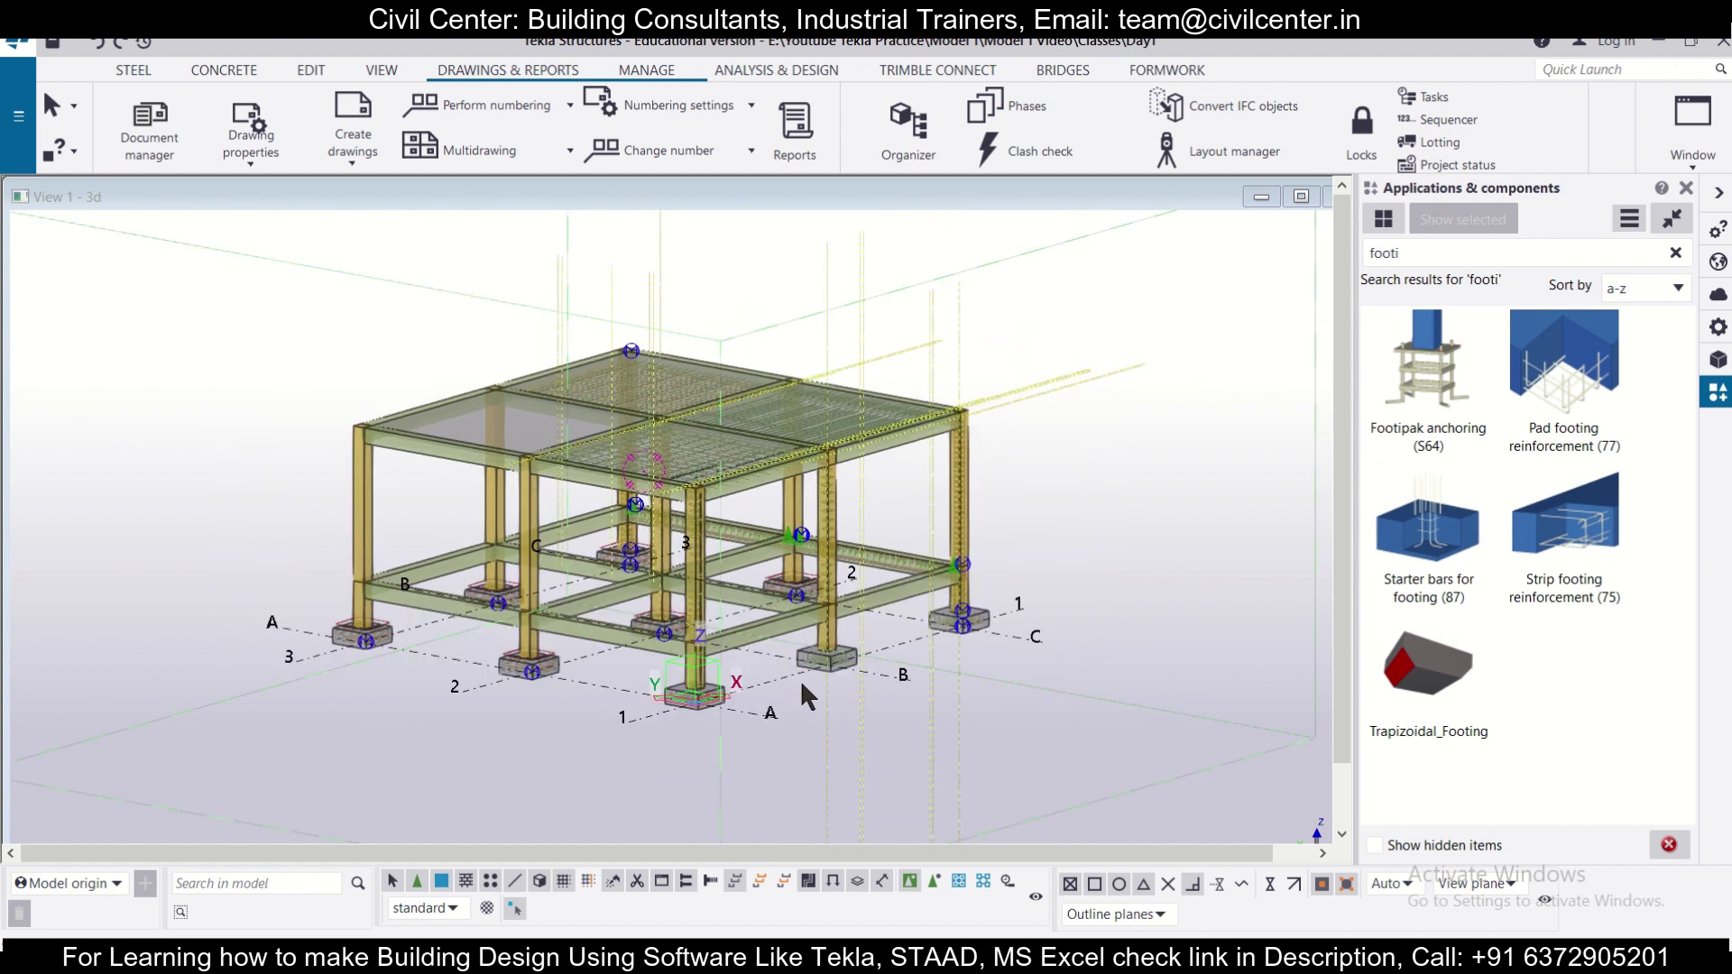
scroll(869, 707, "up", 2)
scroll(949, 518, "up", 2)
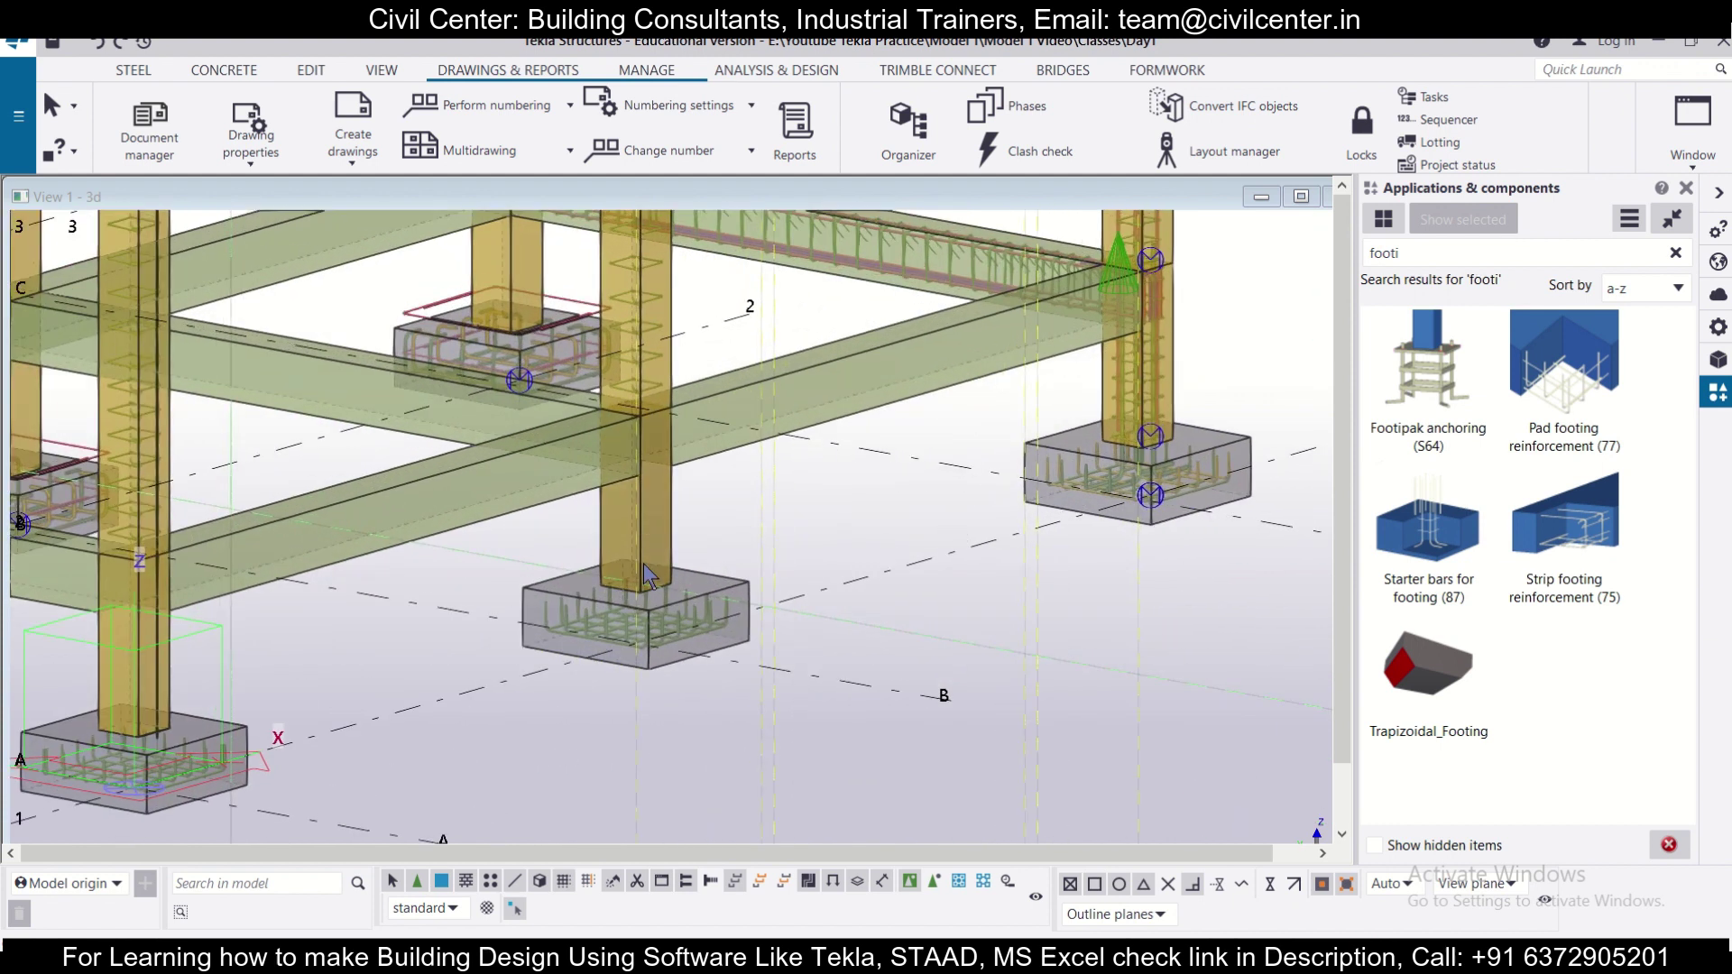
scroll(300, 619, "down", 1)
scroll(225, 604, "down", 3)
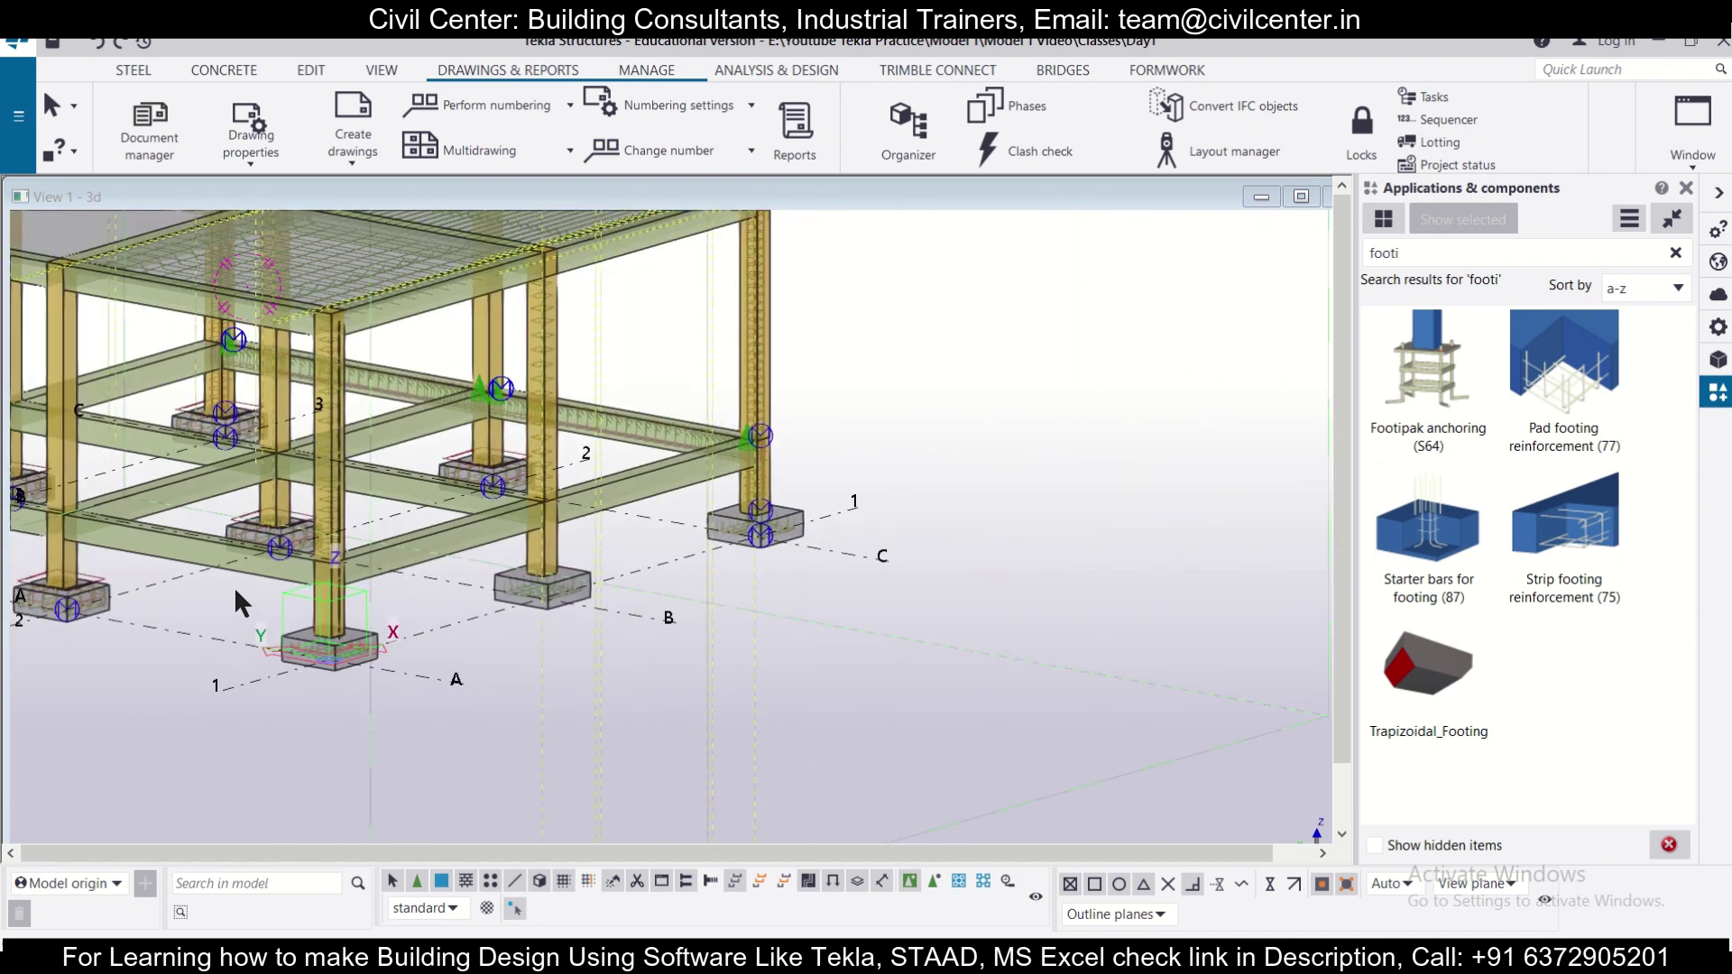
scroll(455, 614, "up", 2)
Step: Open the master drawing catalog and browse the saved settings in its GA Drawings folder
left_click(360, 154)
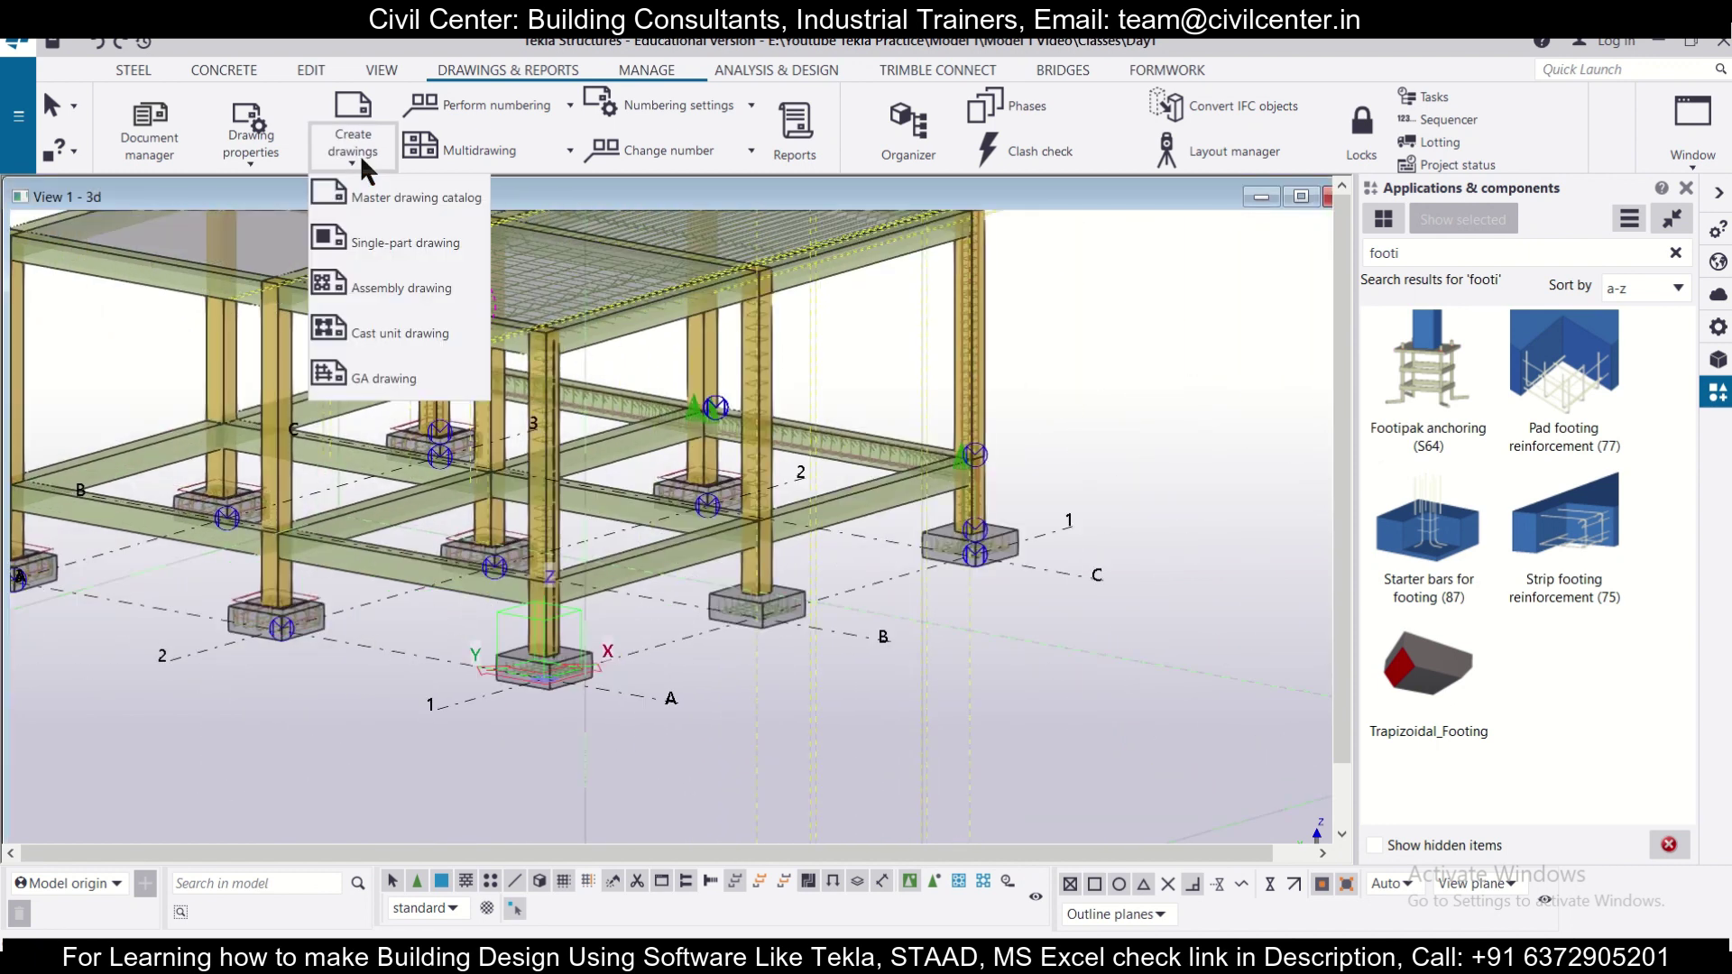
left_click(388, 201)
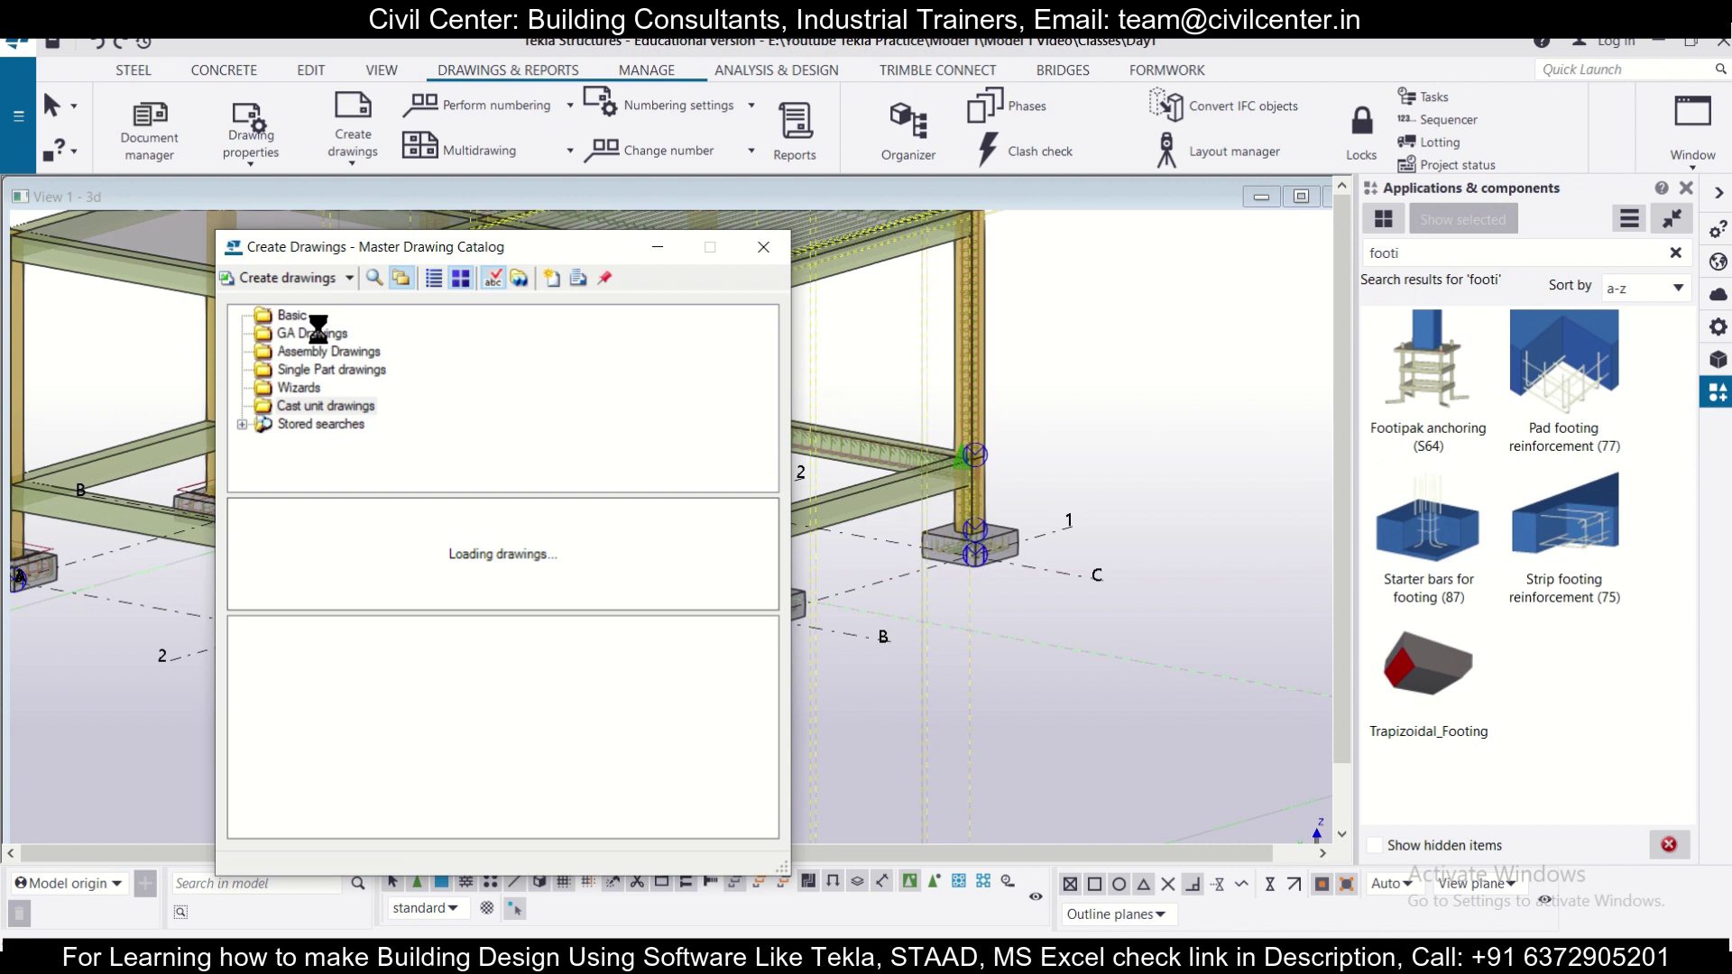
left_click(320, 334)
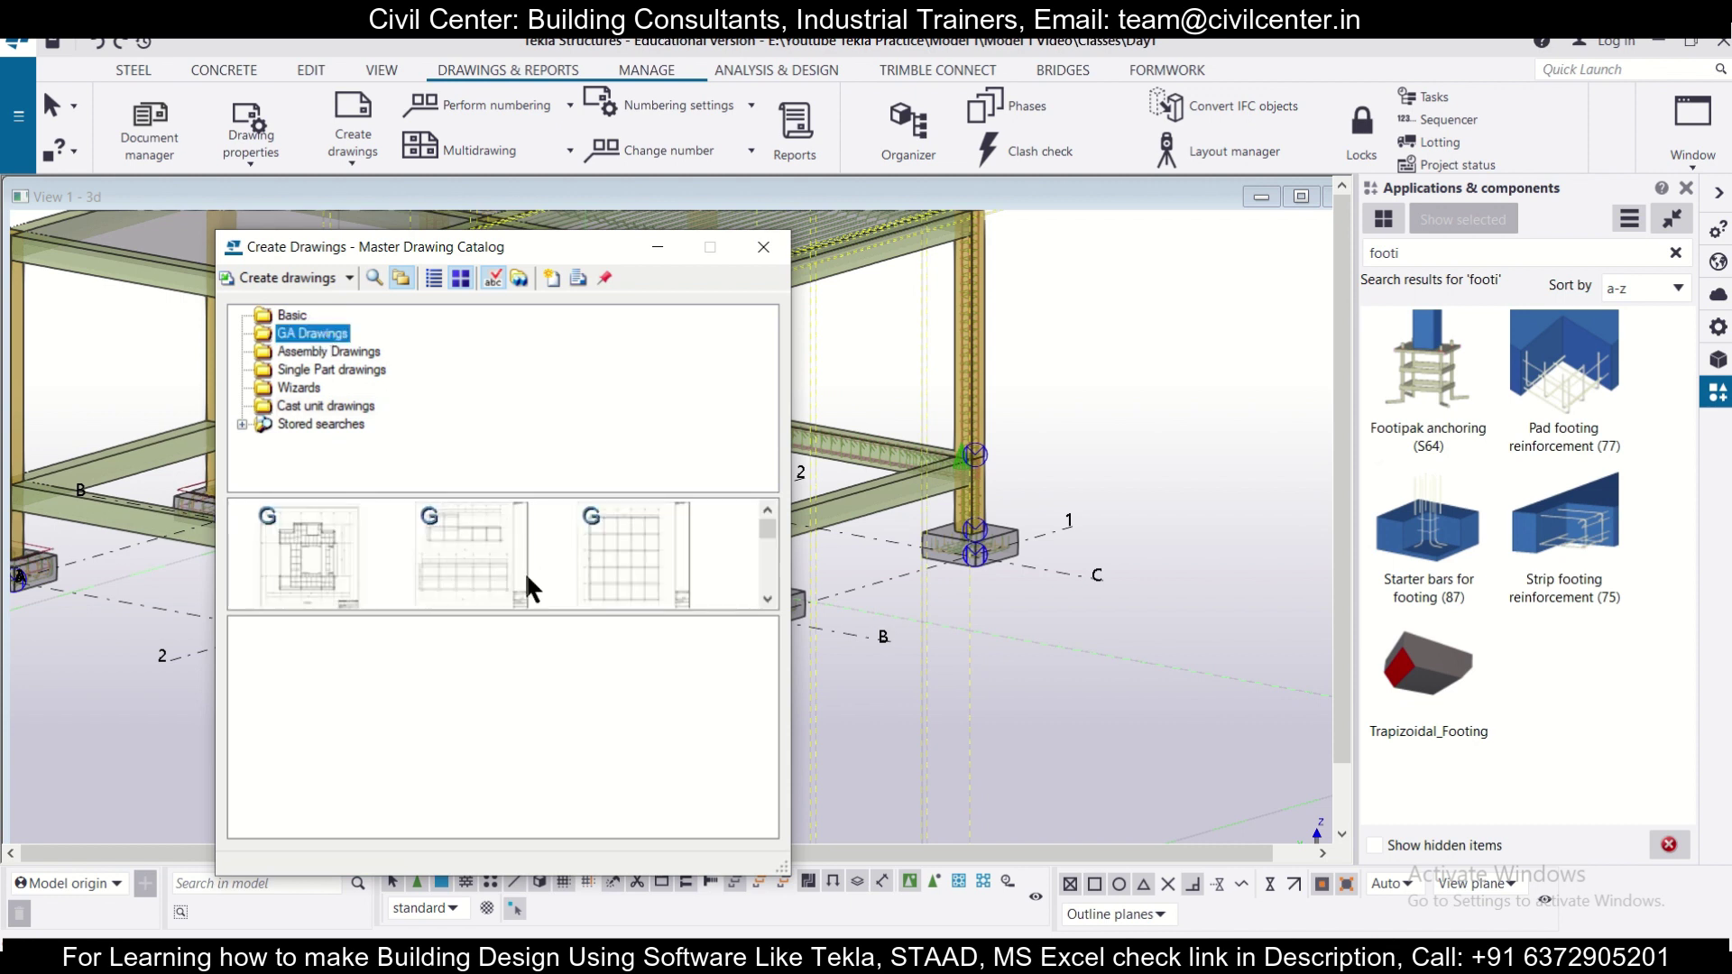
mouse_move(562, 240)
left_mouse_down()
mouse_move(643, 117)
mouse_move(665, 43)
left_mouse_up()
scroll(713, 361, "down", 2)
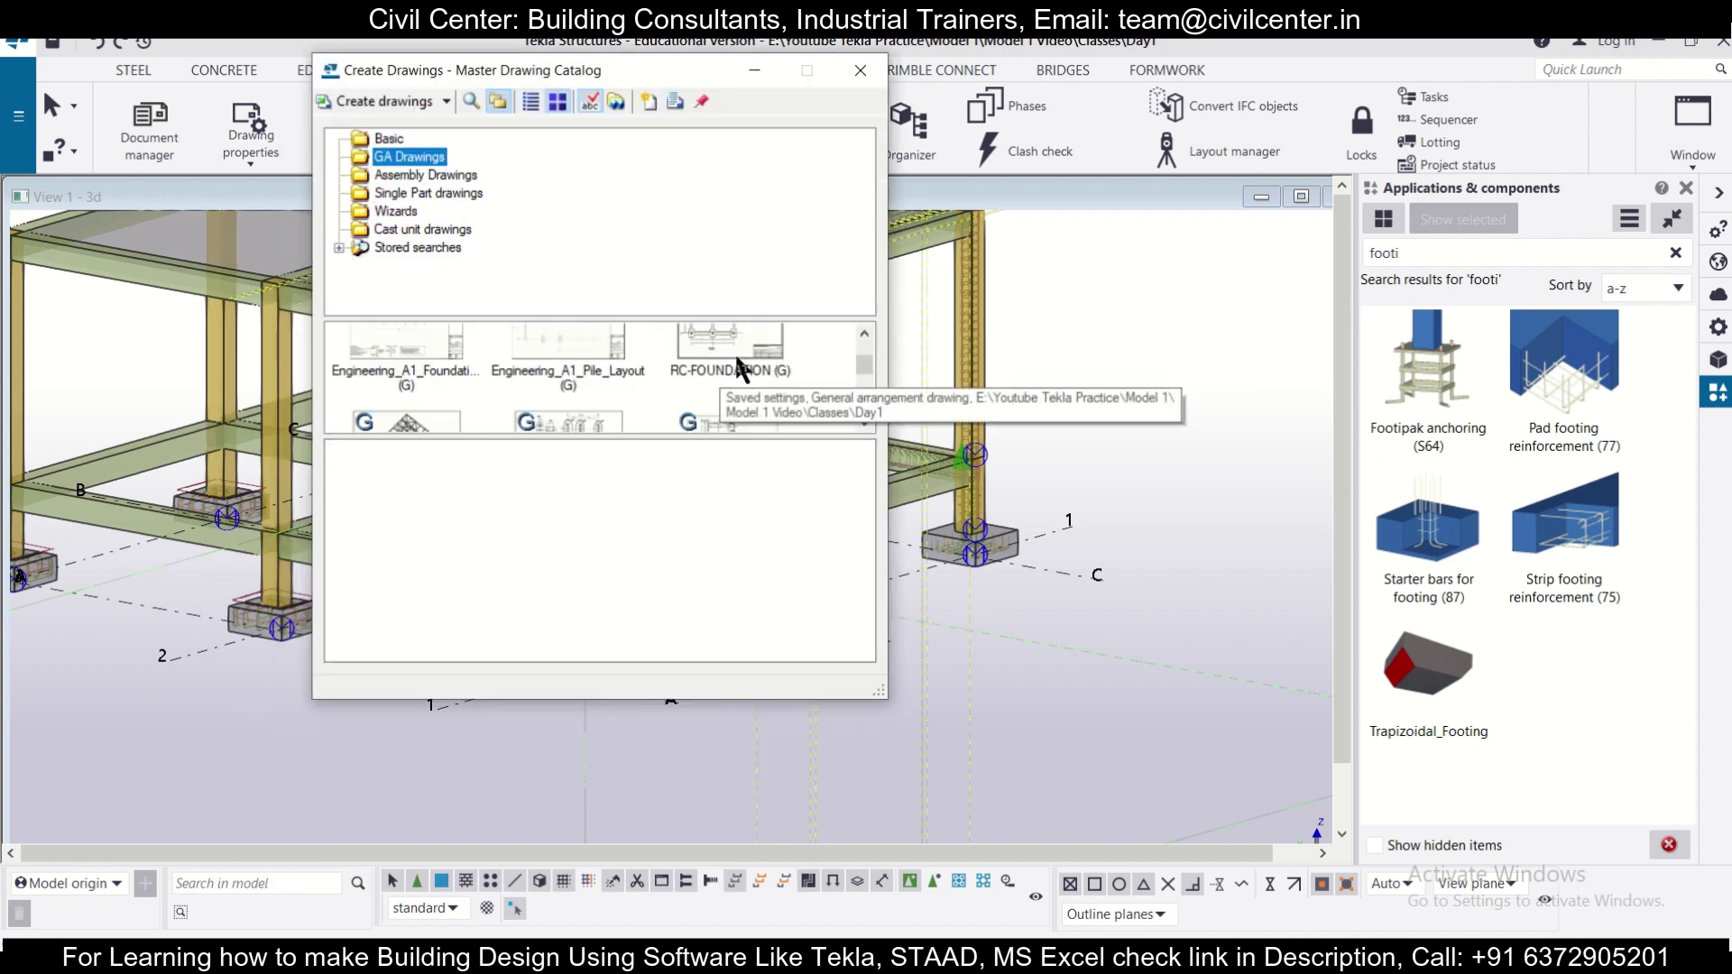
scroll(735, 354, "down", 2)
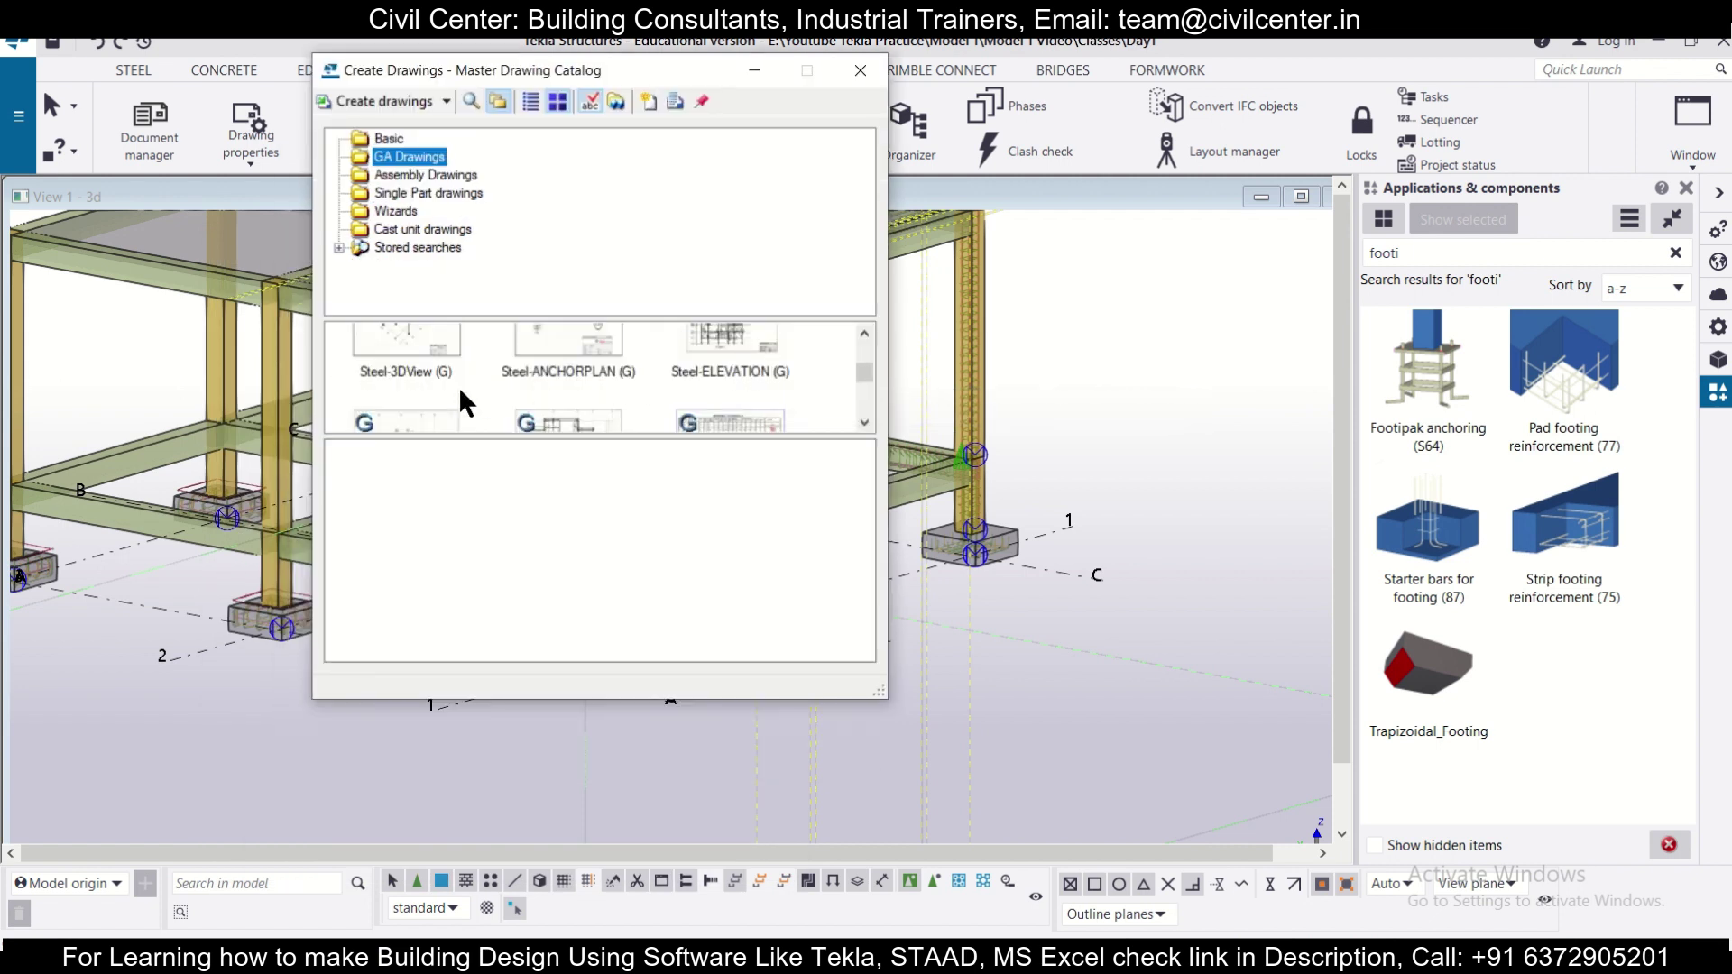
scroll(460, 397, "down", 2)
scroll(757, 372, "down", 6)
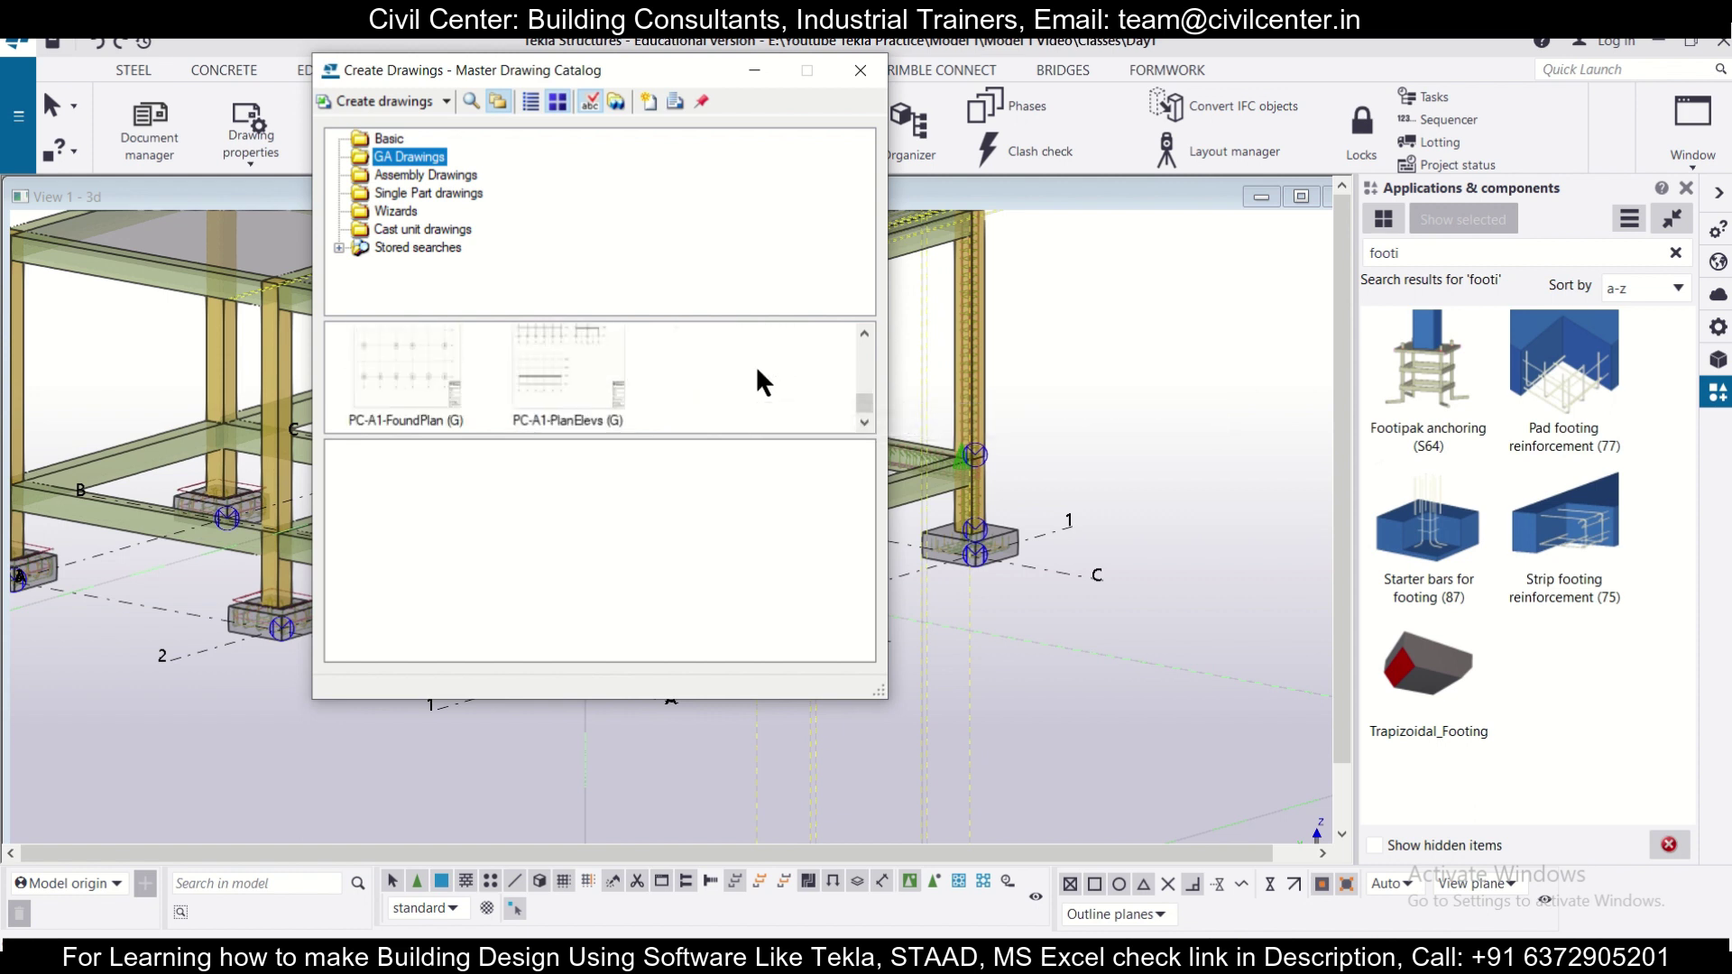
scroll(756, 366, "up", 10)
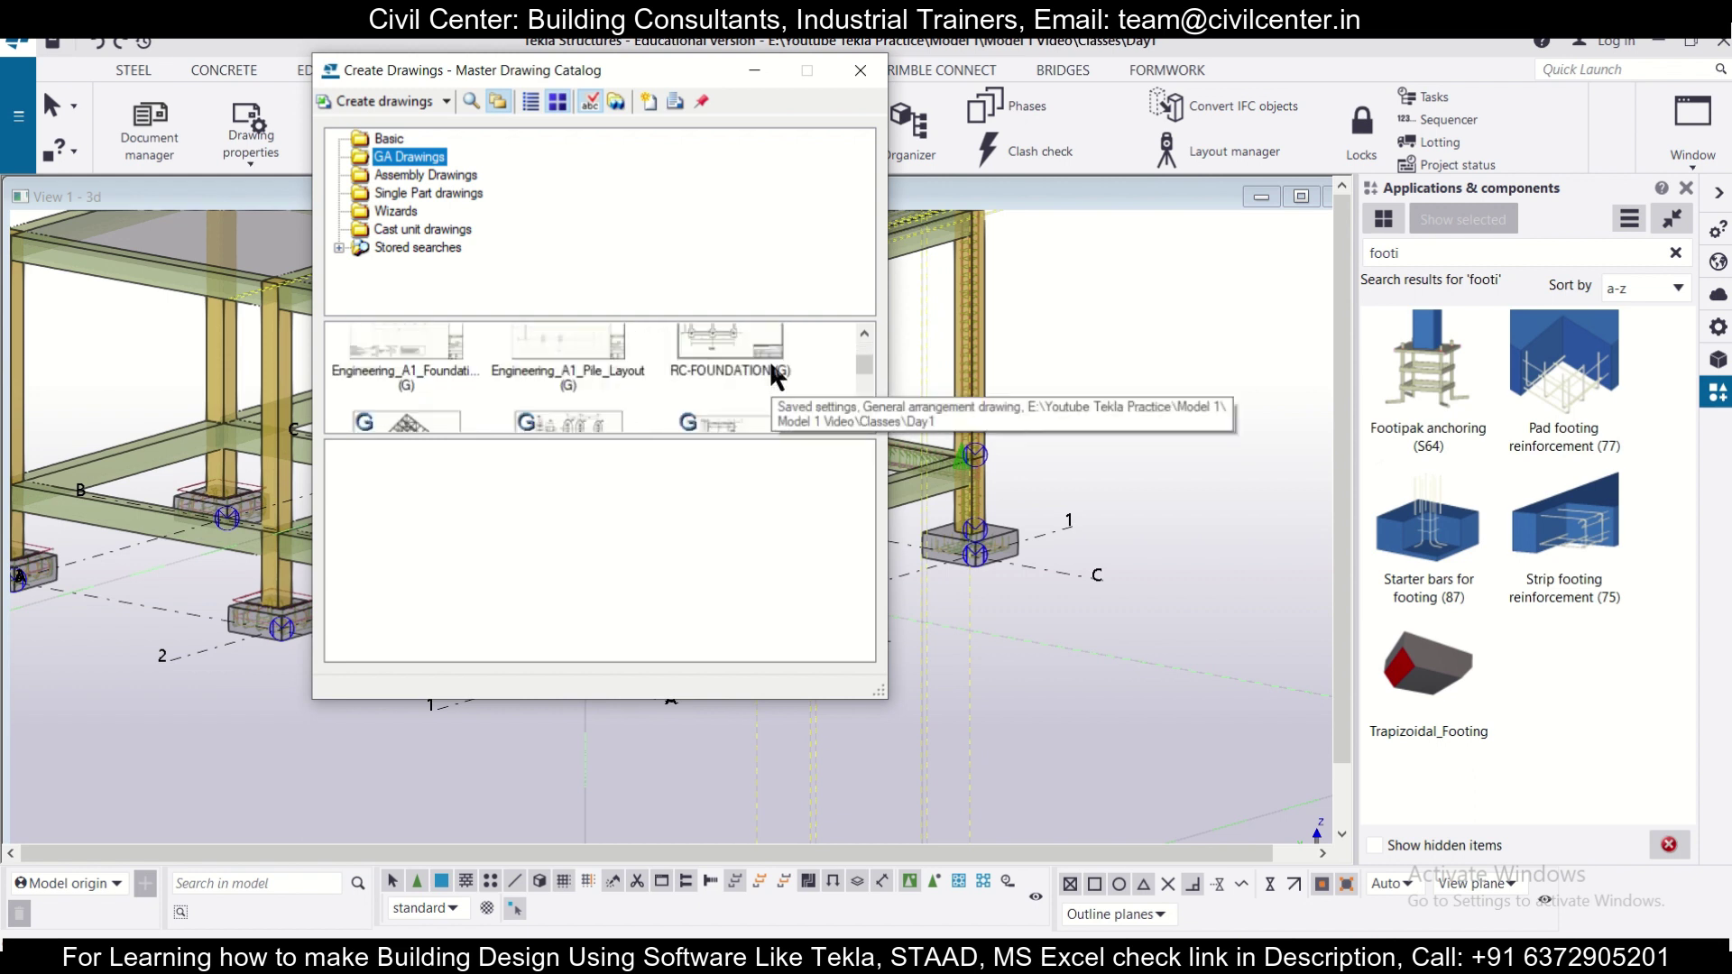
Step: Start a general arrangement drawing from the Engineering_A1_Foundation_Plan settings and close the catalog
left_click(437, 370)
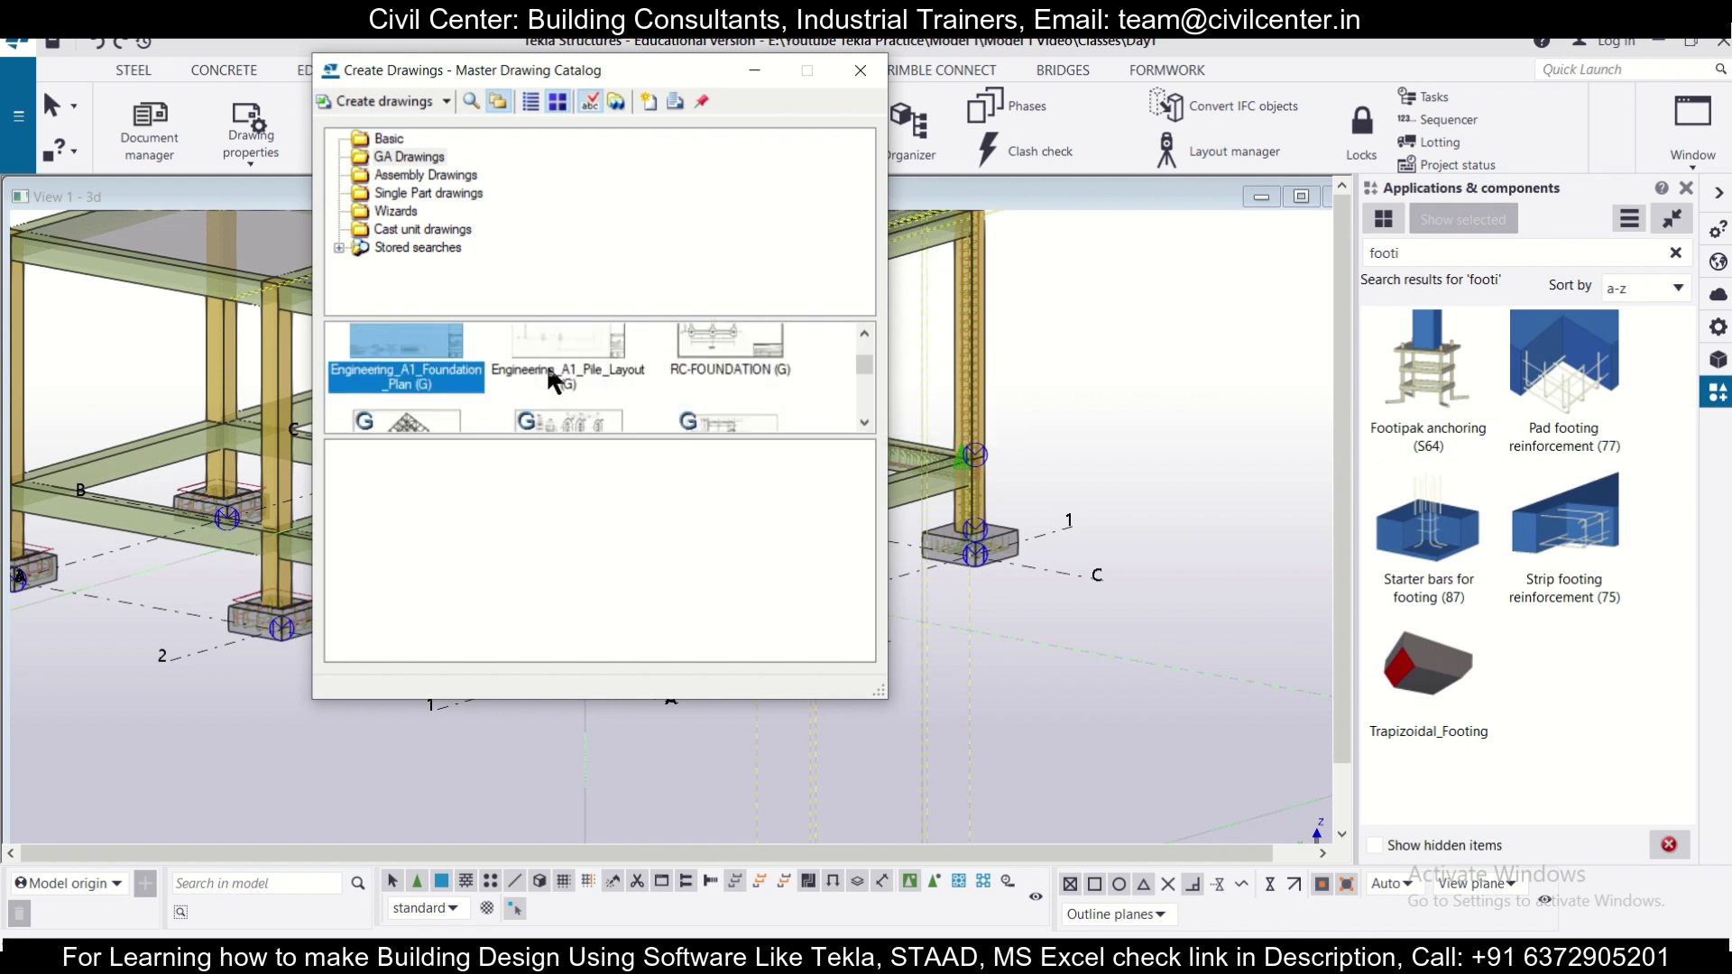
right_click(429, 343)
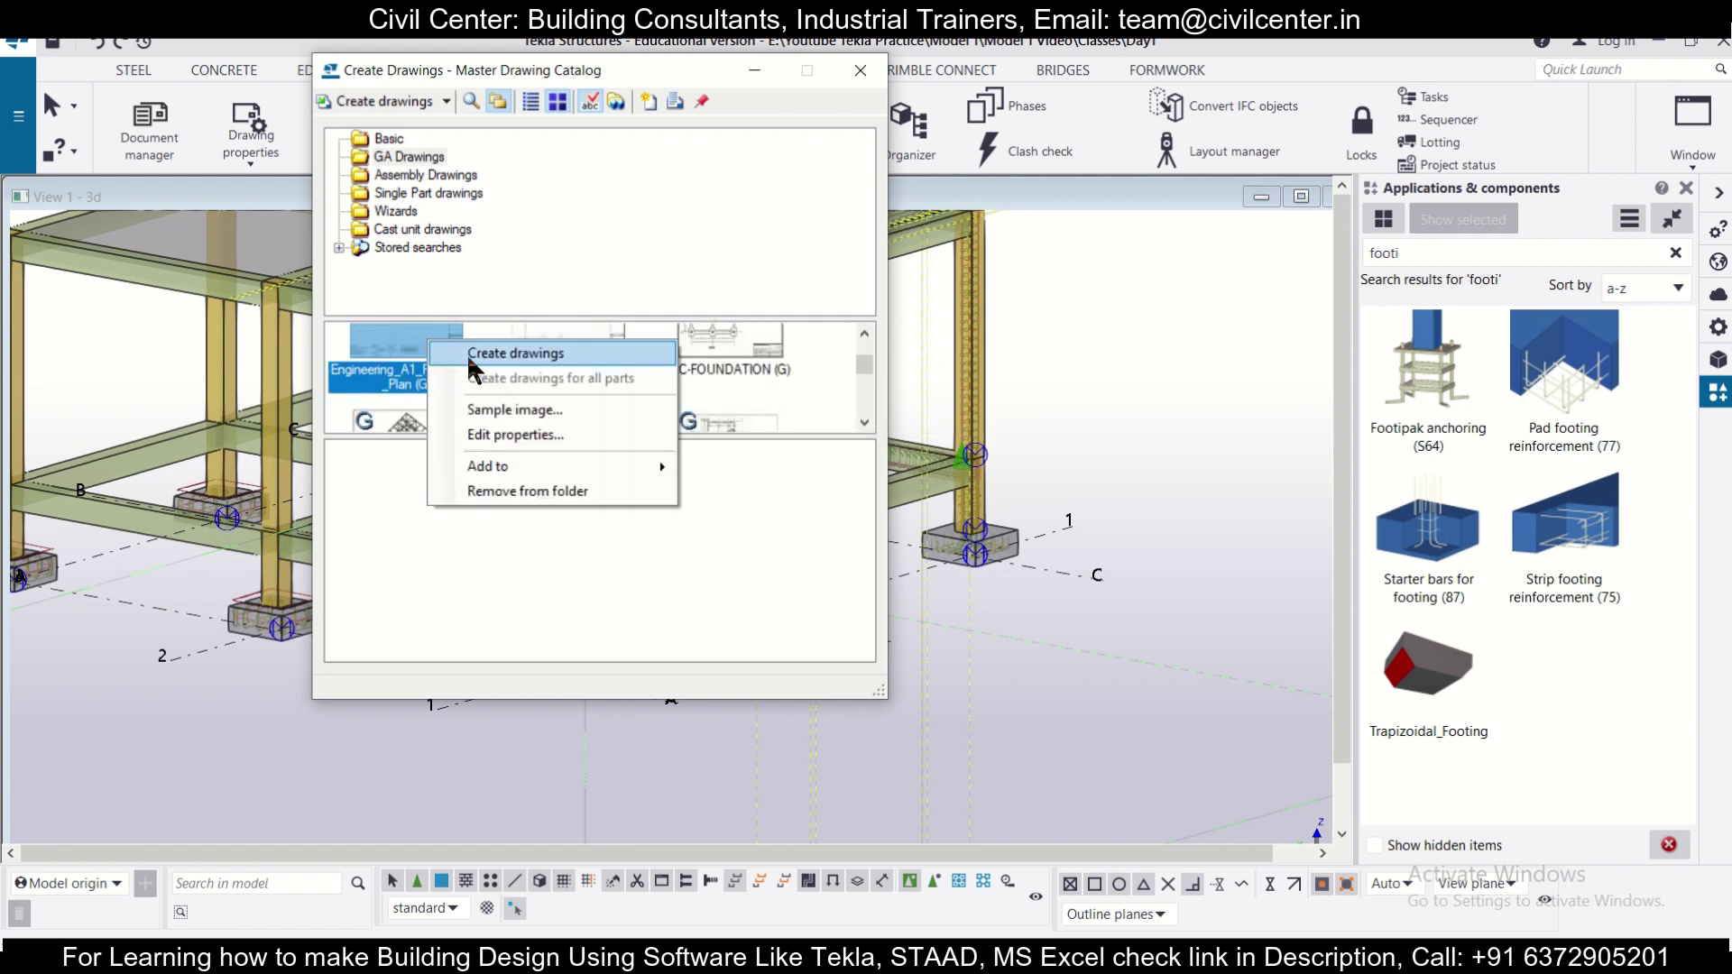
left_click(467, 353)
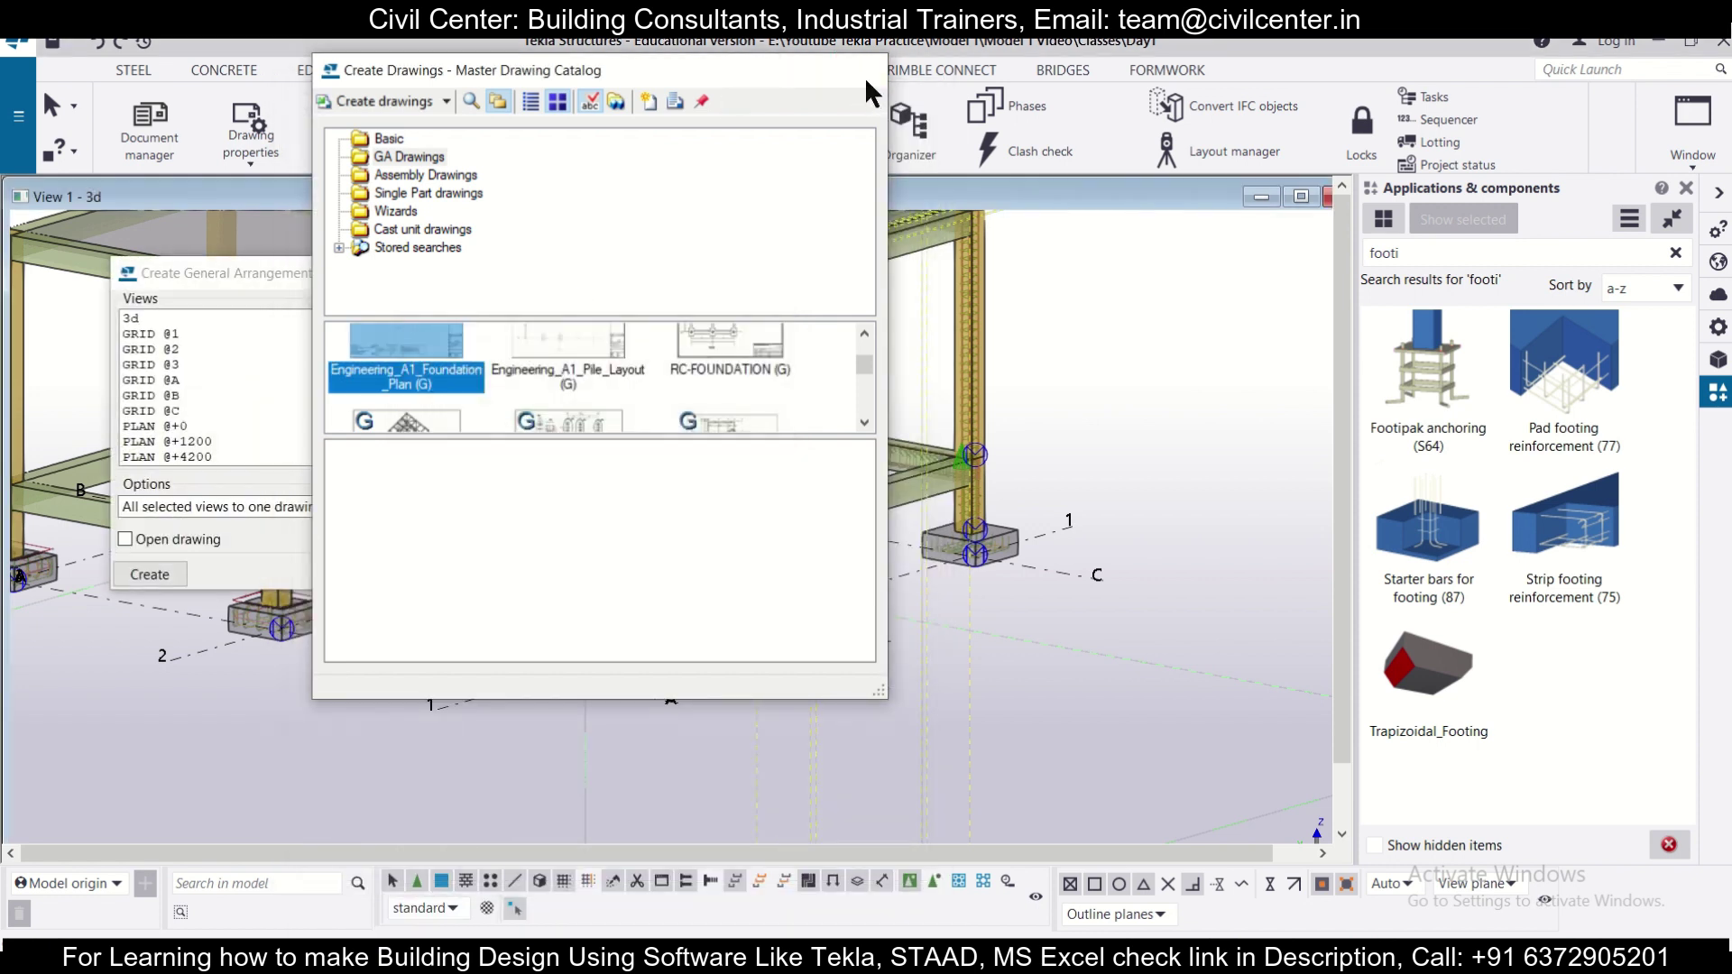
left_click(862, 74)
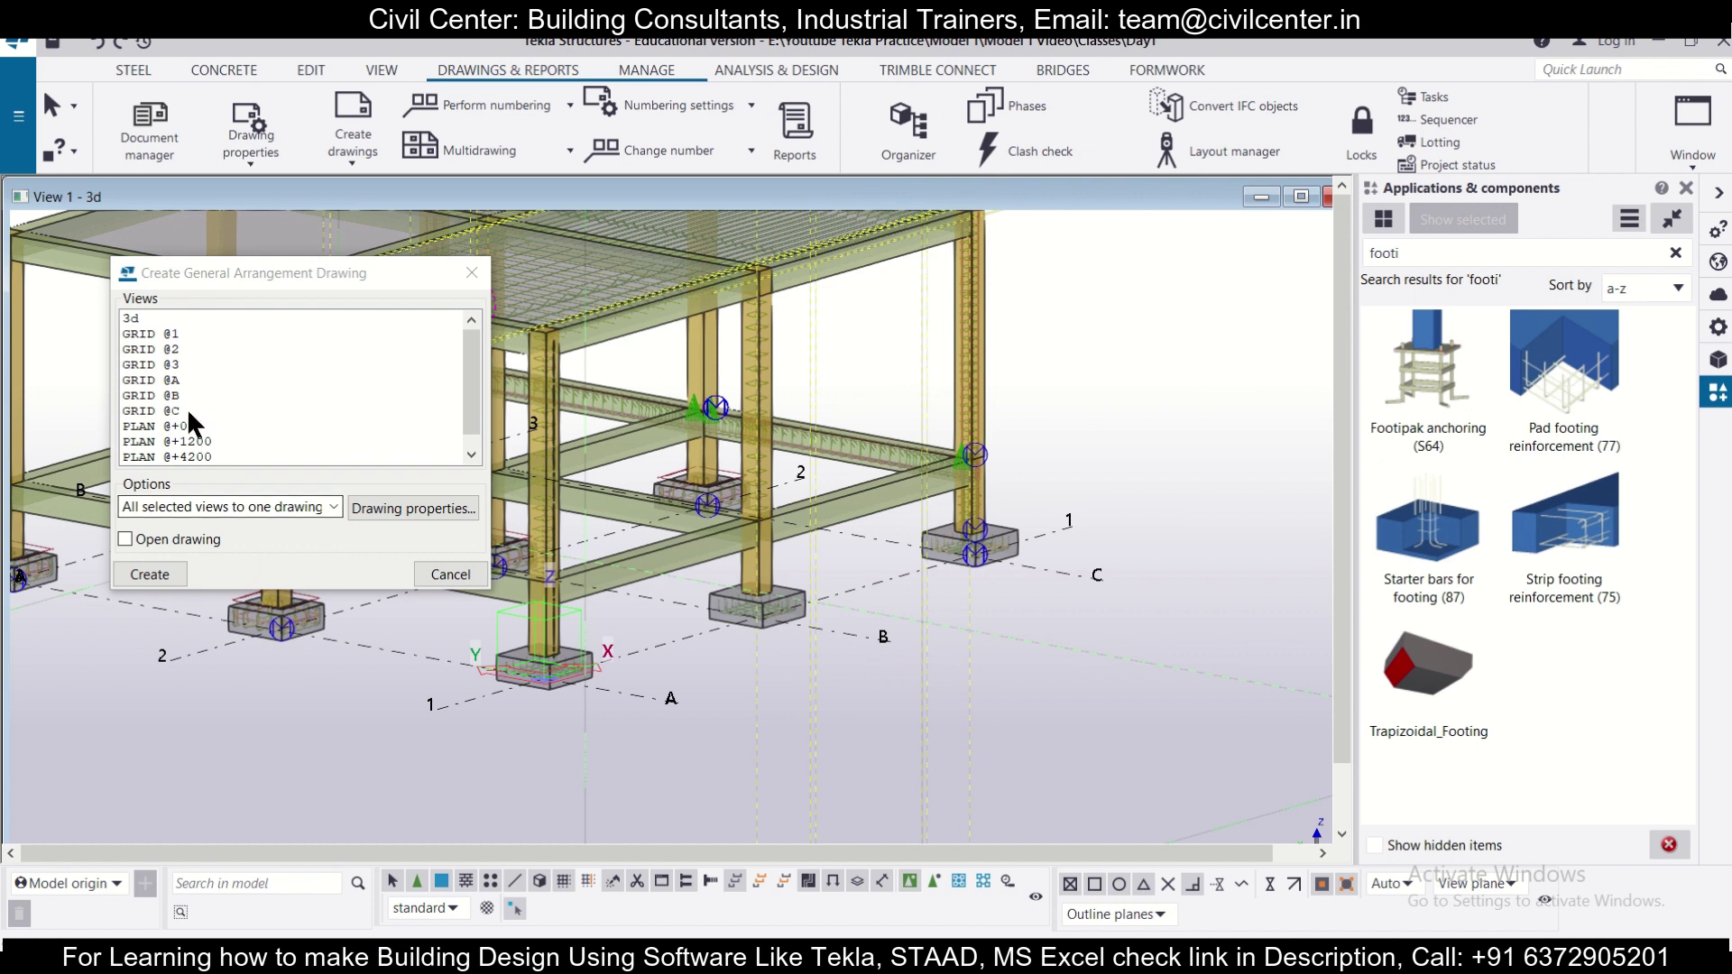
Step: Choose the PLAN @+0 view for the general arrangement drawing and enable opening the drawing on creation
scroll(305, 431, "down", 1)
scroll(305, 419, "up", 1)
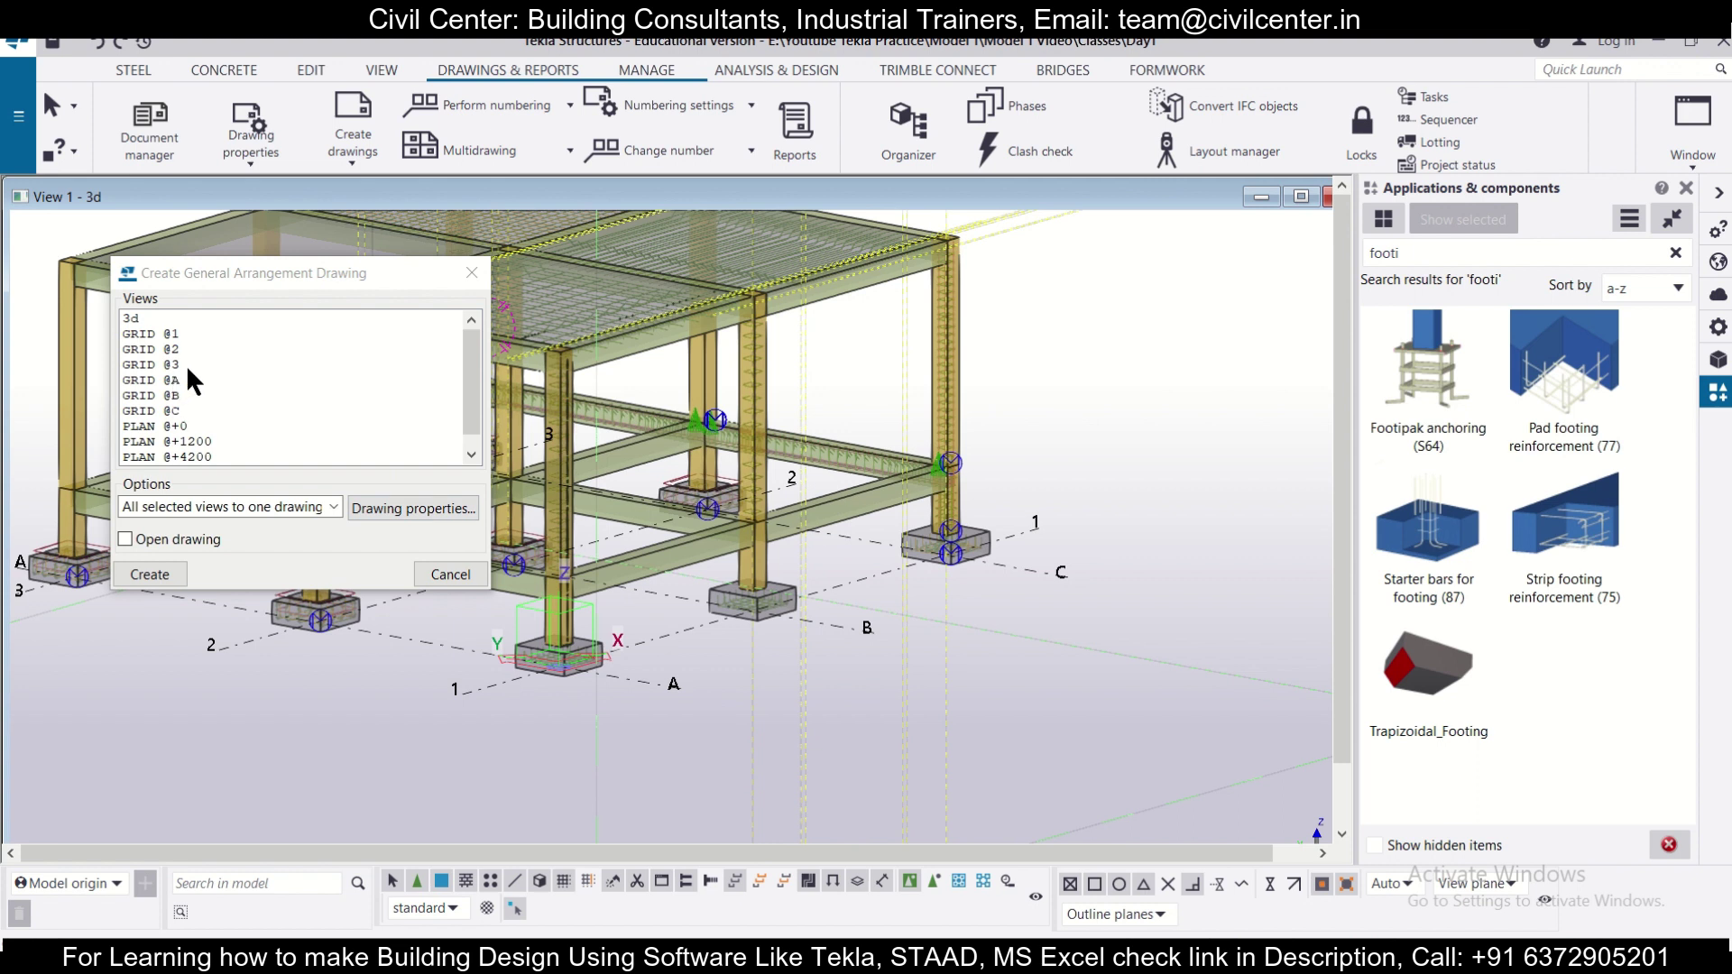
scroll(186, 365, "down", 1)
left_click(174, 411)
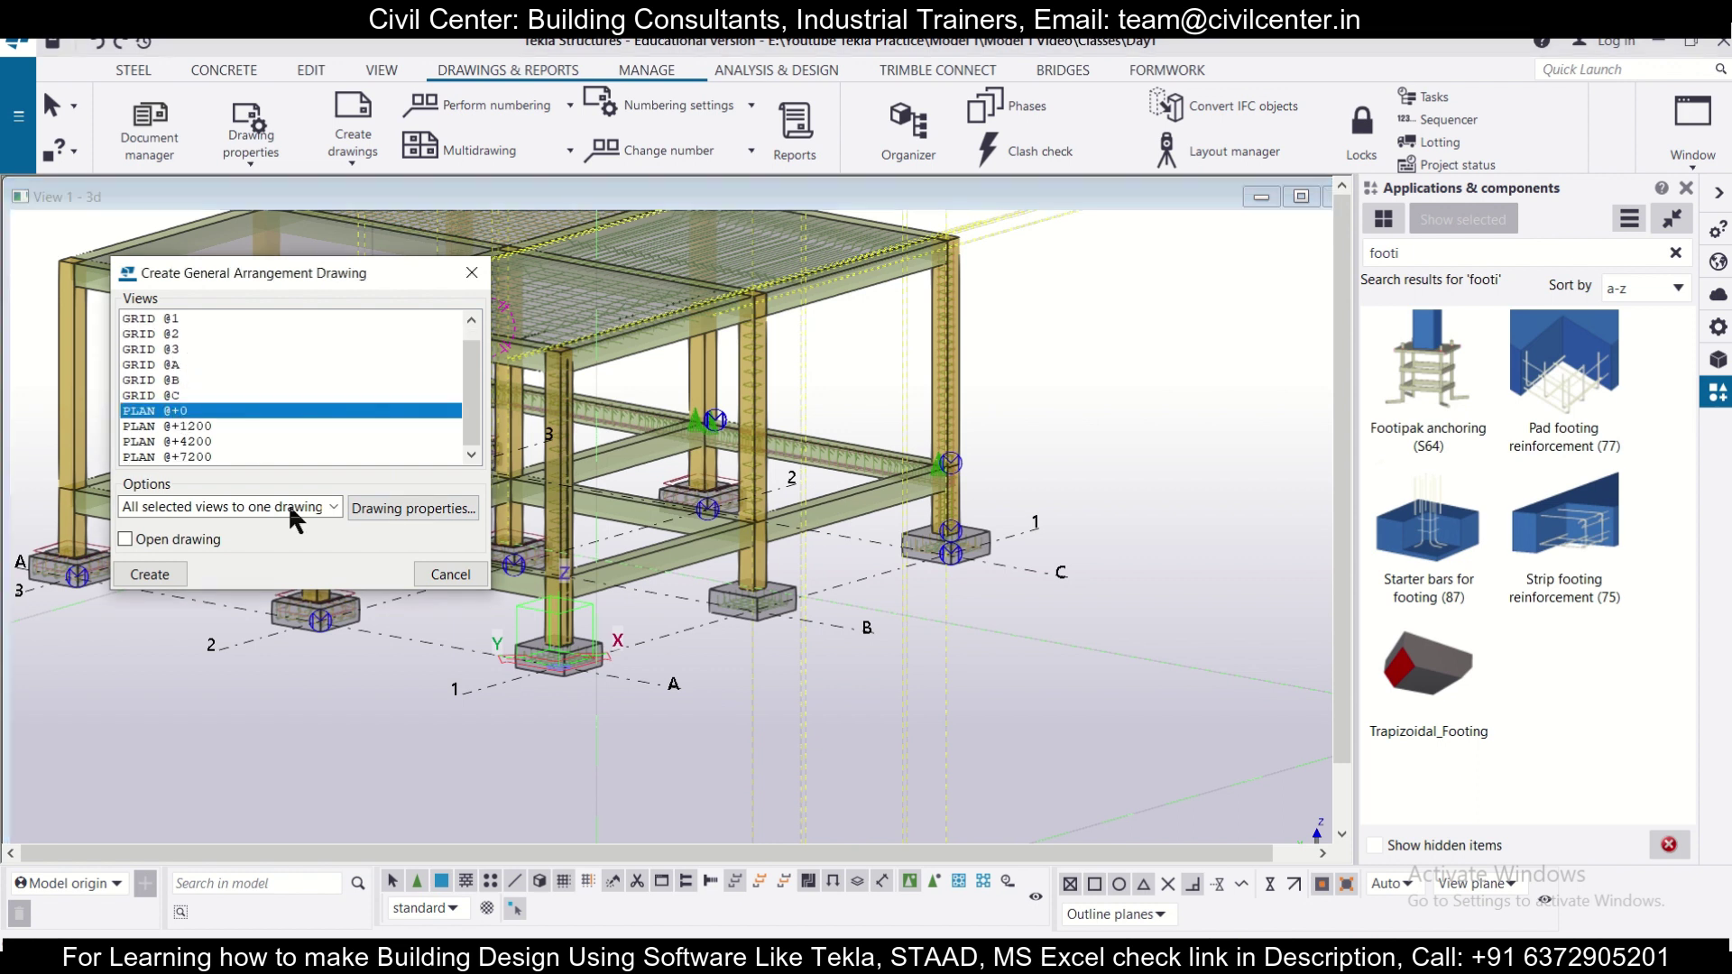
left_click(148, 540)
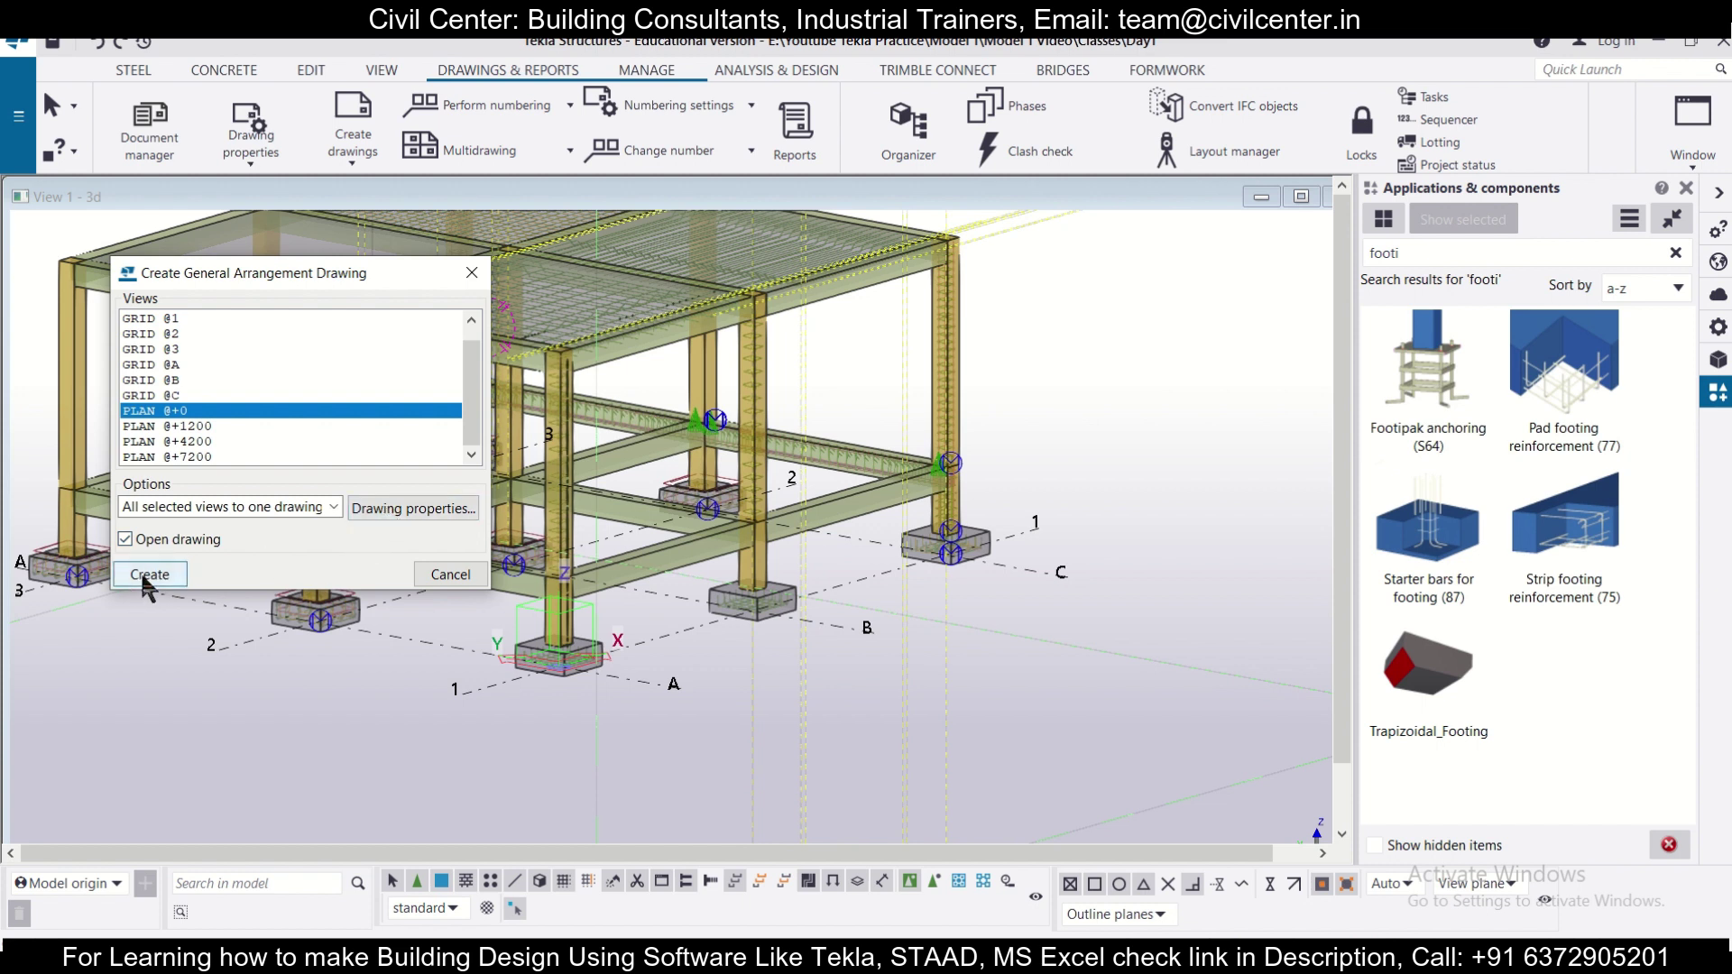
Step: In the general arrangement drawing properties, apply ENG_FDN as the drawing layout and accept the layout properties
left_click(383, 509)
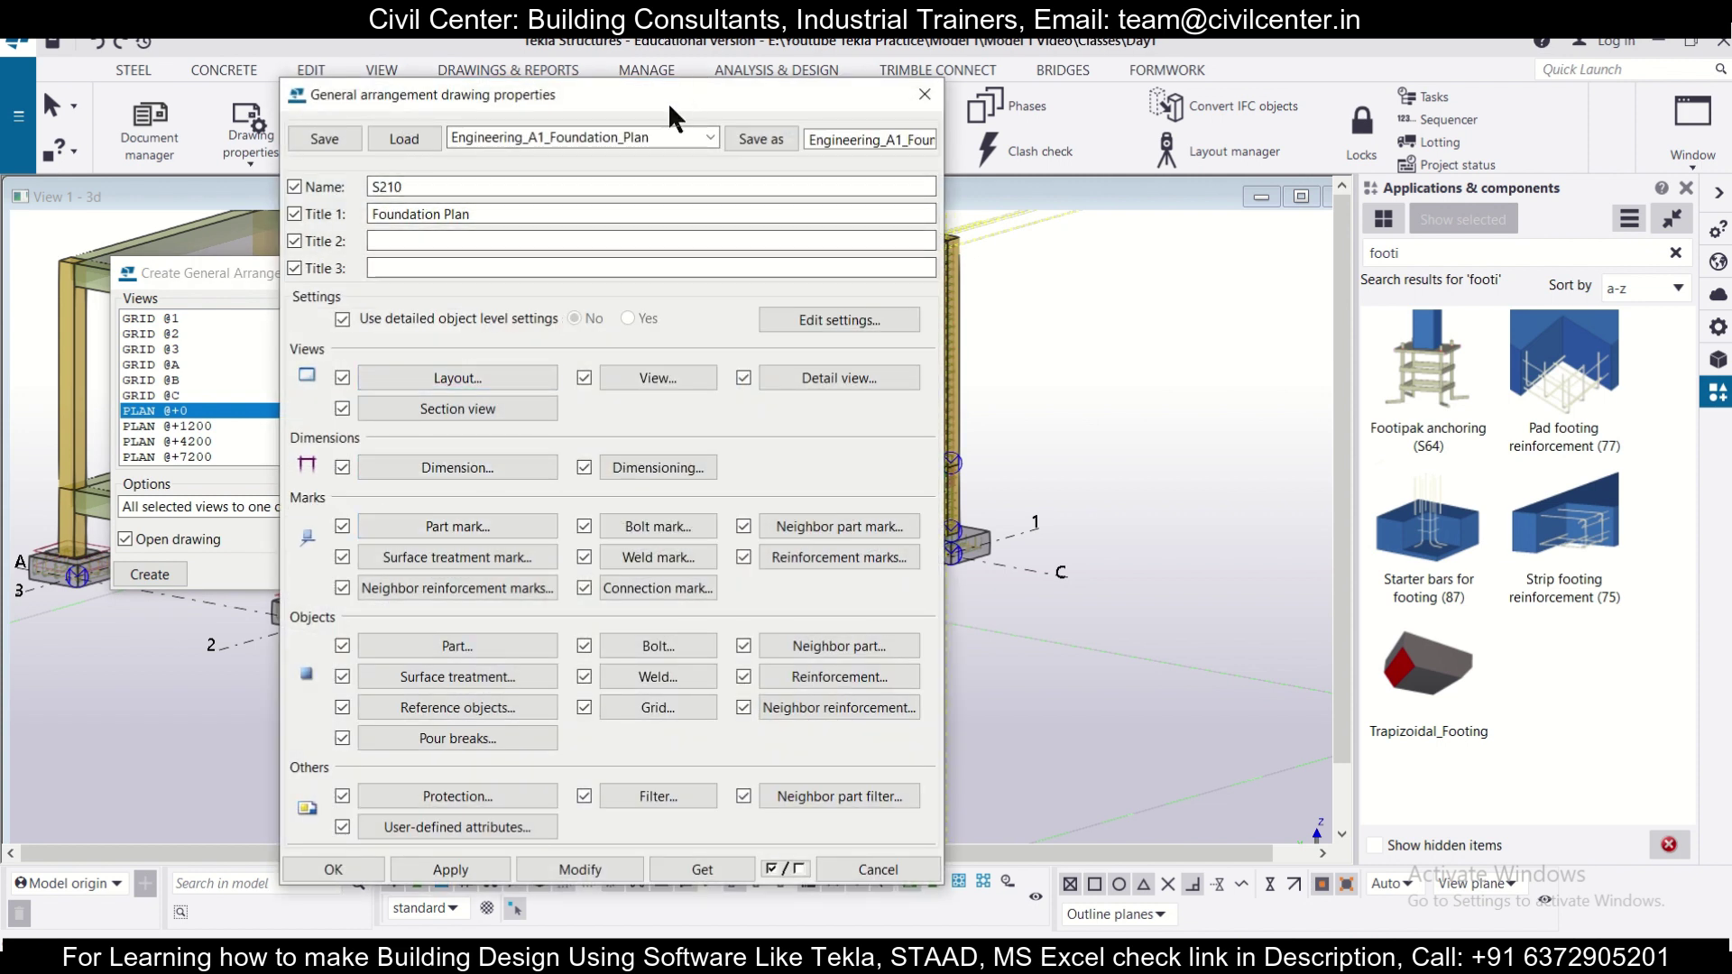
left_click_drag(667, 101, 873, 62)
left_click(692, 328)
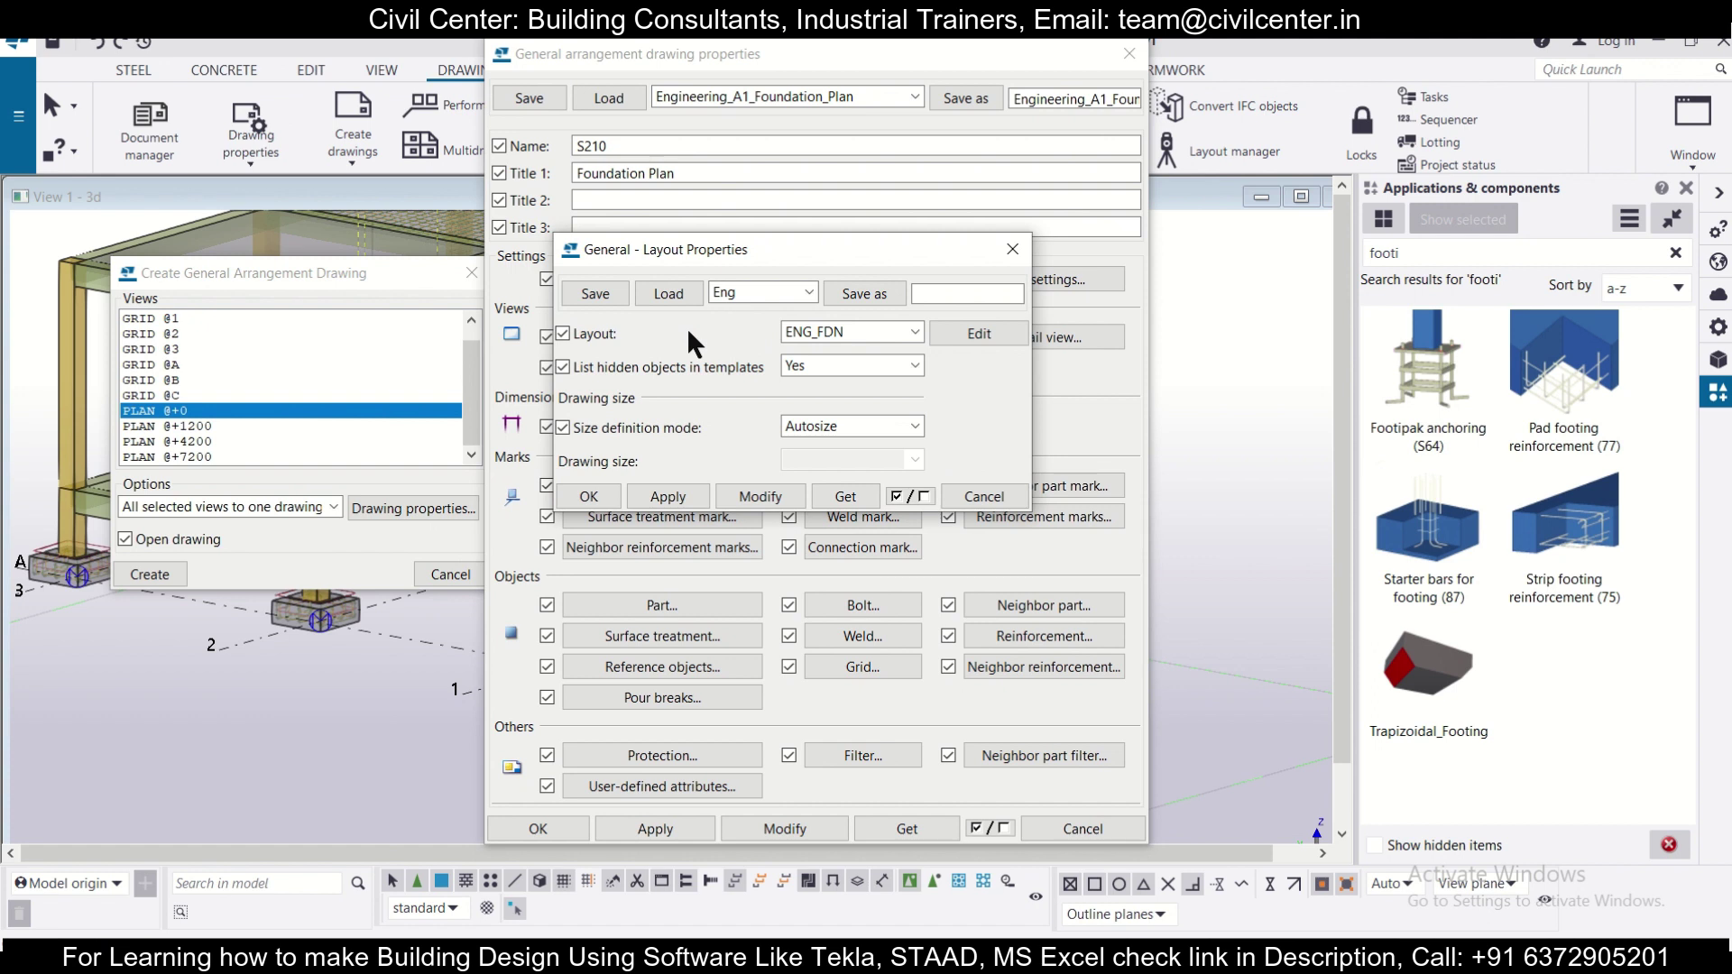
left_click(848, 334)
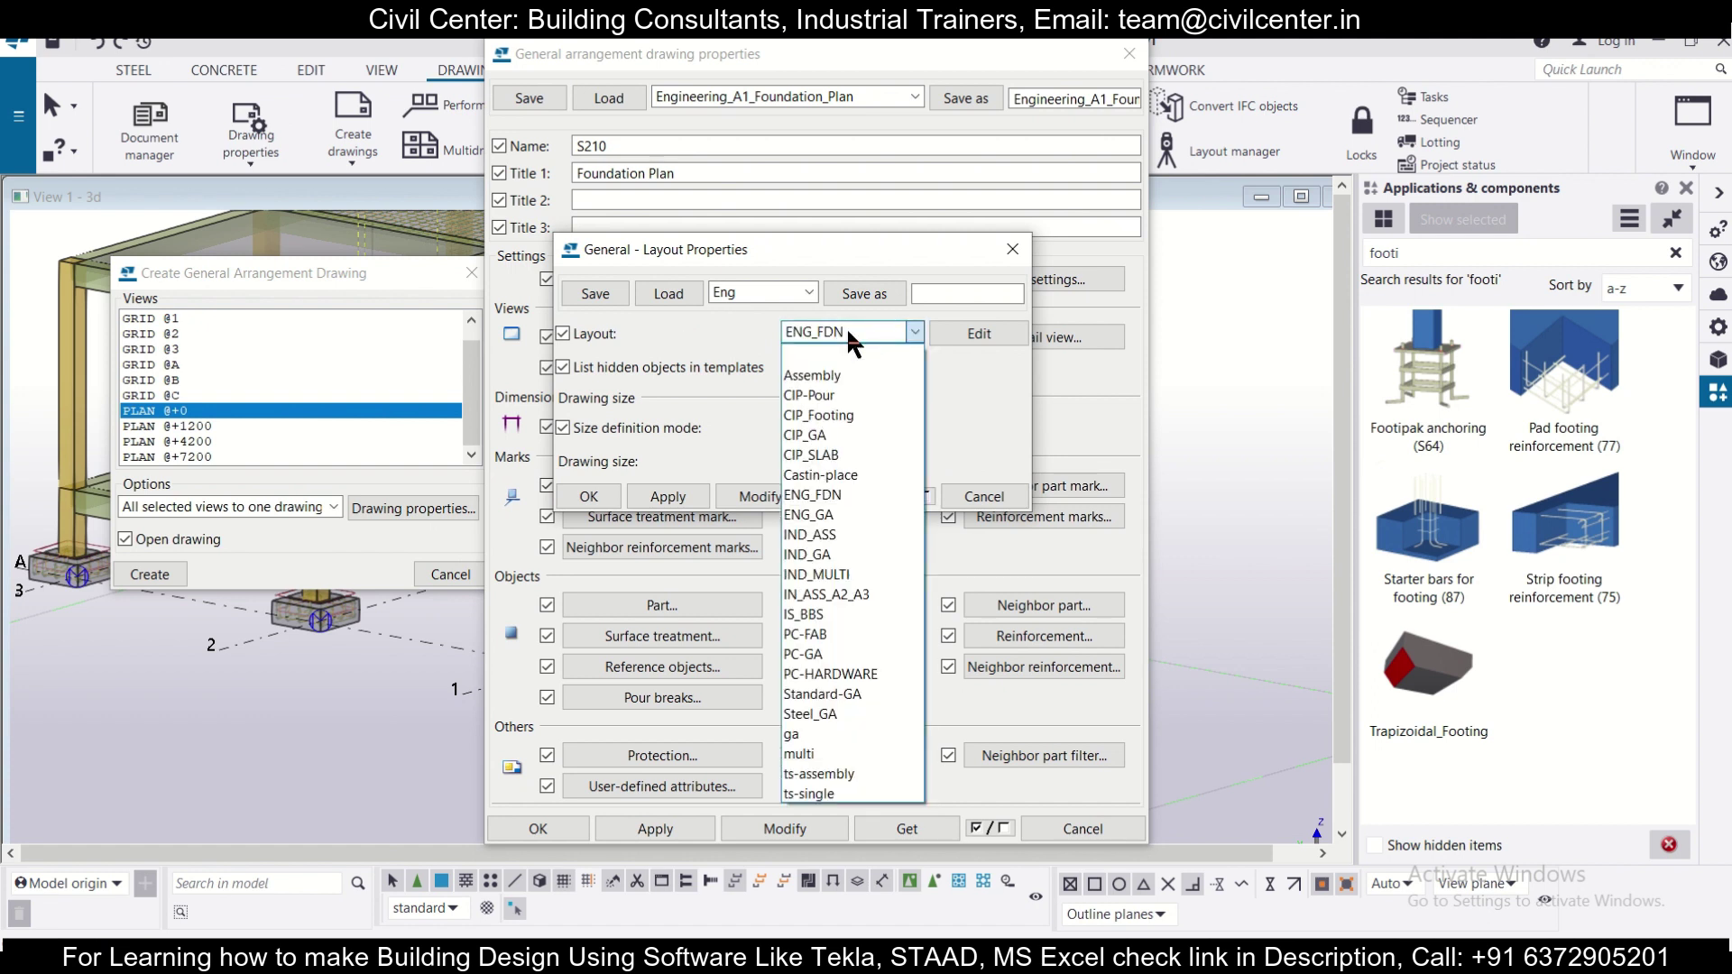
left_click(848, 332)
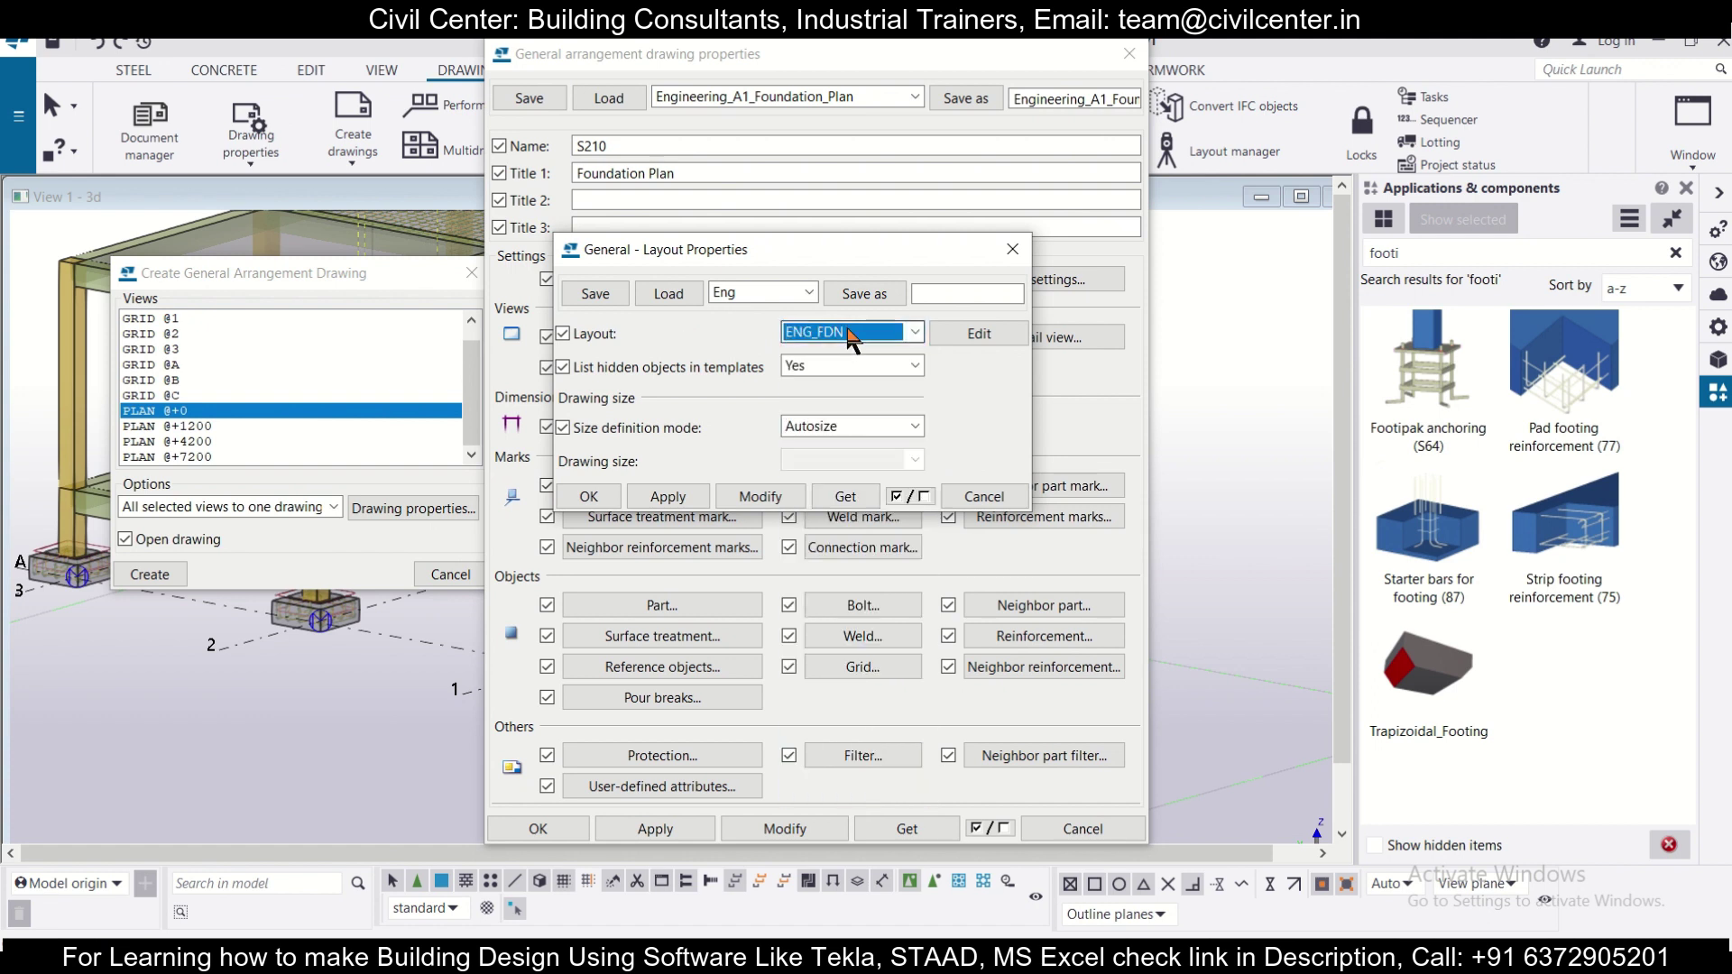
left_click(848, 332)
left_click(849, 332)
left_click(668, 497)
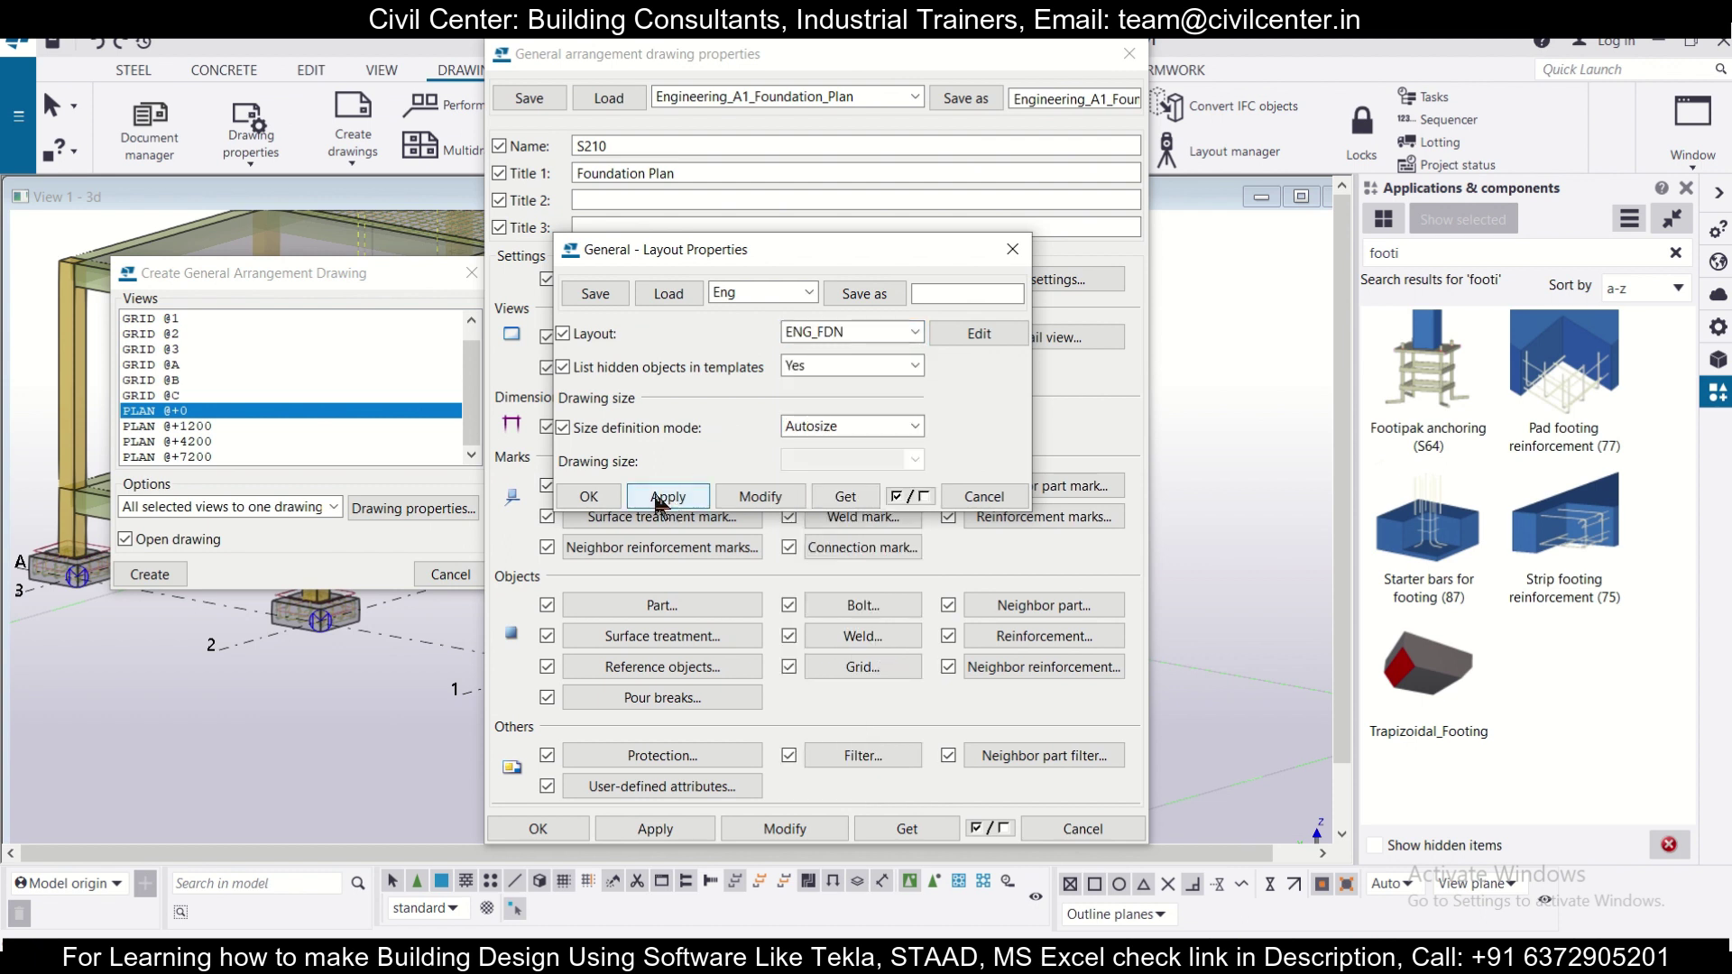
left_click(588, 497)
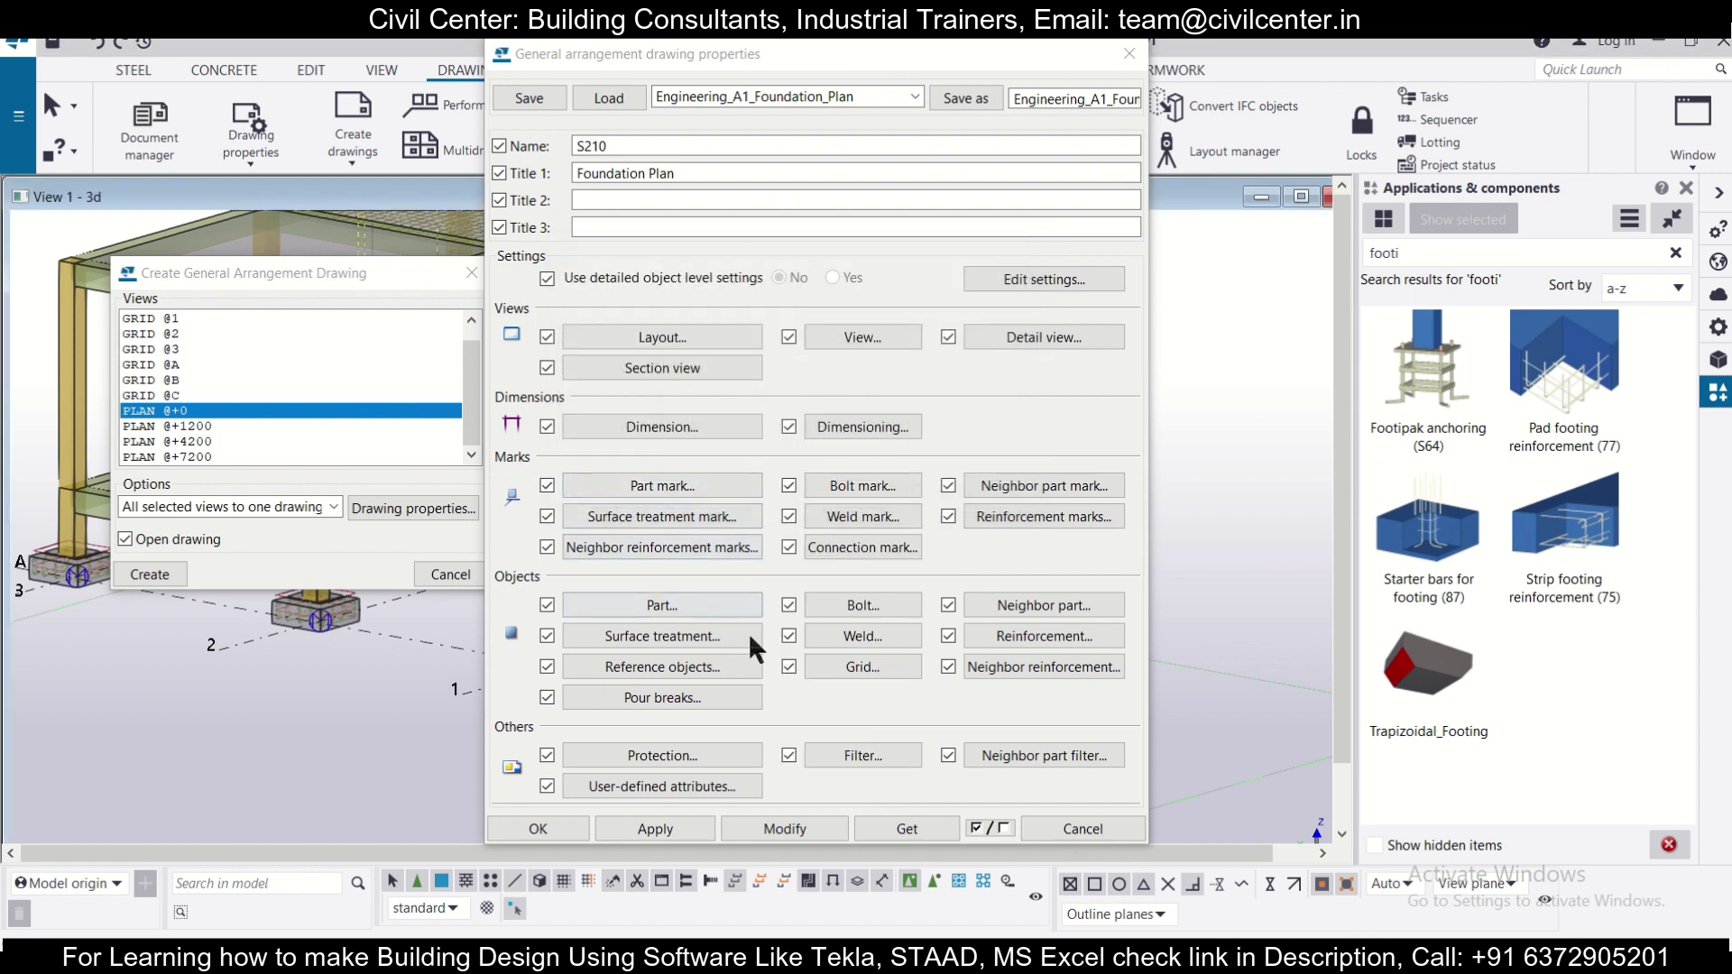
Step: In the drawing's reinforcement properties, show all bars in each group, represent them as filled line, and modify the settings
left_click(994, 636)
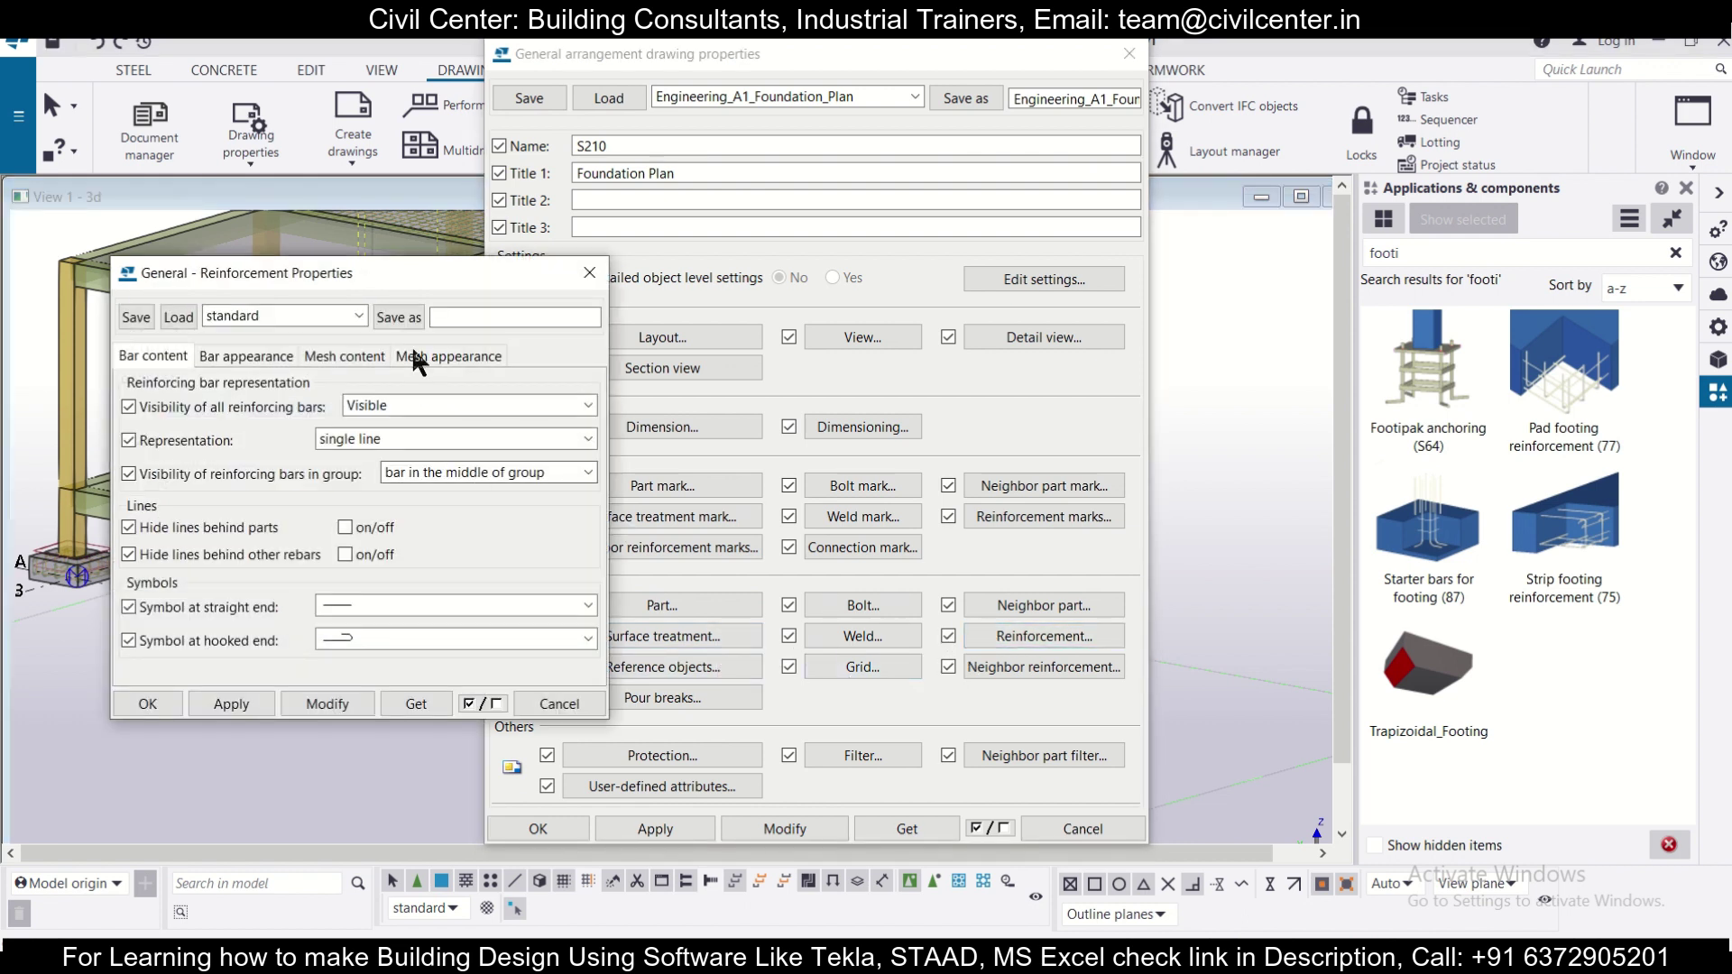
left_click_drag(465, 280, 660, 222)
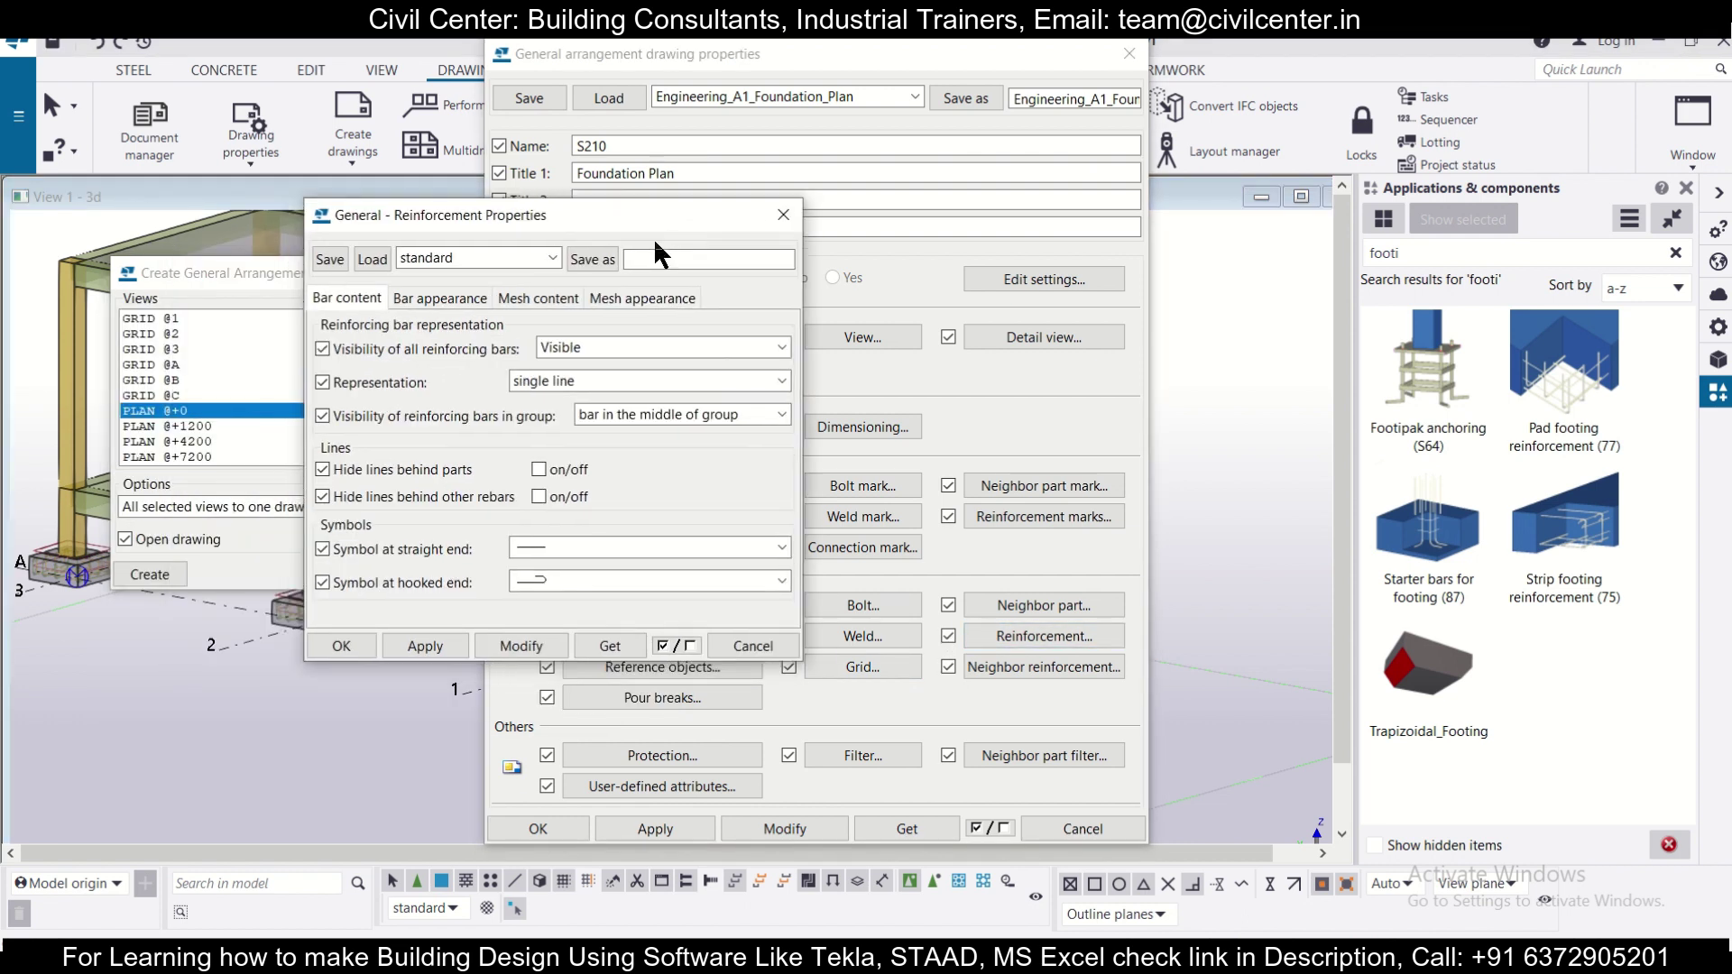
left_click(605, 343)
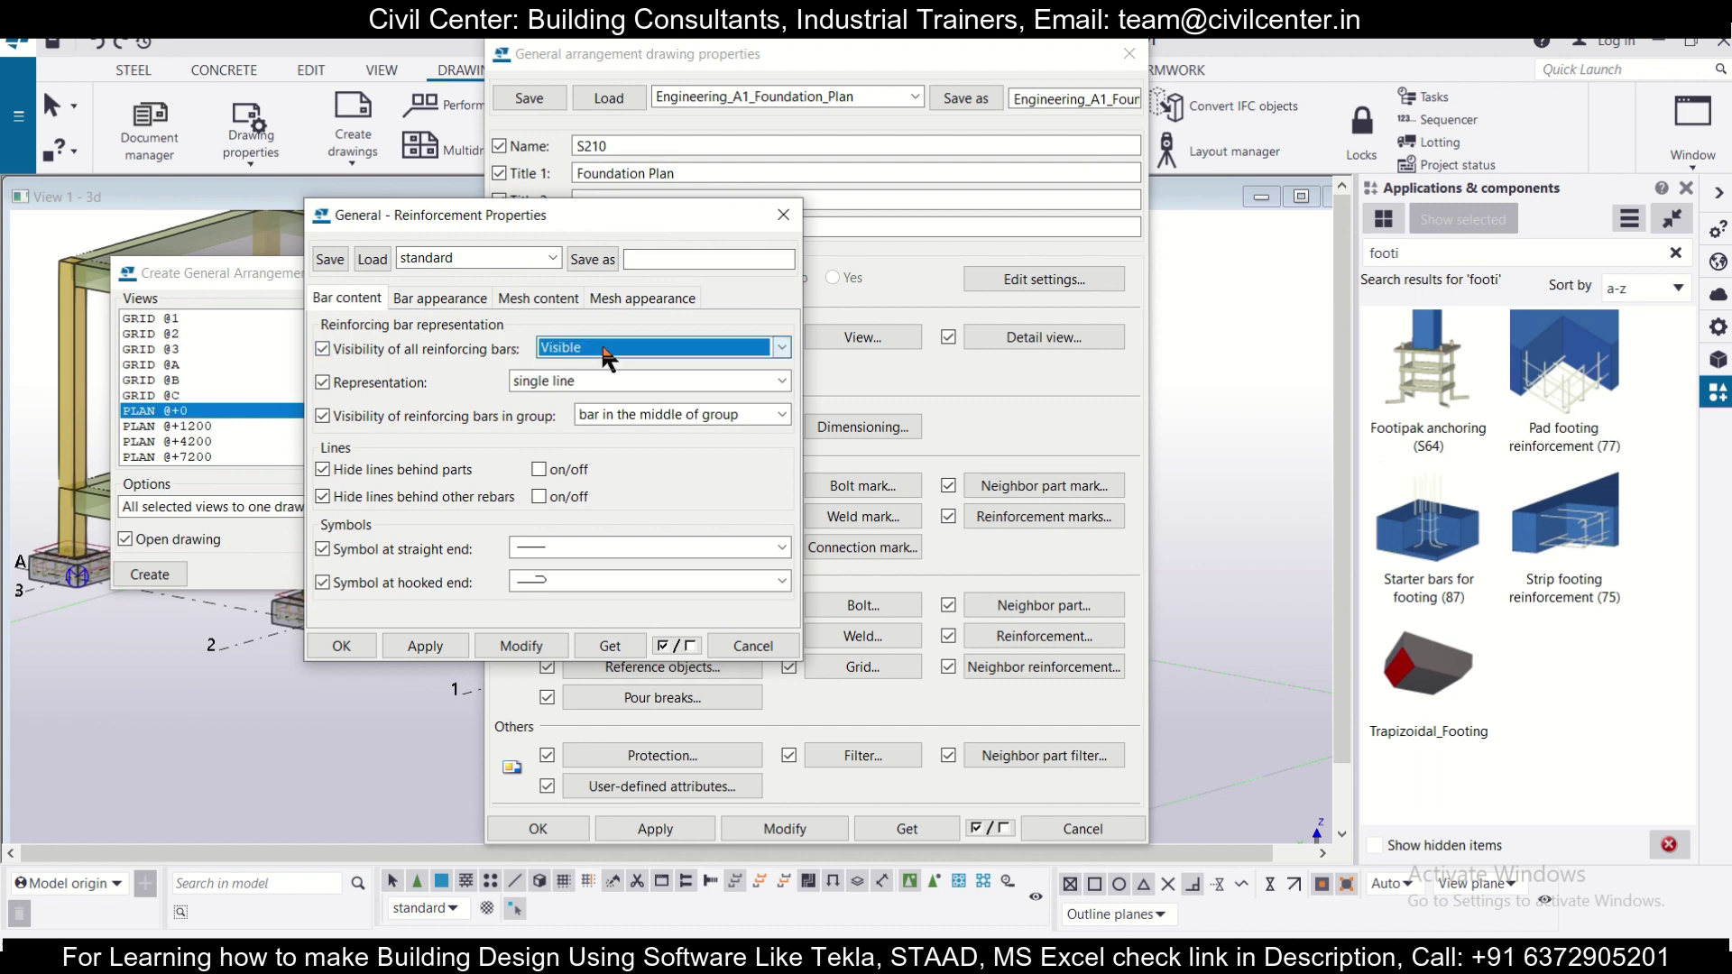
left_click(590, 386)
left_click(591, 388)
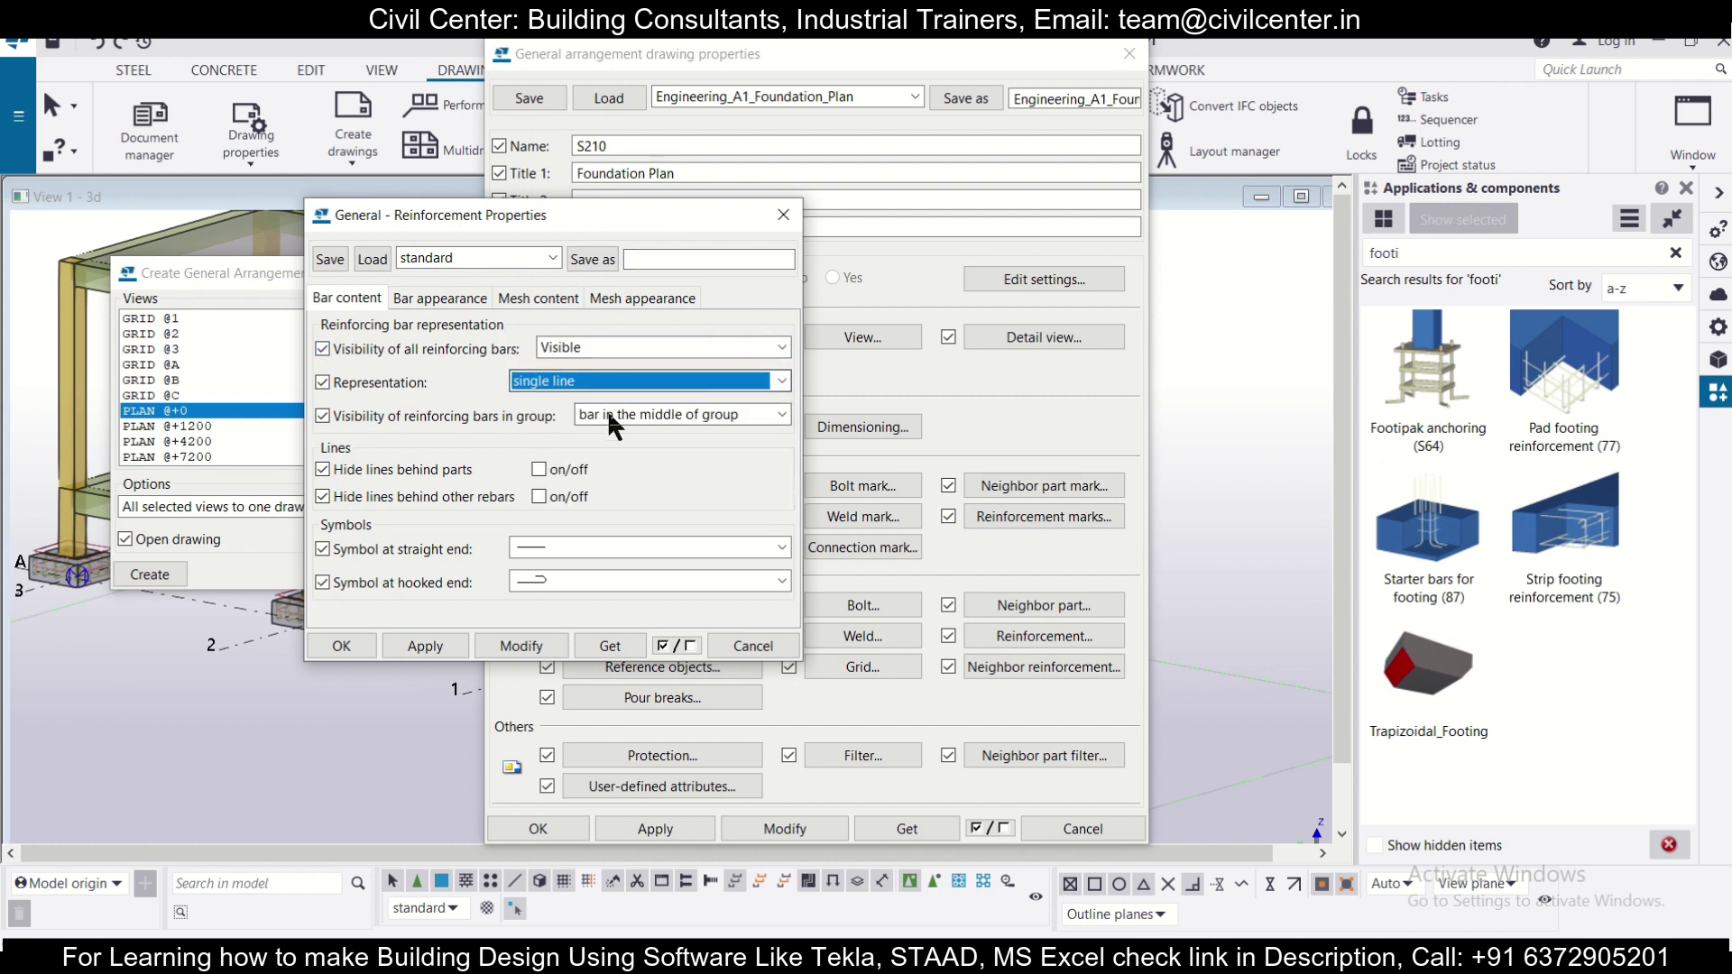
left_click(608, 411)
left_click(672, 415)
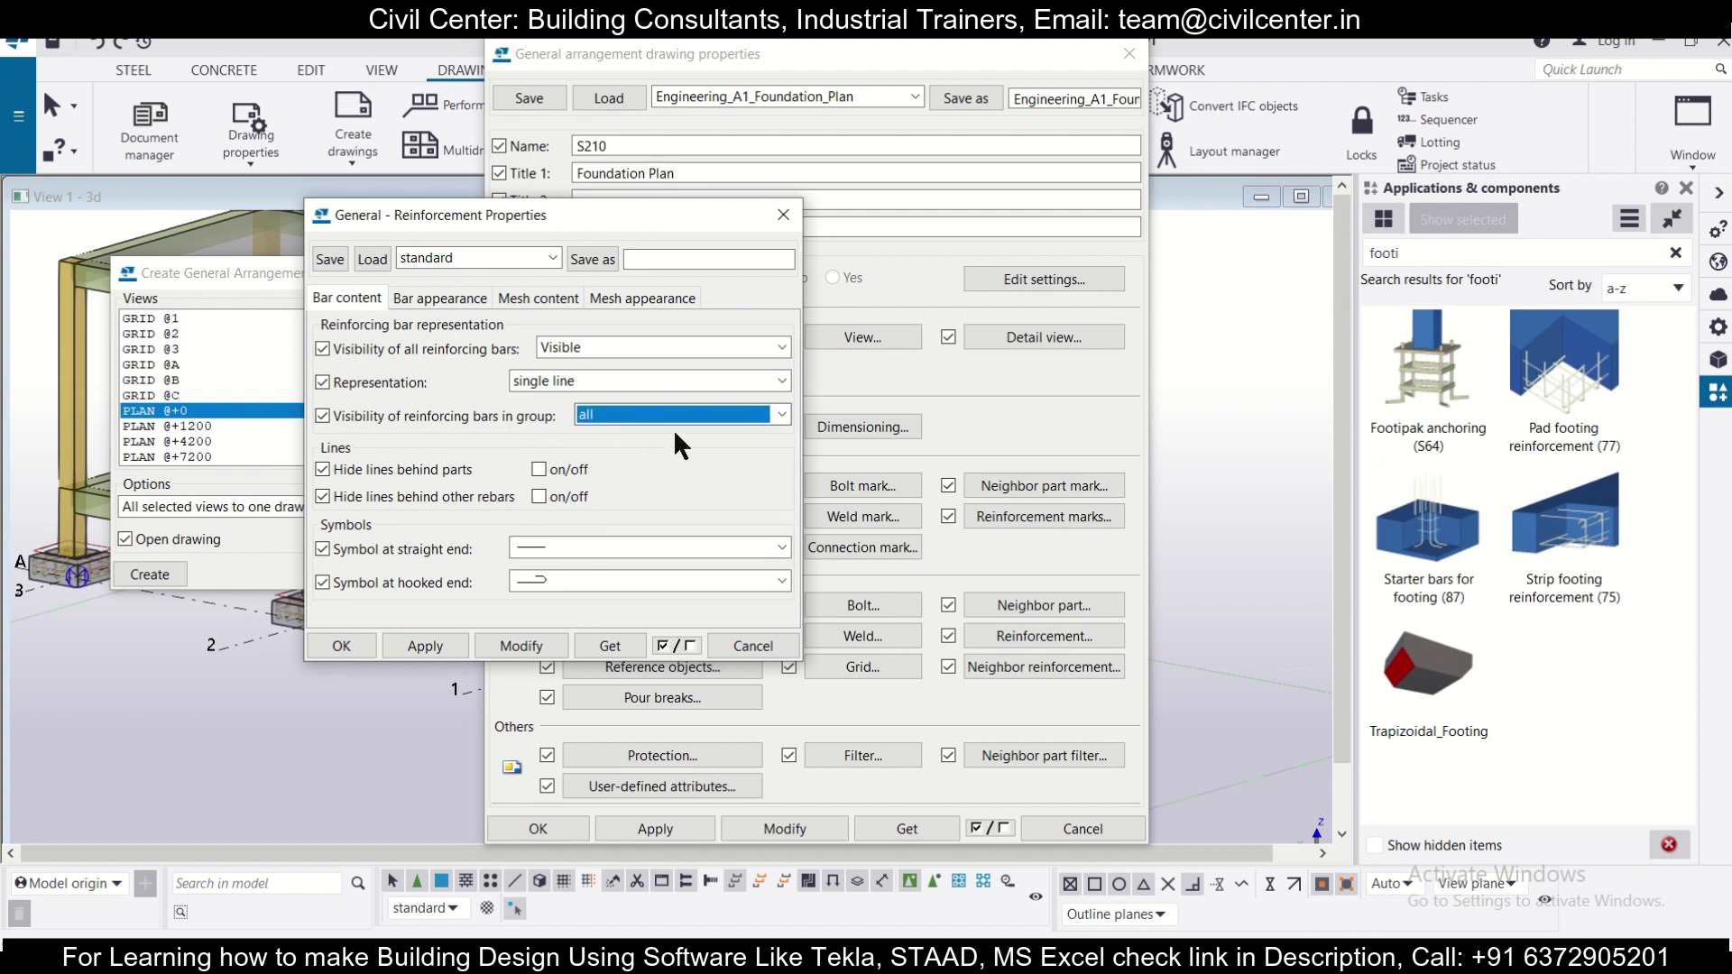
left_click(655, 381)
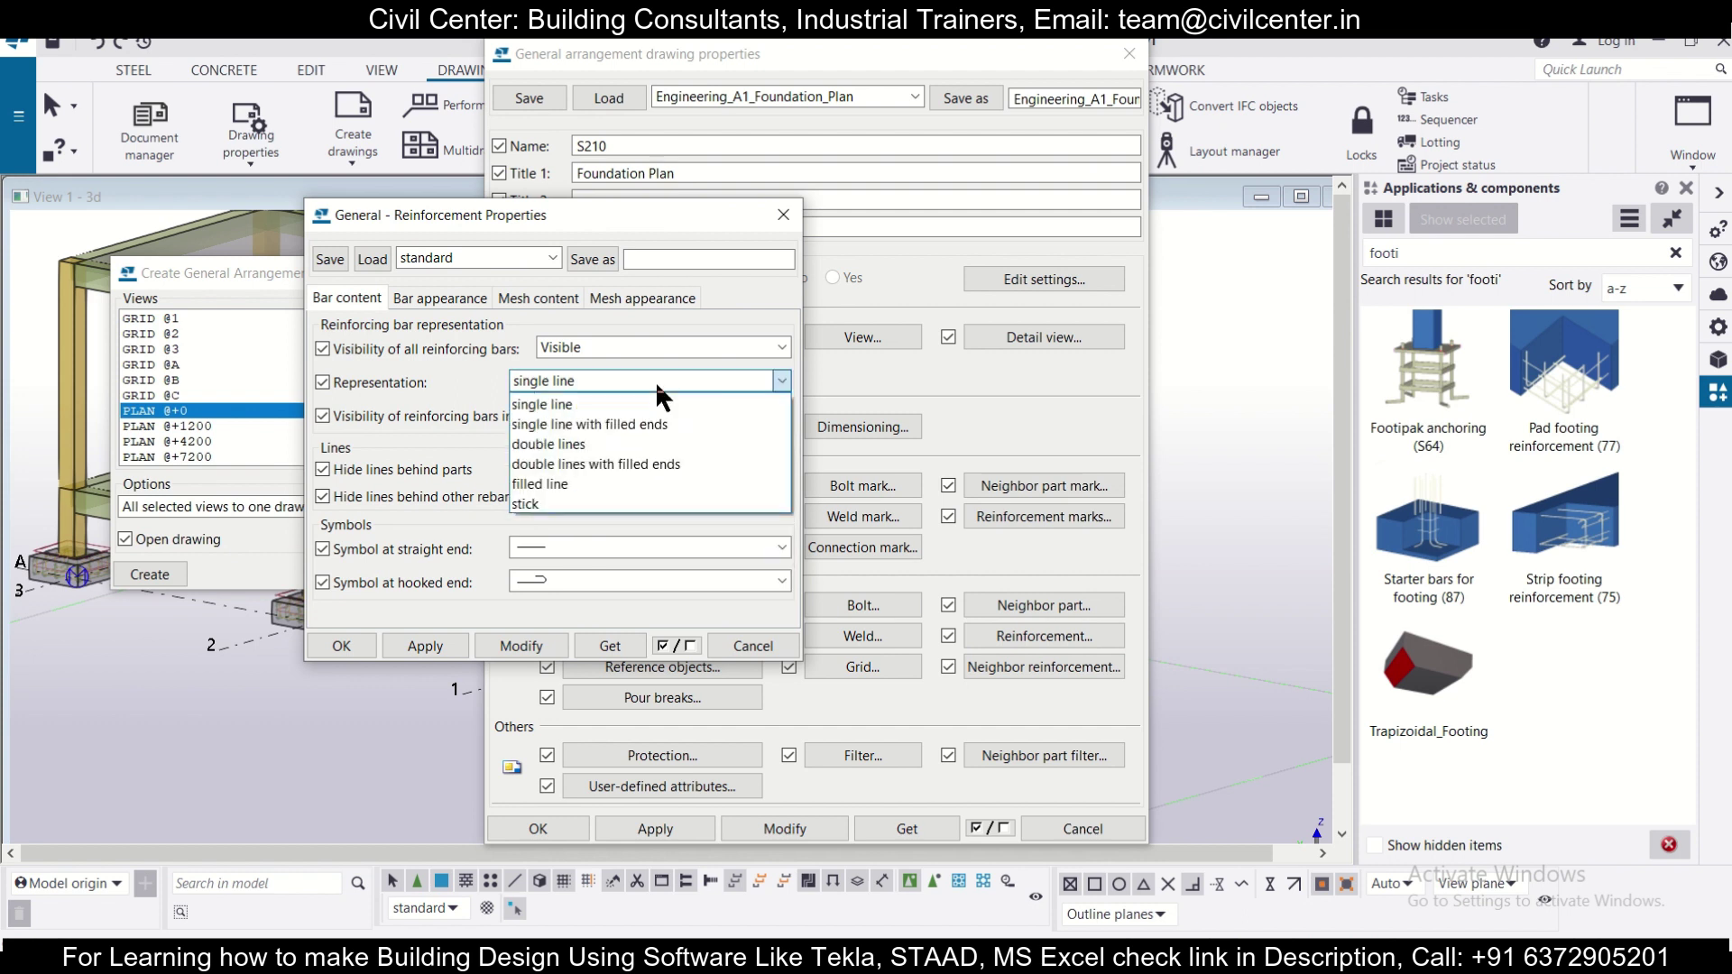
left_click(654, 483)
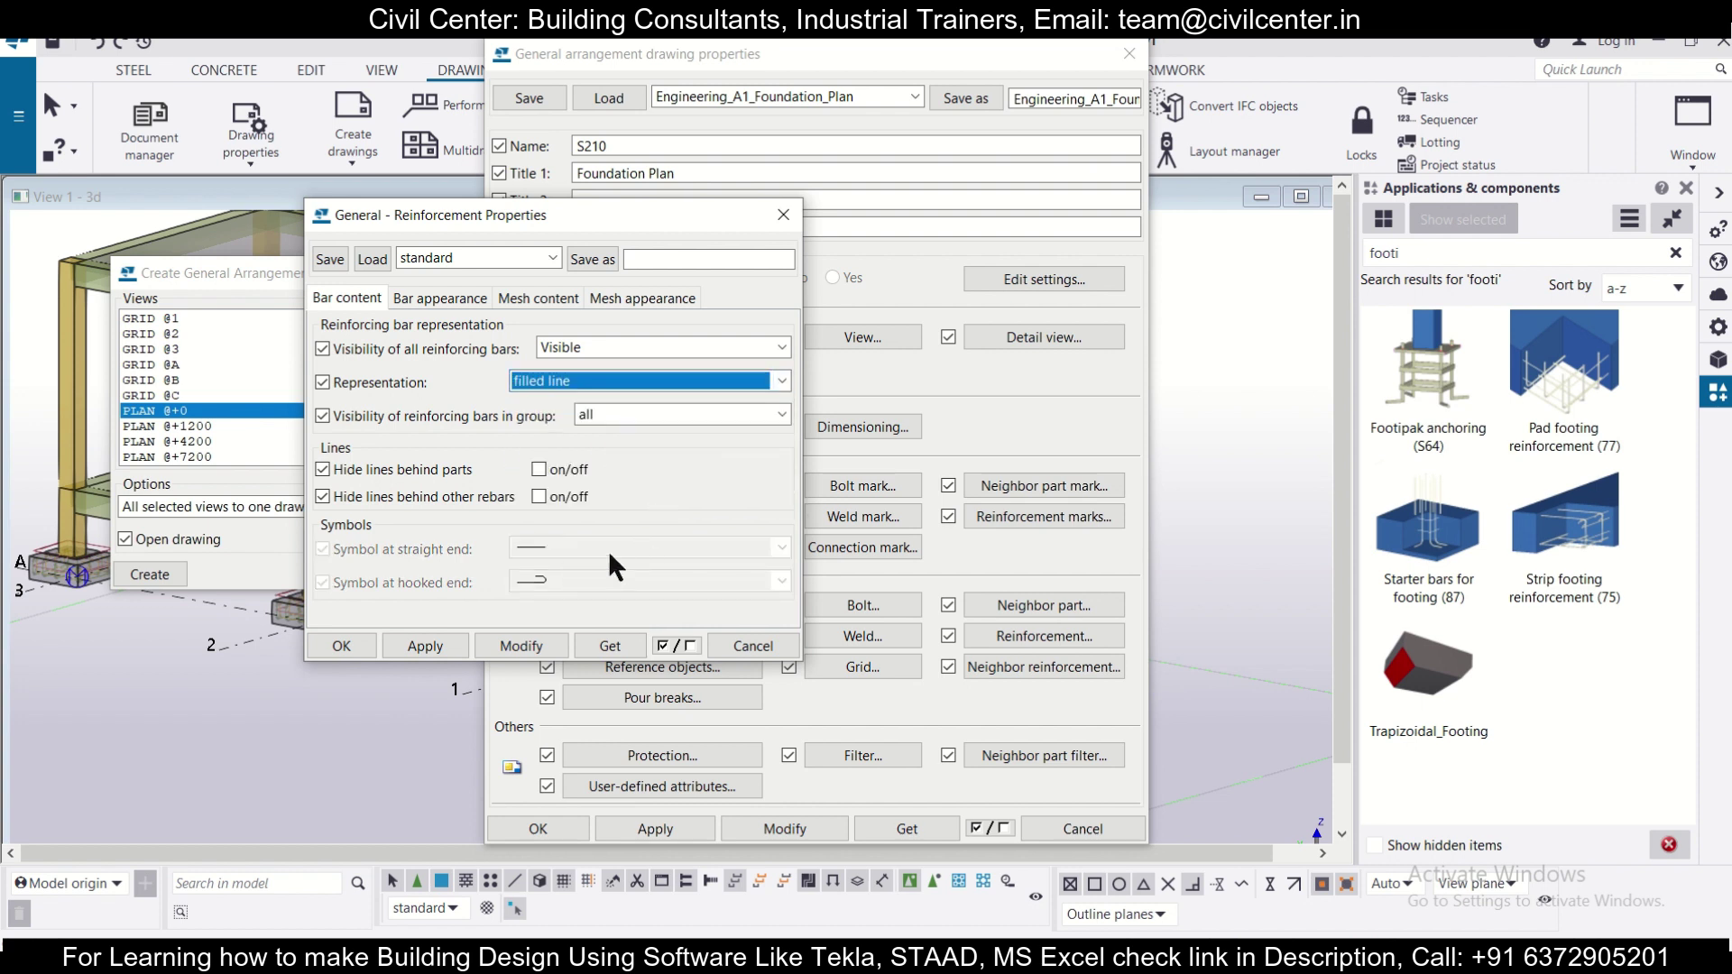
left_click(513, 648)
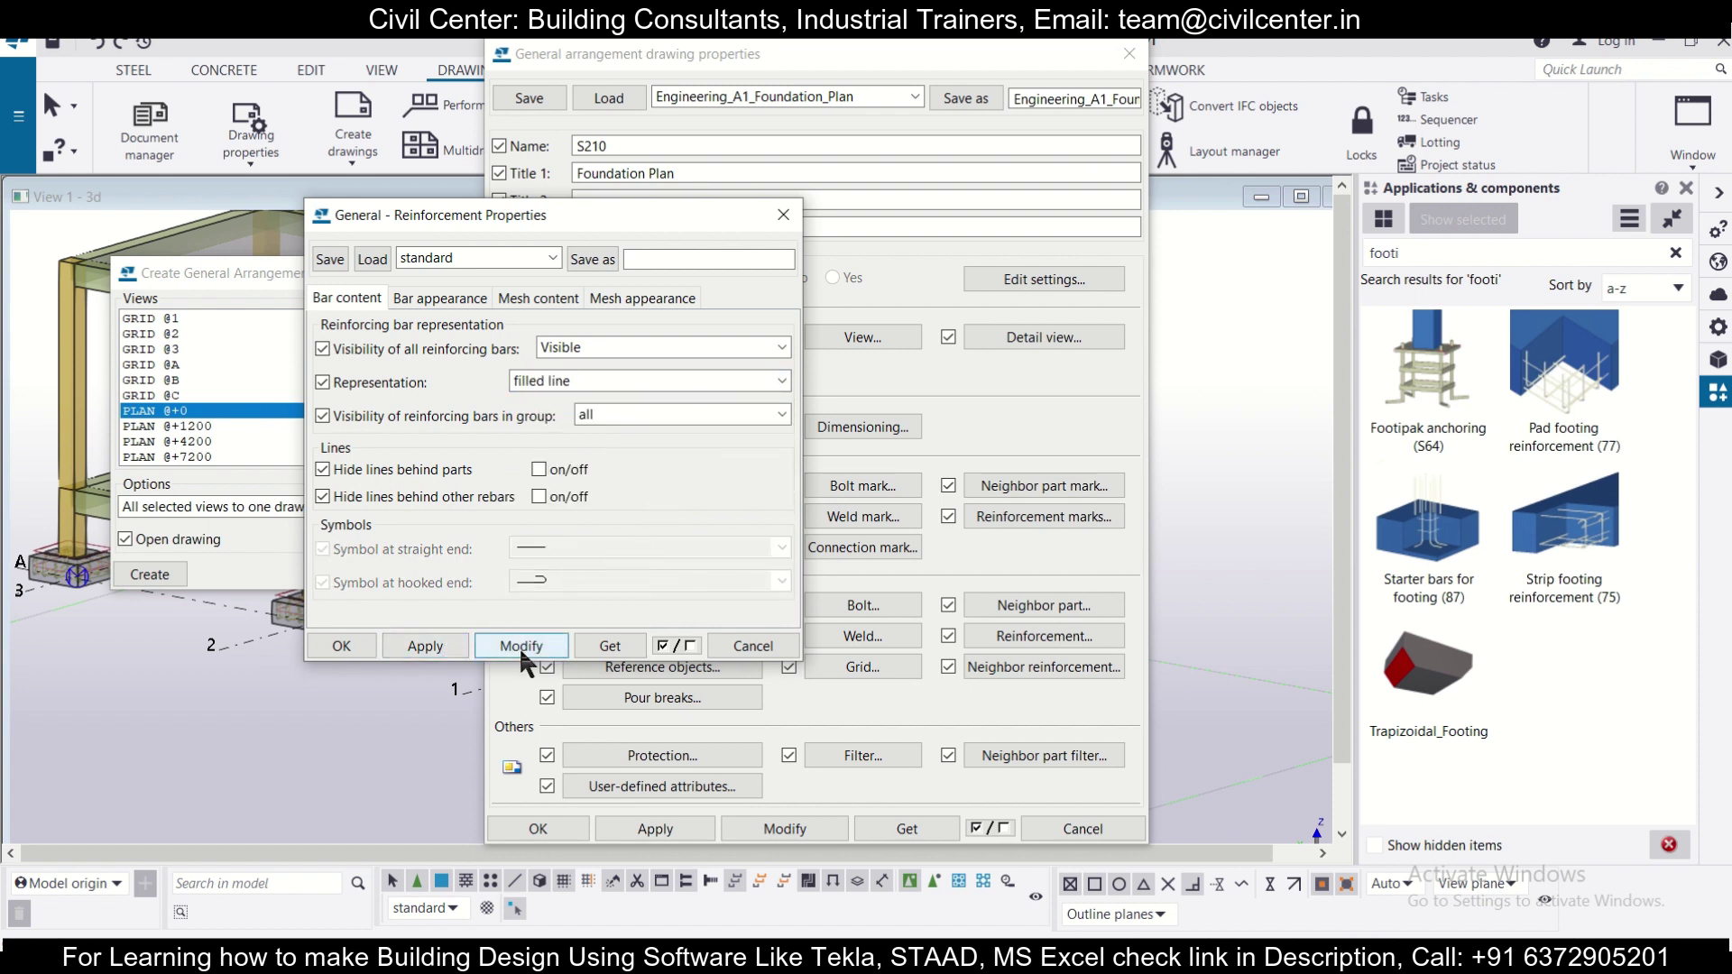
Step: Accept the reinforcement and drawing properties, create the PLAN @+0 general arrangement drawing, dismiss the warning, and maximize the drawing window
left_click(347, 646)
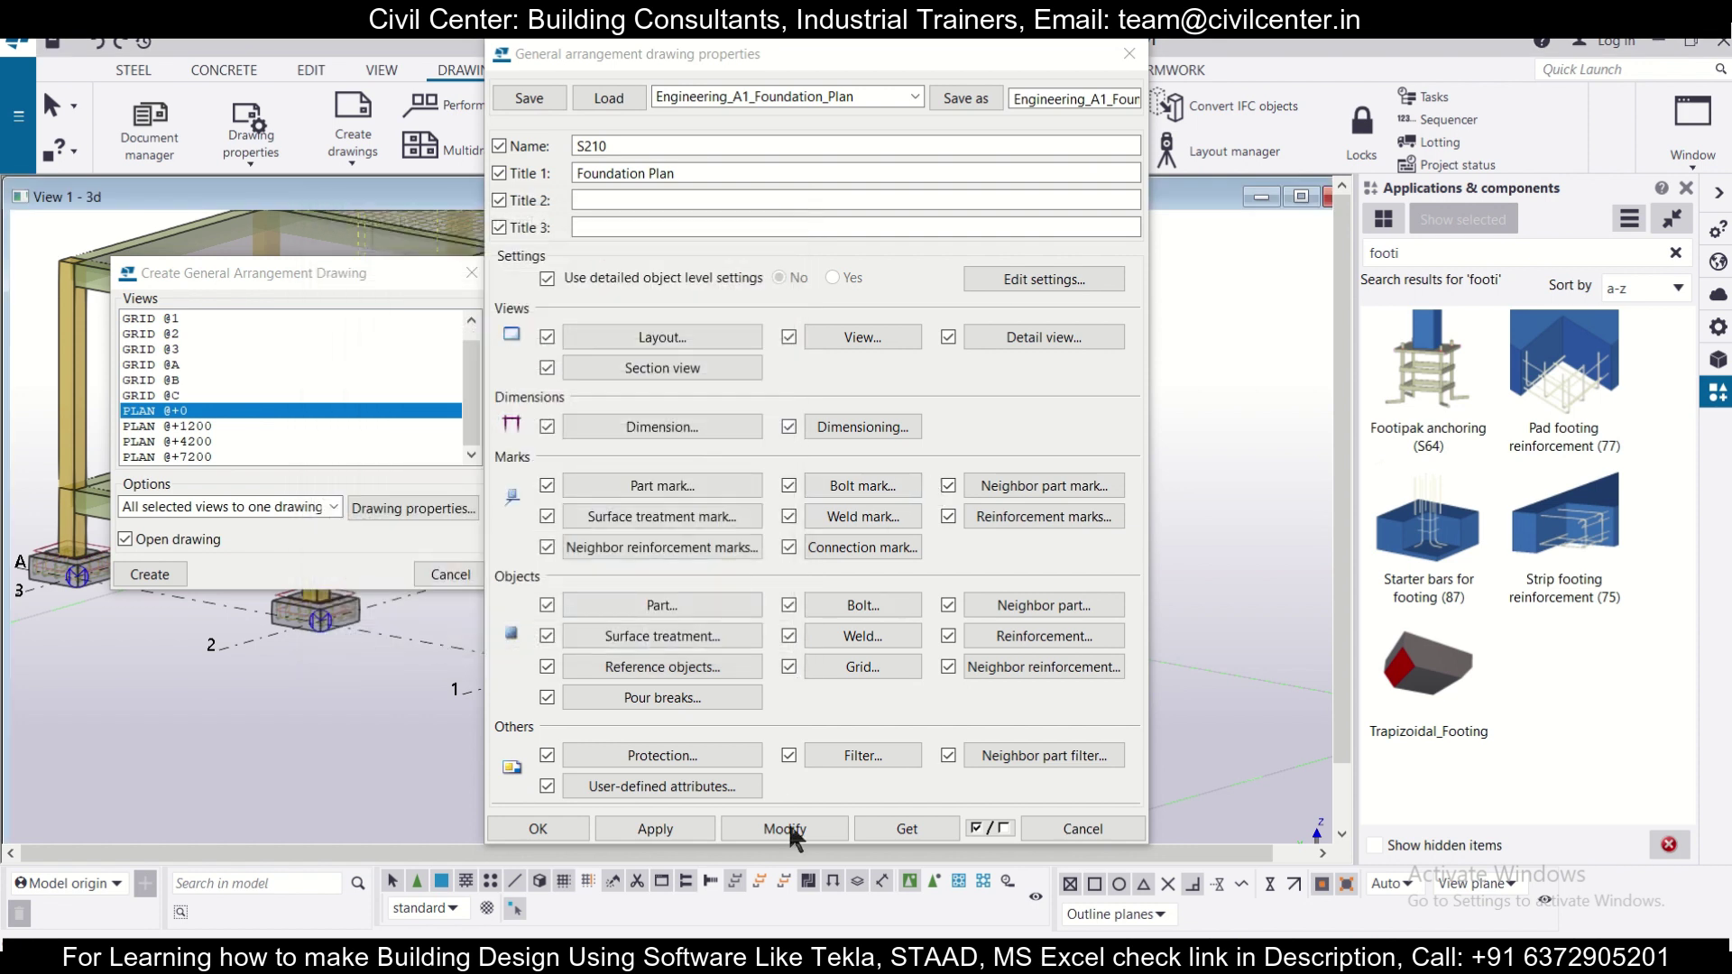
left_click(547, 829)
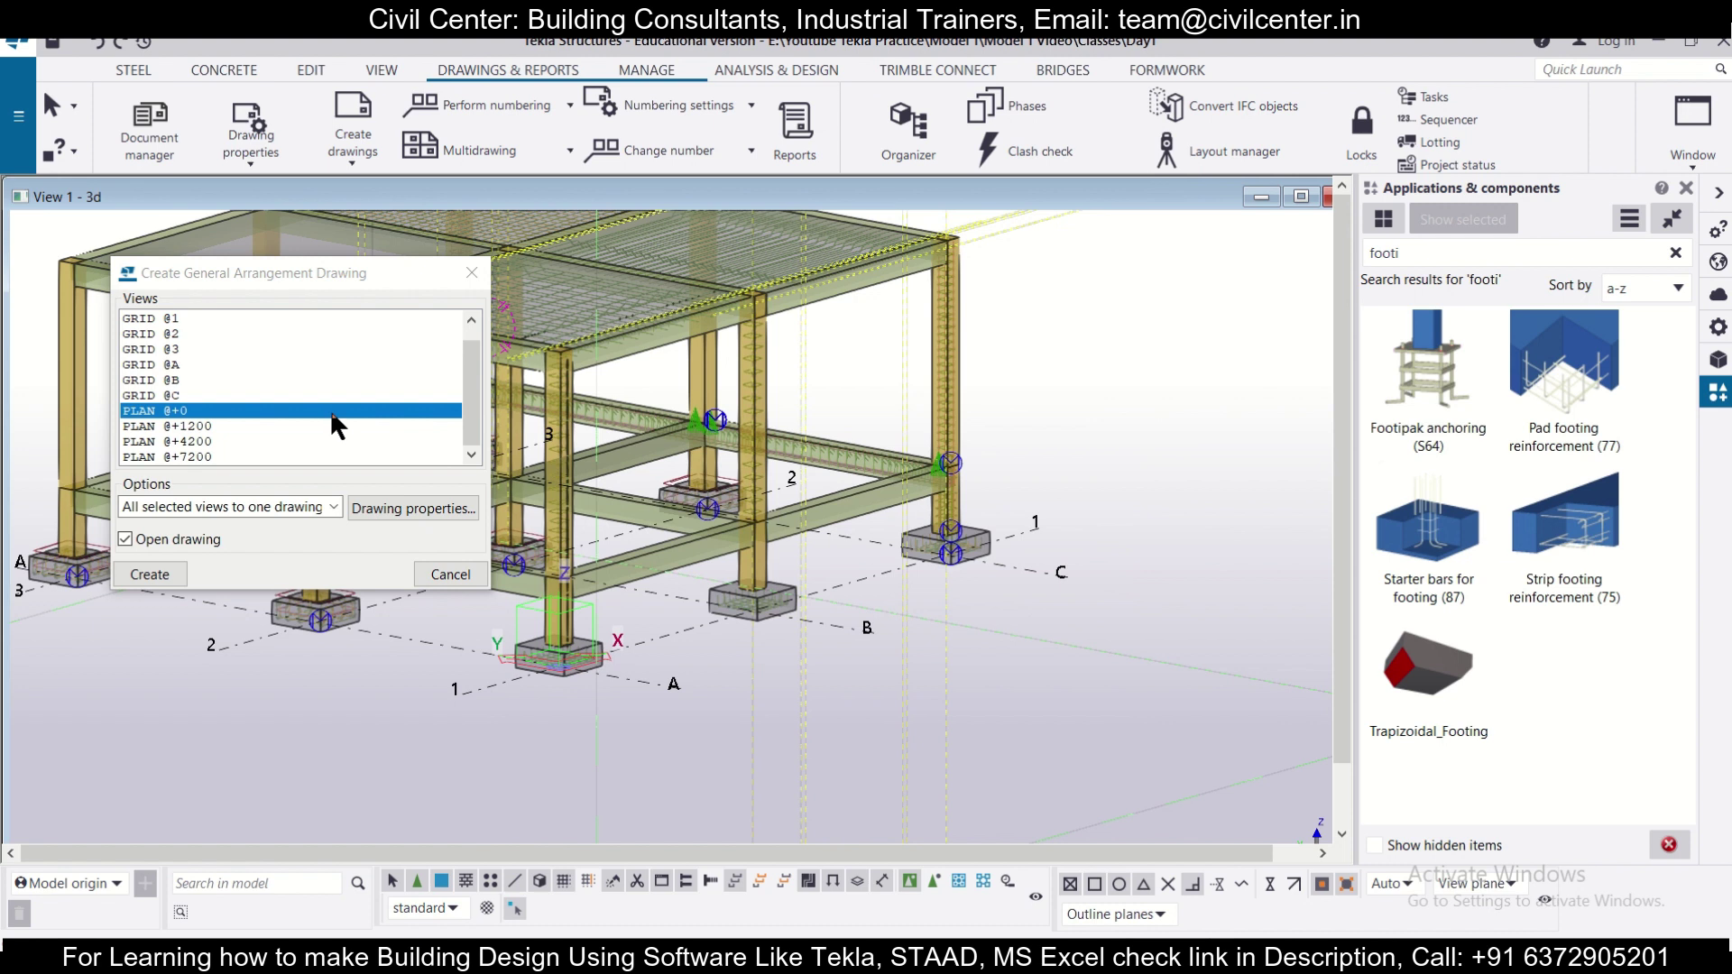
left_click(165, 581)
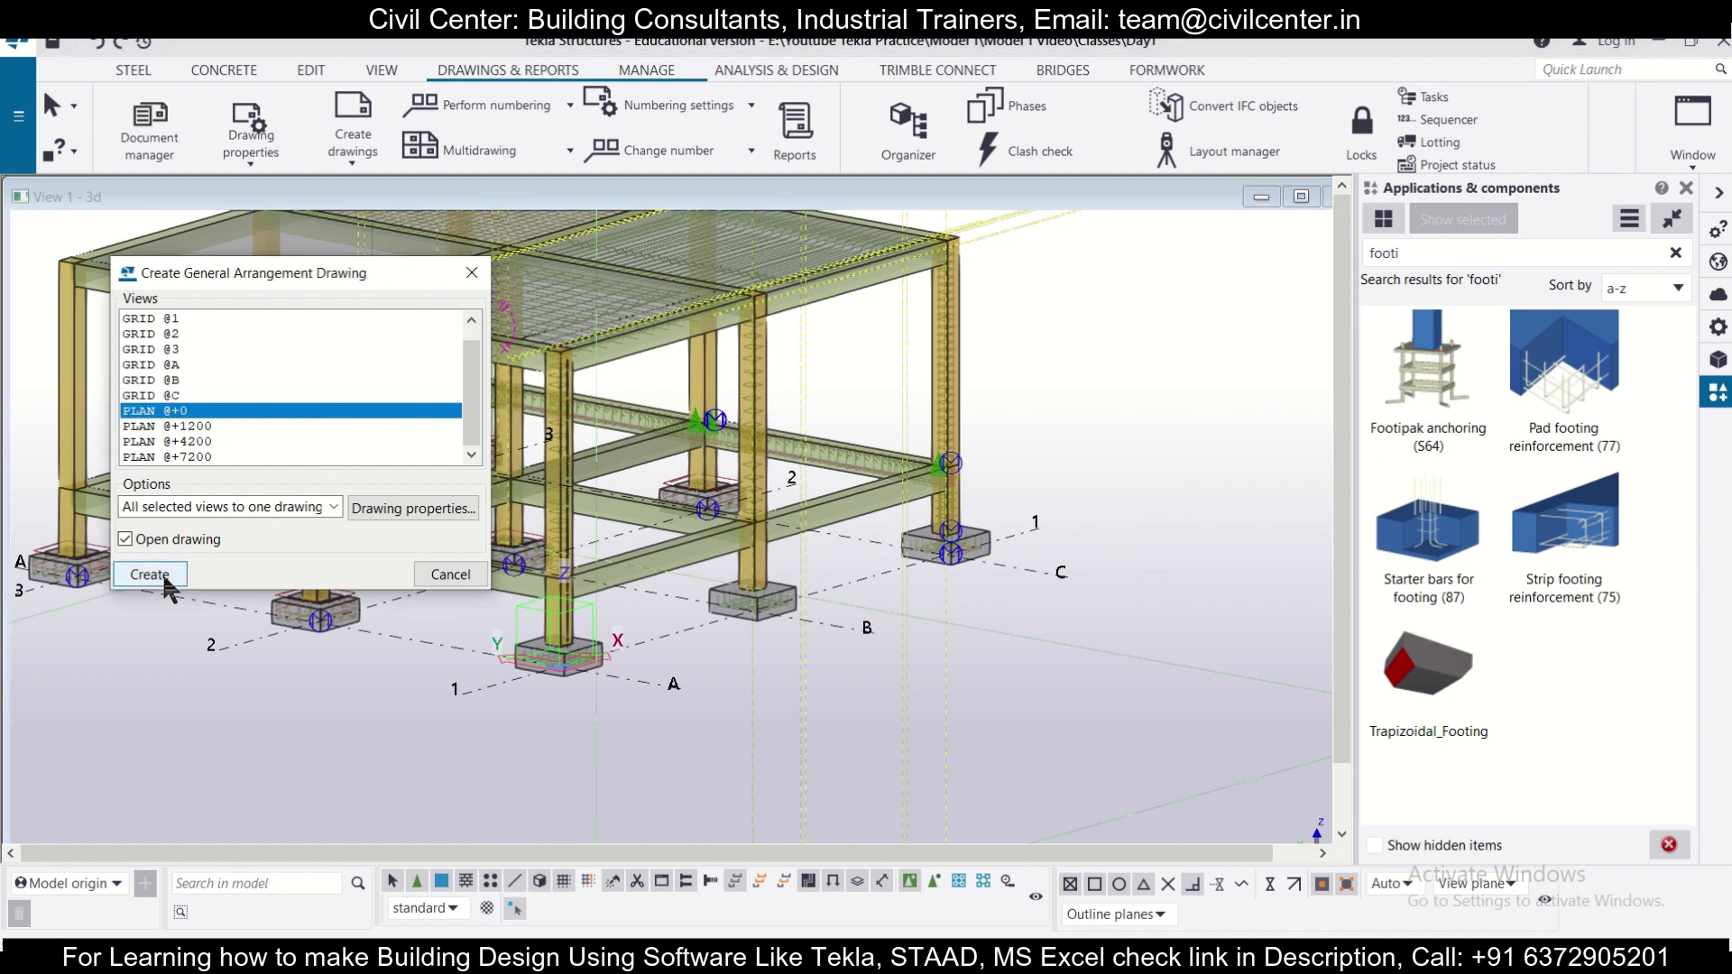
left_click(167, 575)
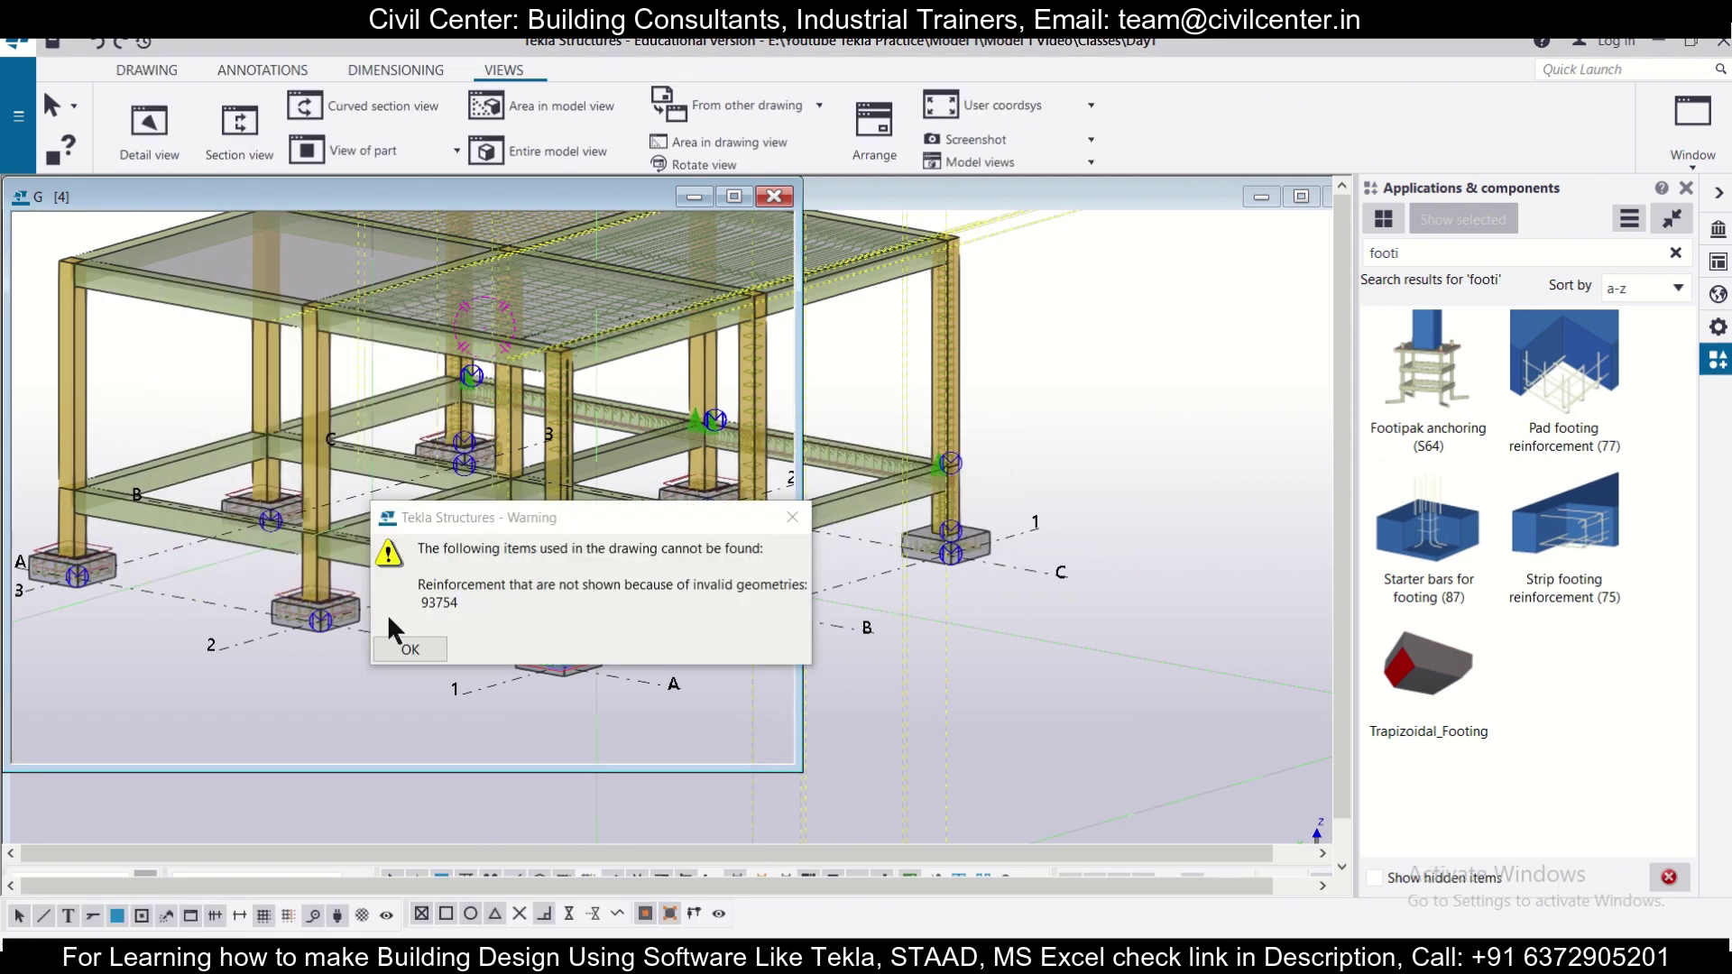
left_click(415, 651)
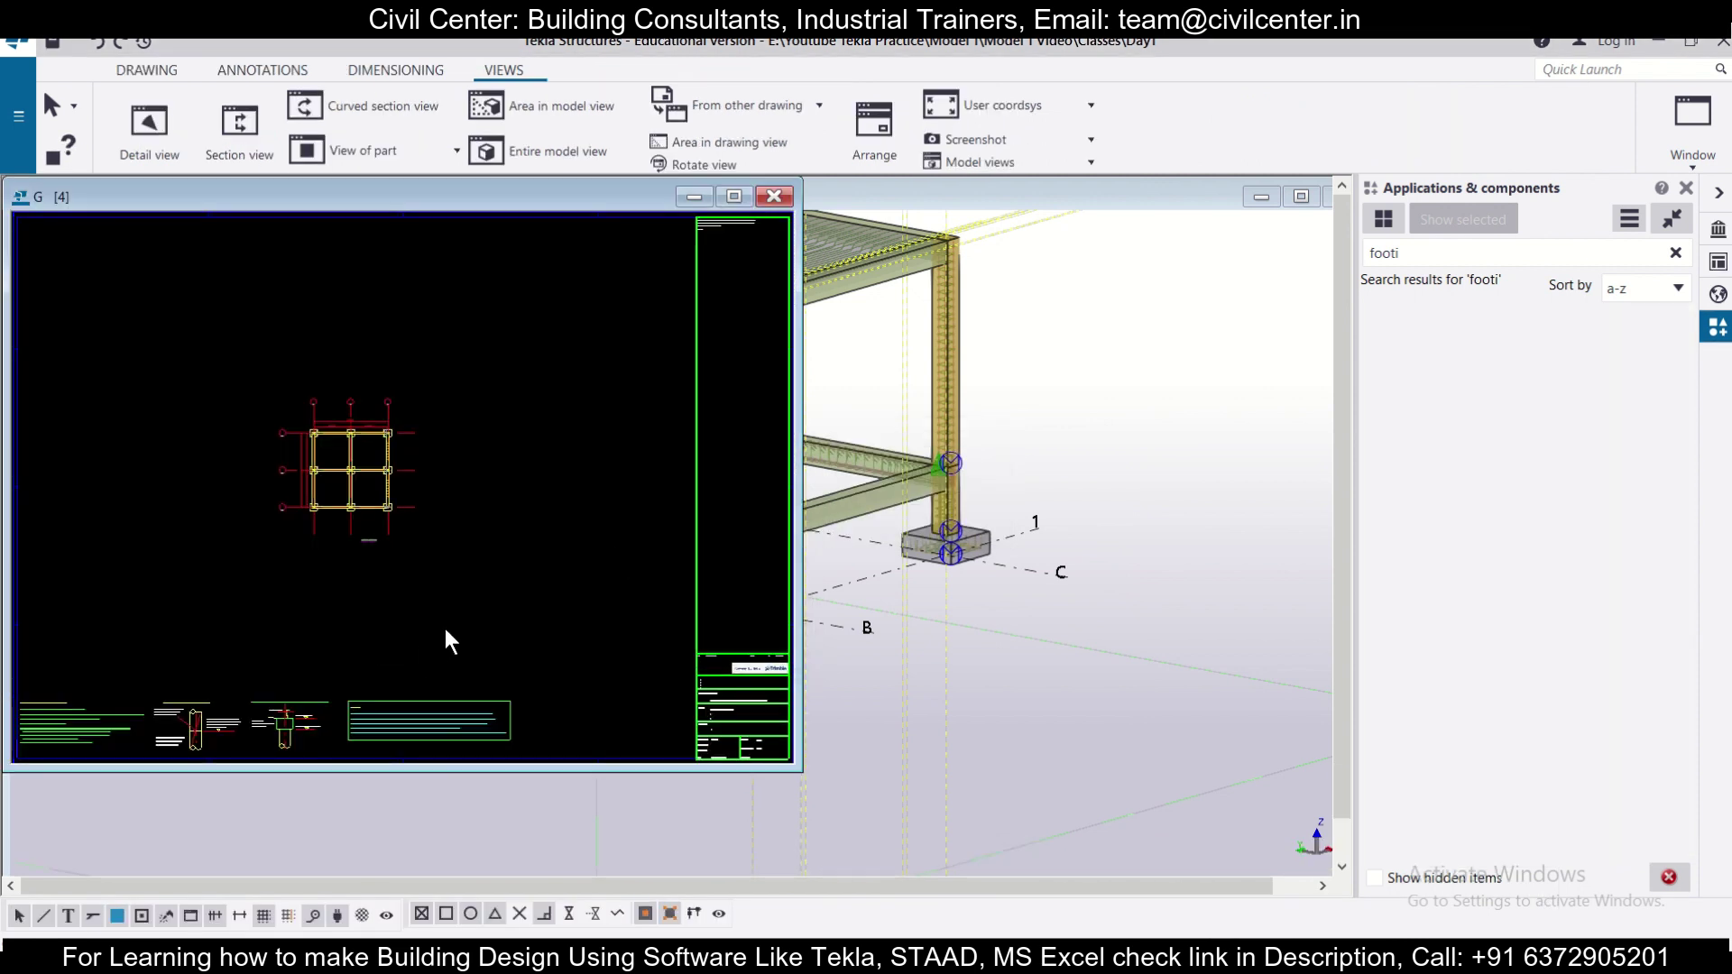
left_click(739, 200)
Step: Examine the footing and beam reinforcement at the grid intersections of the PLAN @+0 view
scroll(624, 464, "up", 4)
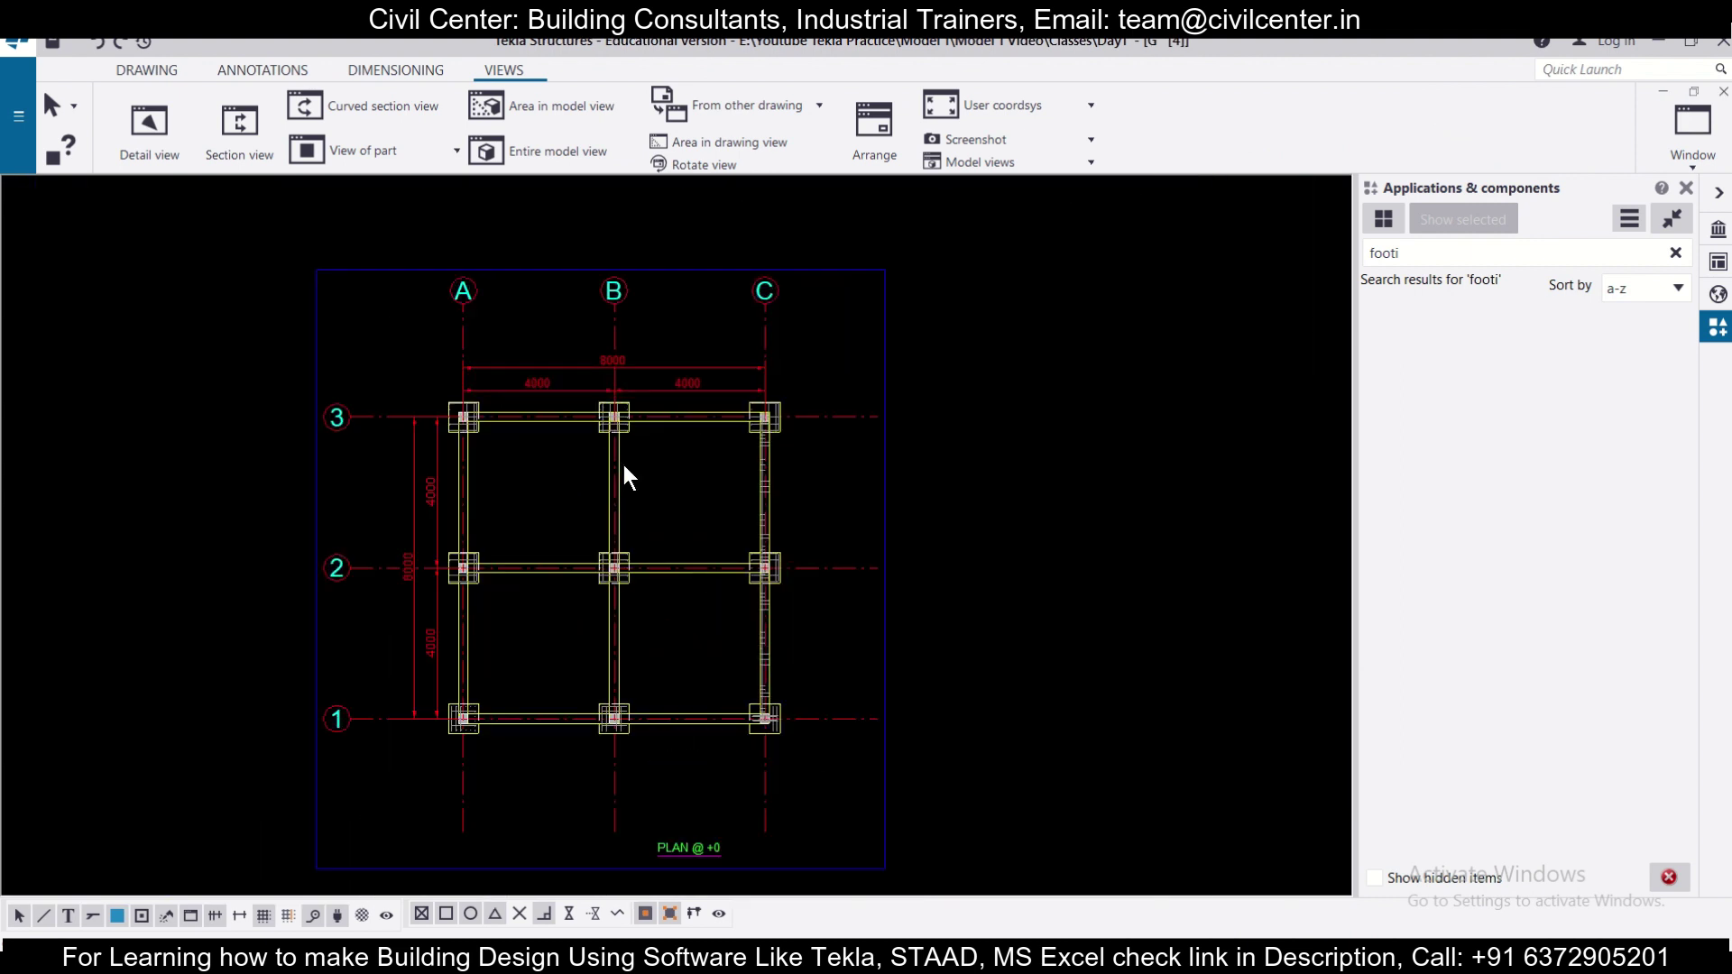
scroll(906, 391, "up", 3)
scroll(906, 389, "down", 5)
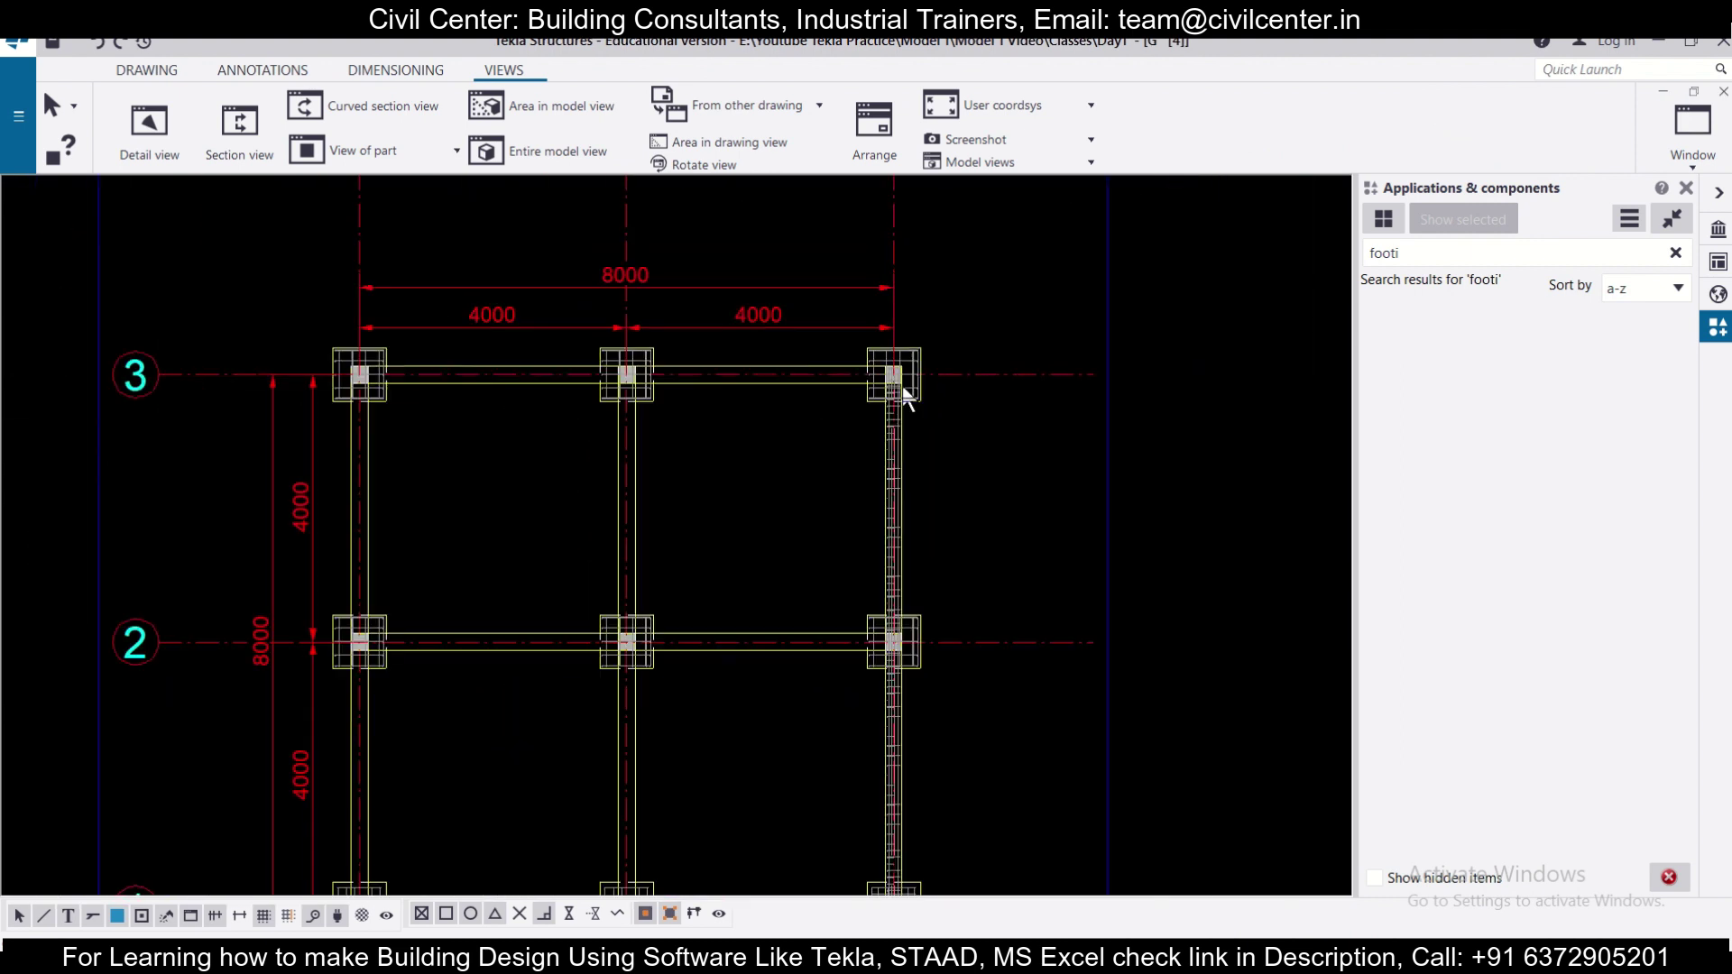
scroll(904, 747, "up", 2)
scroll(866, 729, "up", 5)
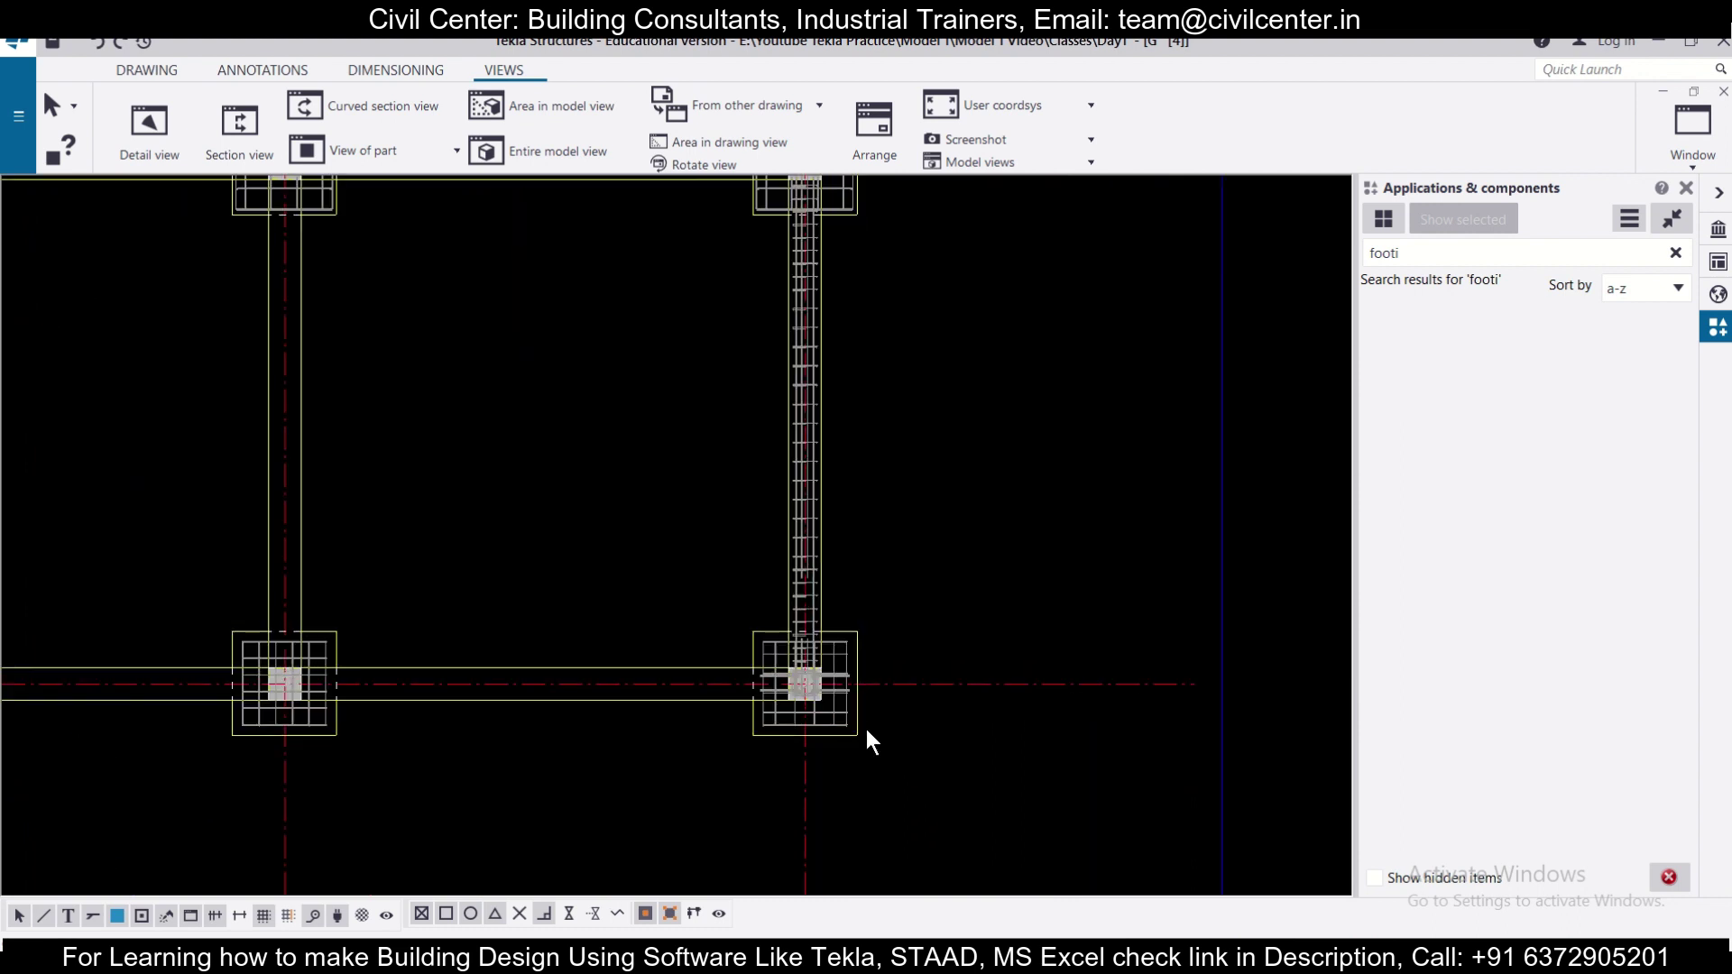
scroll(820, 676, "down", 8)
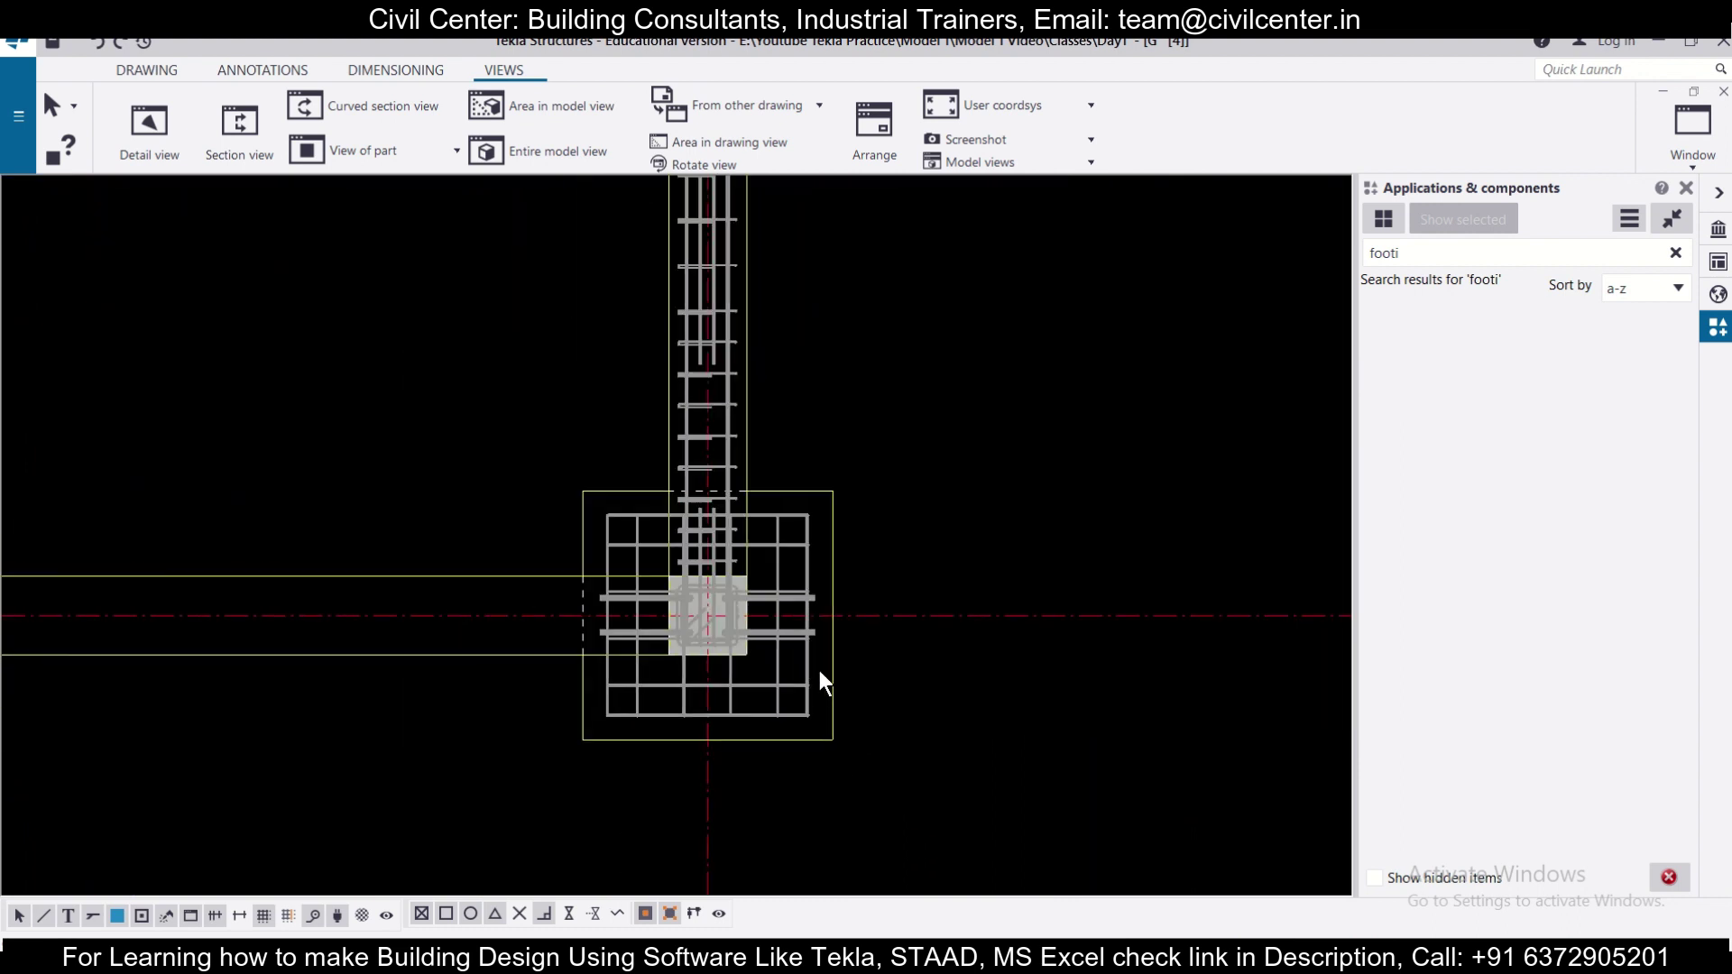
scroll(581, 473, "down", 1)
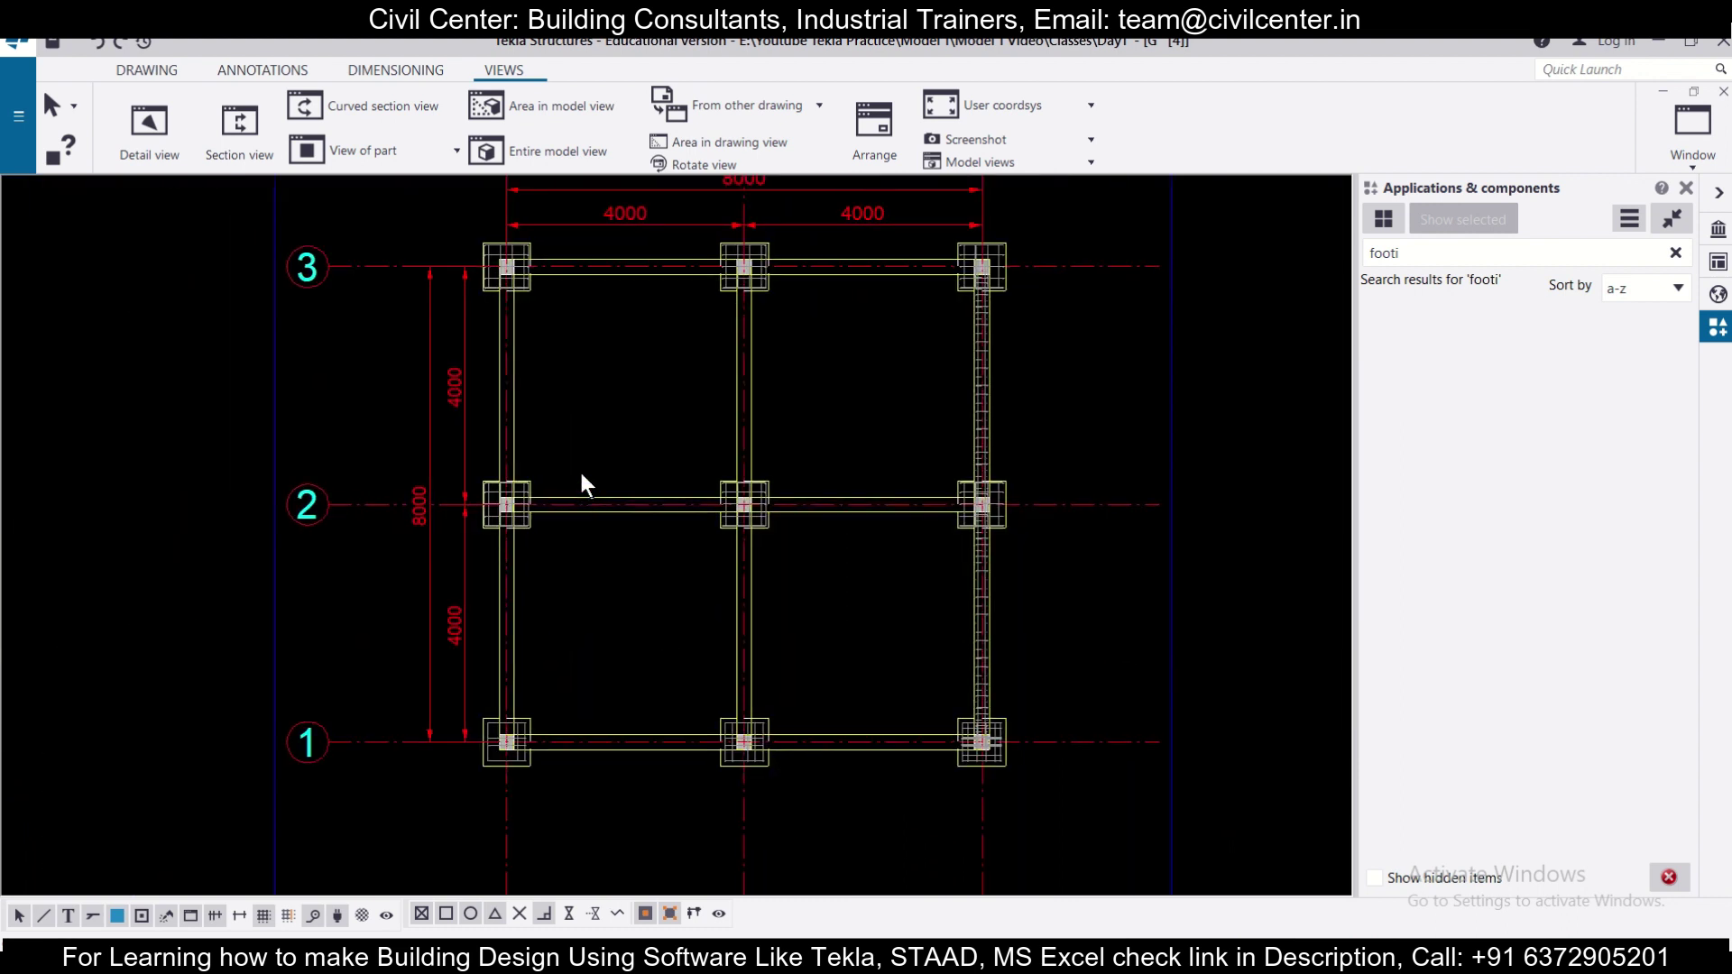
scroll(433, 371, "up", 6)
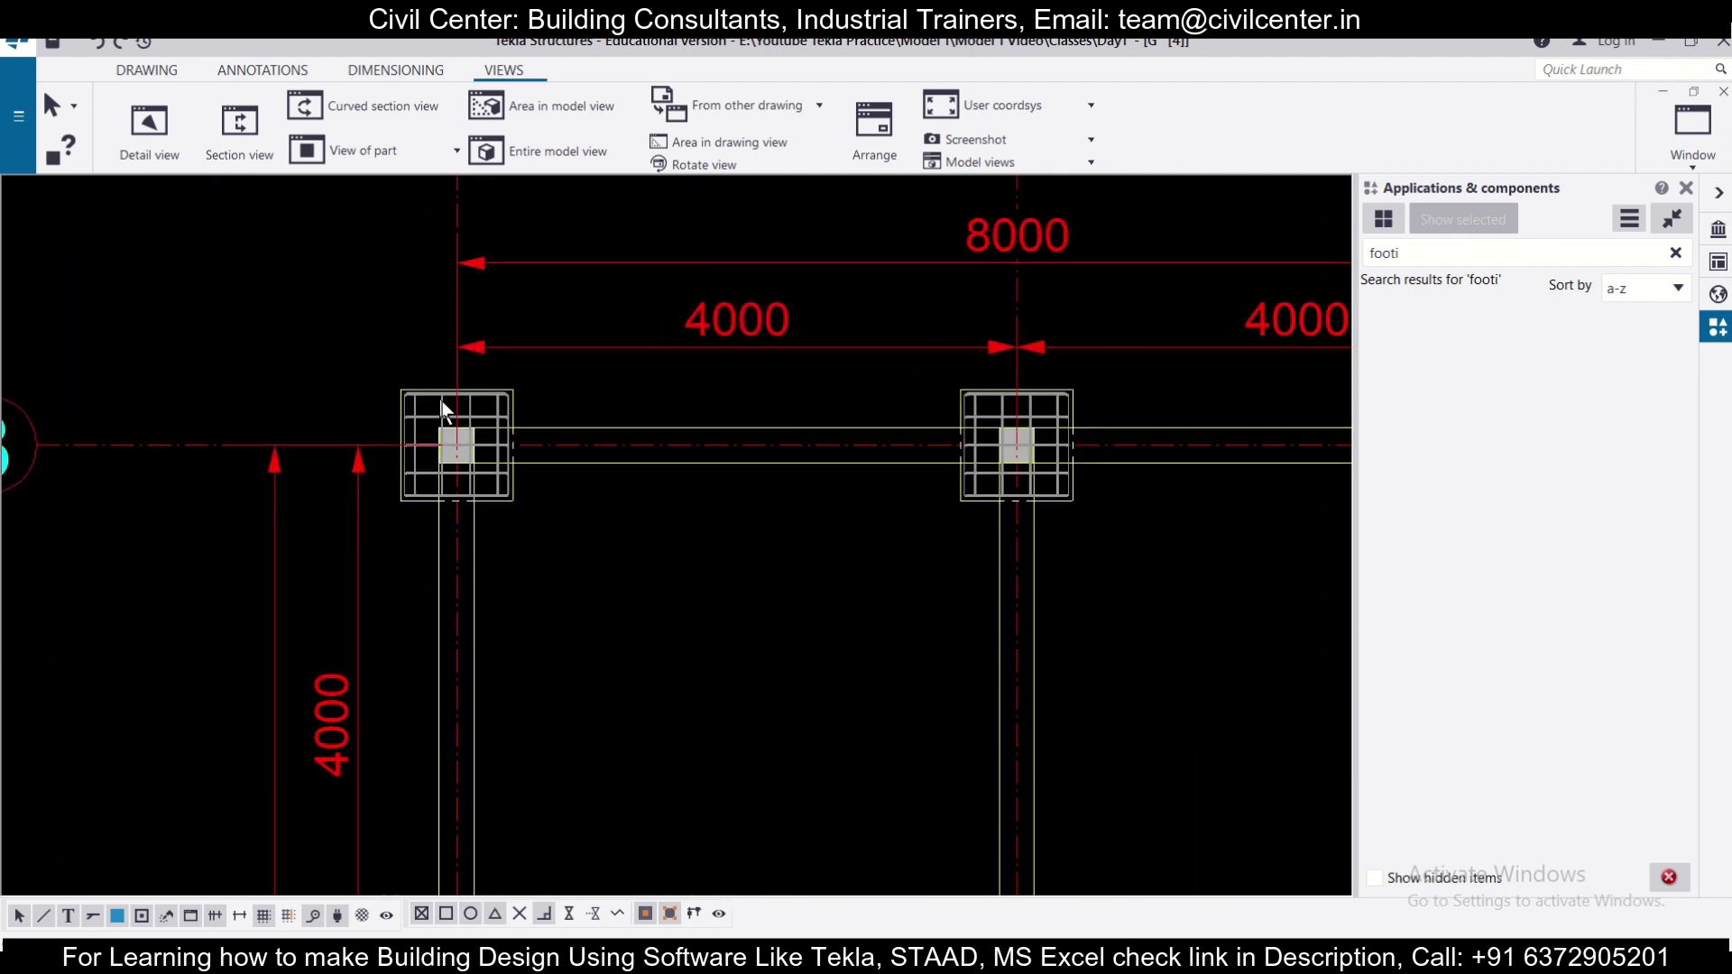
Step: Preview the foundation plan in black-on-white display mode
key("ctrl+b")
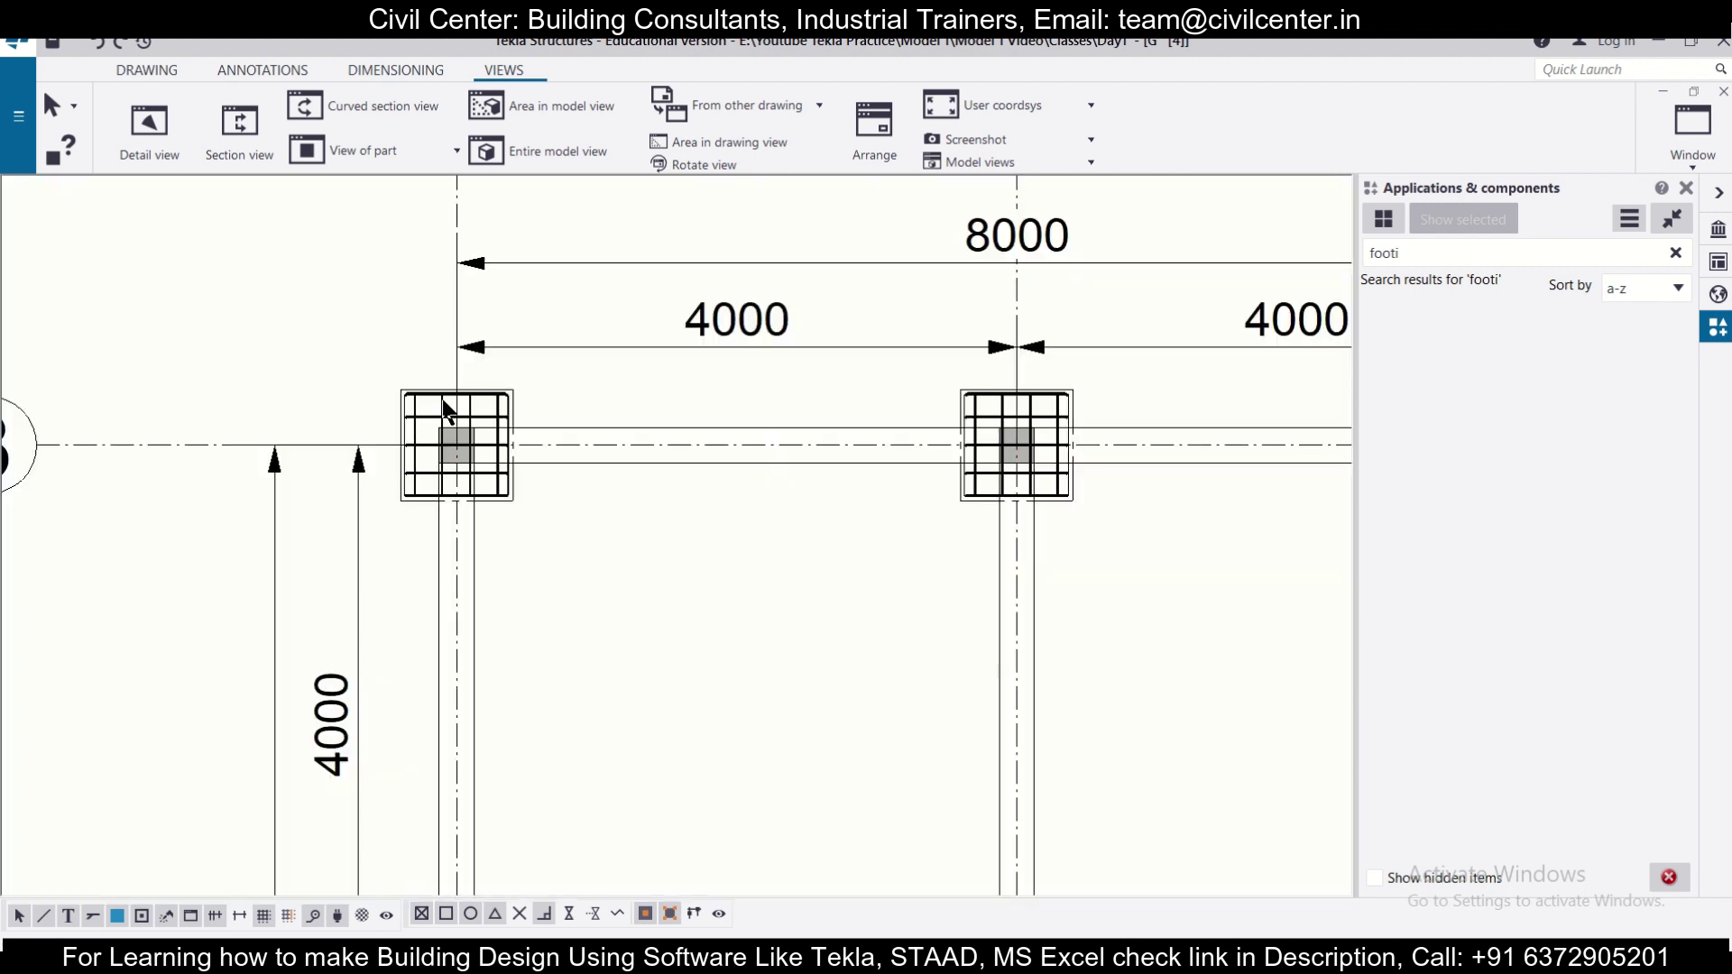
scroll(447, 410, "down", 2)
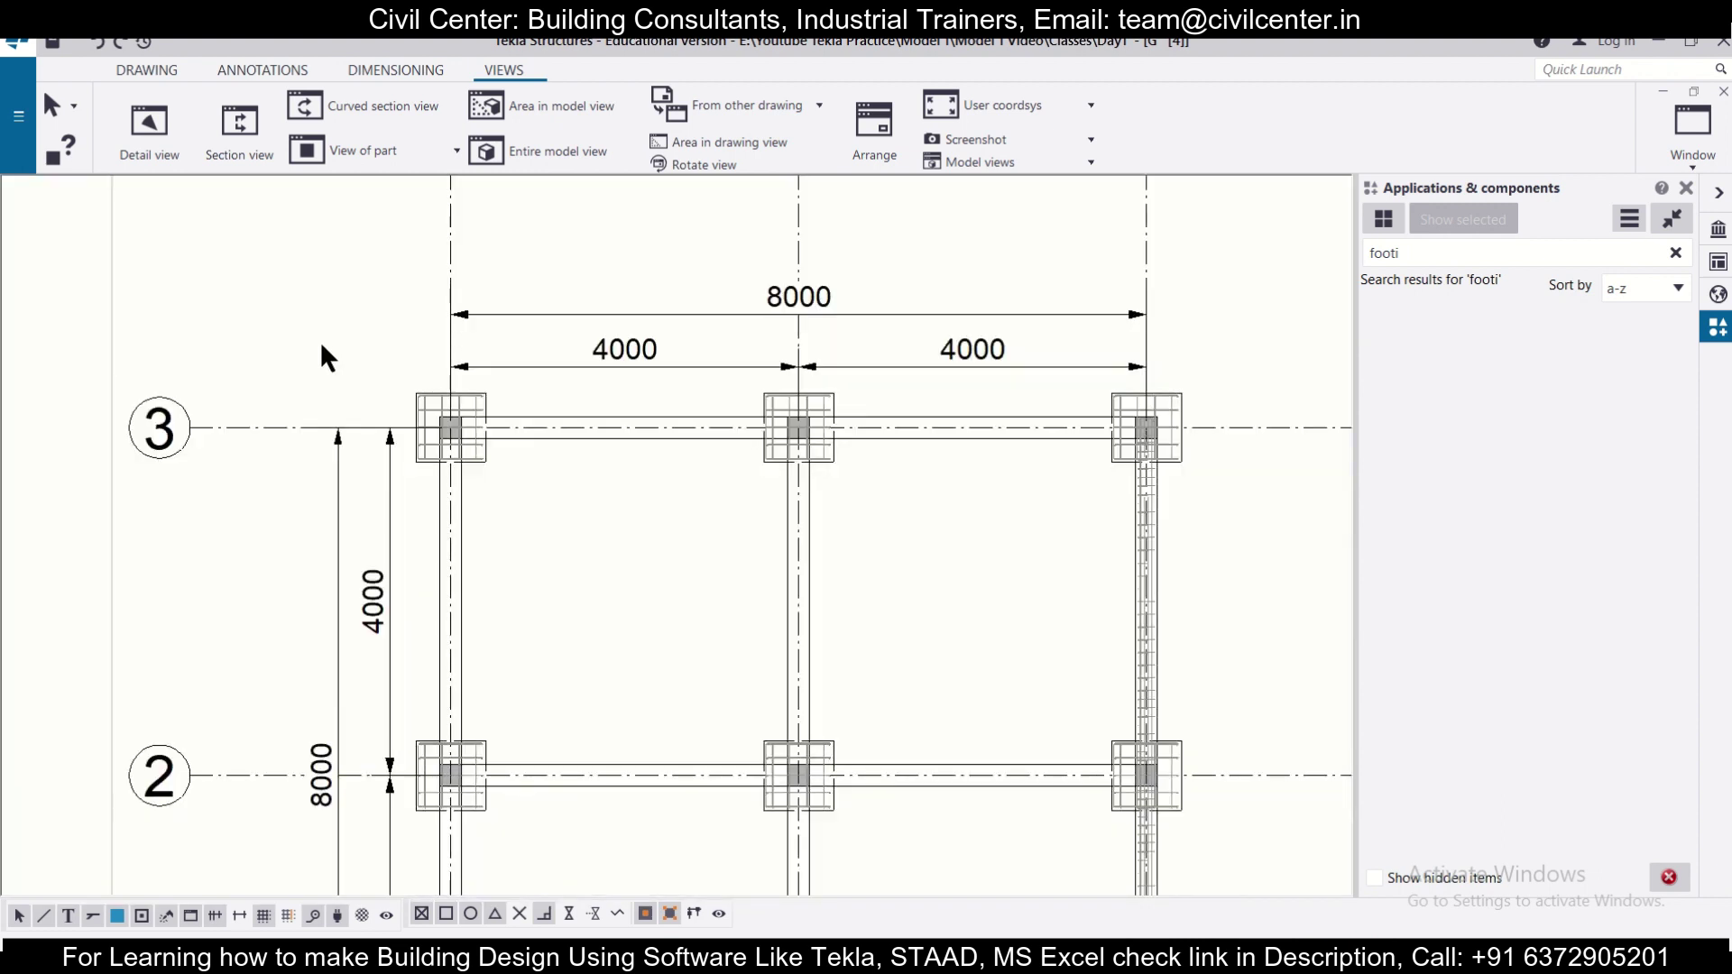
scroll(397, 365, "down", 6)
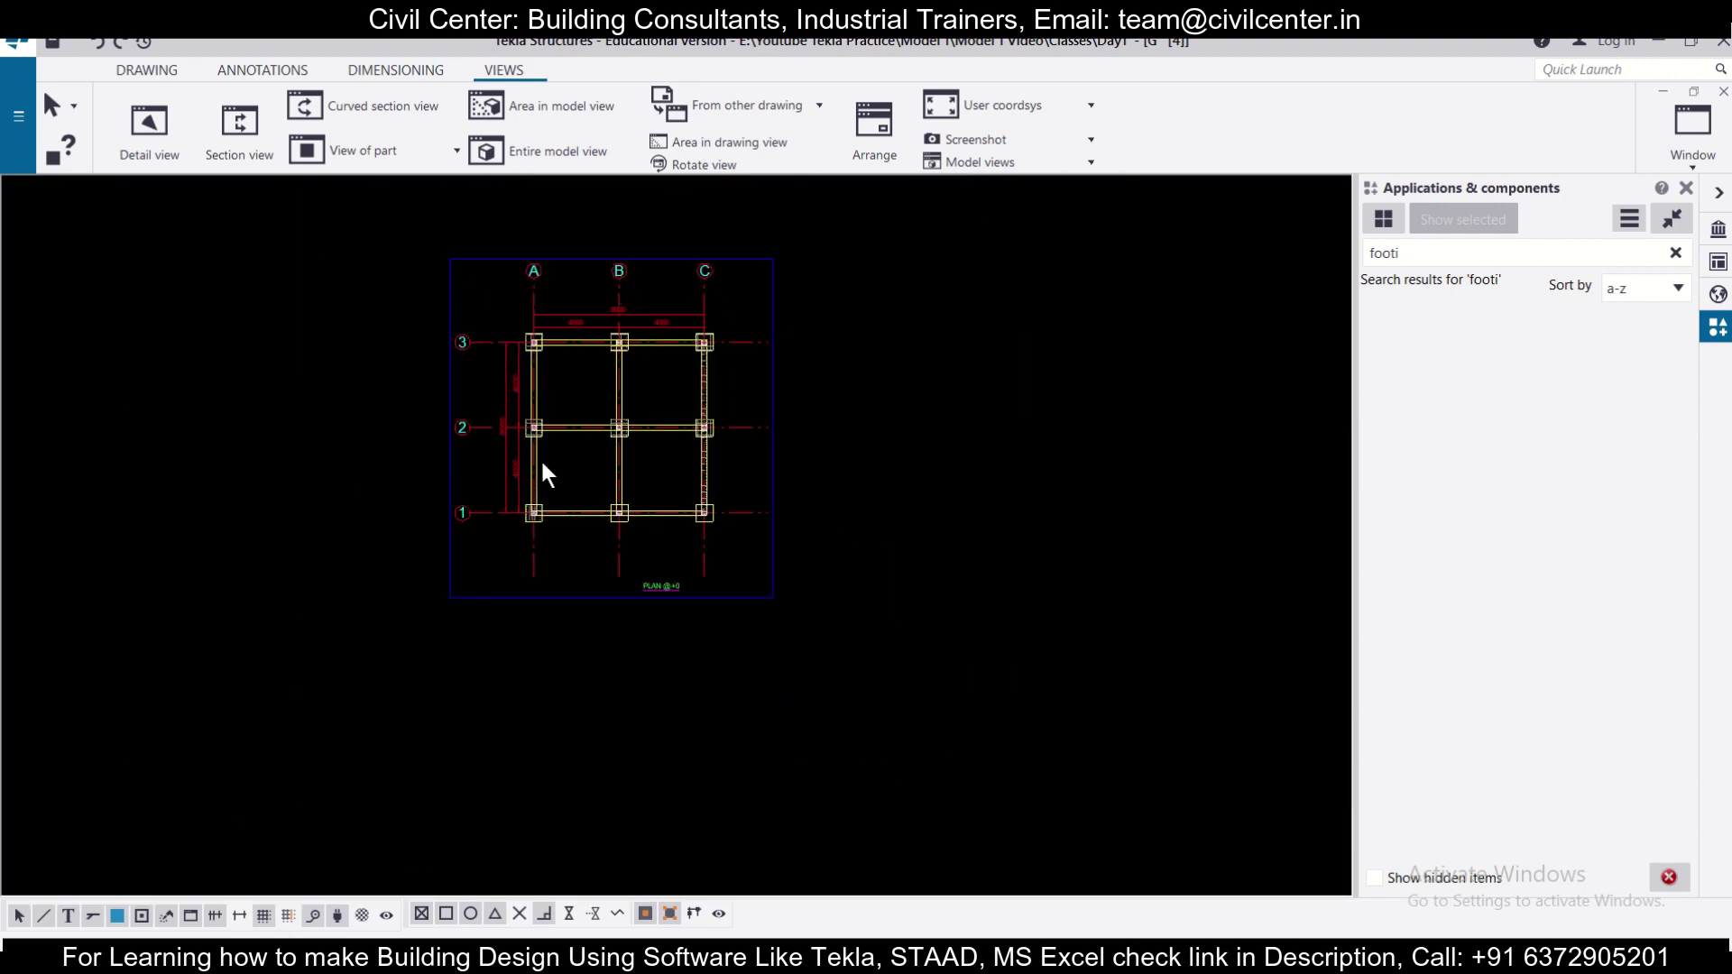
Step: Examine the pile details, the costing note and the piling and ground beam notes on the drawing sheet
scroll(541, 472, "down", 5)
scroll(616, 714, "up", 10)
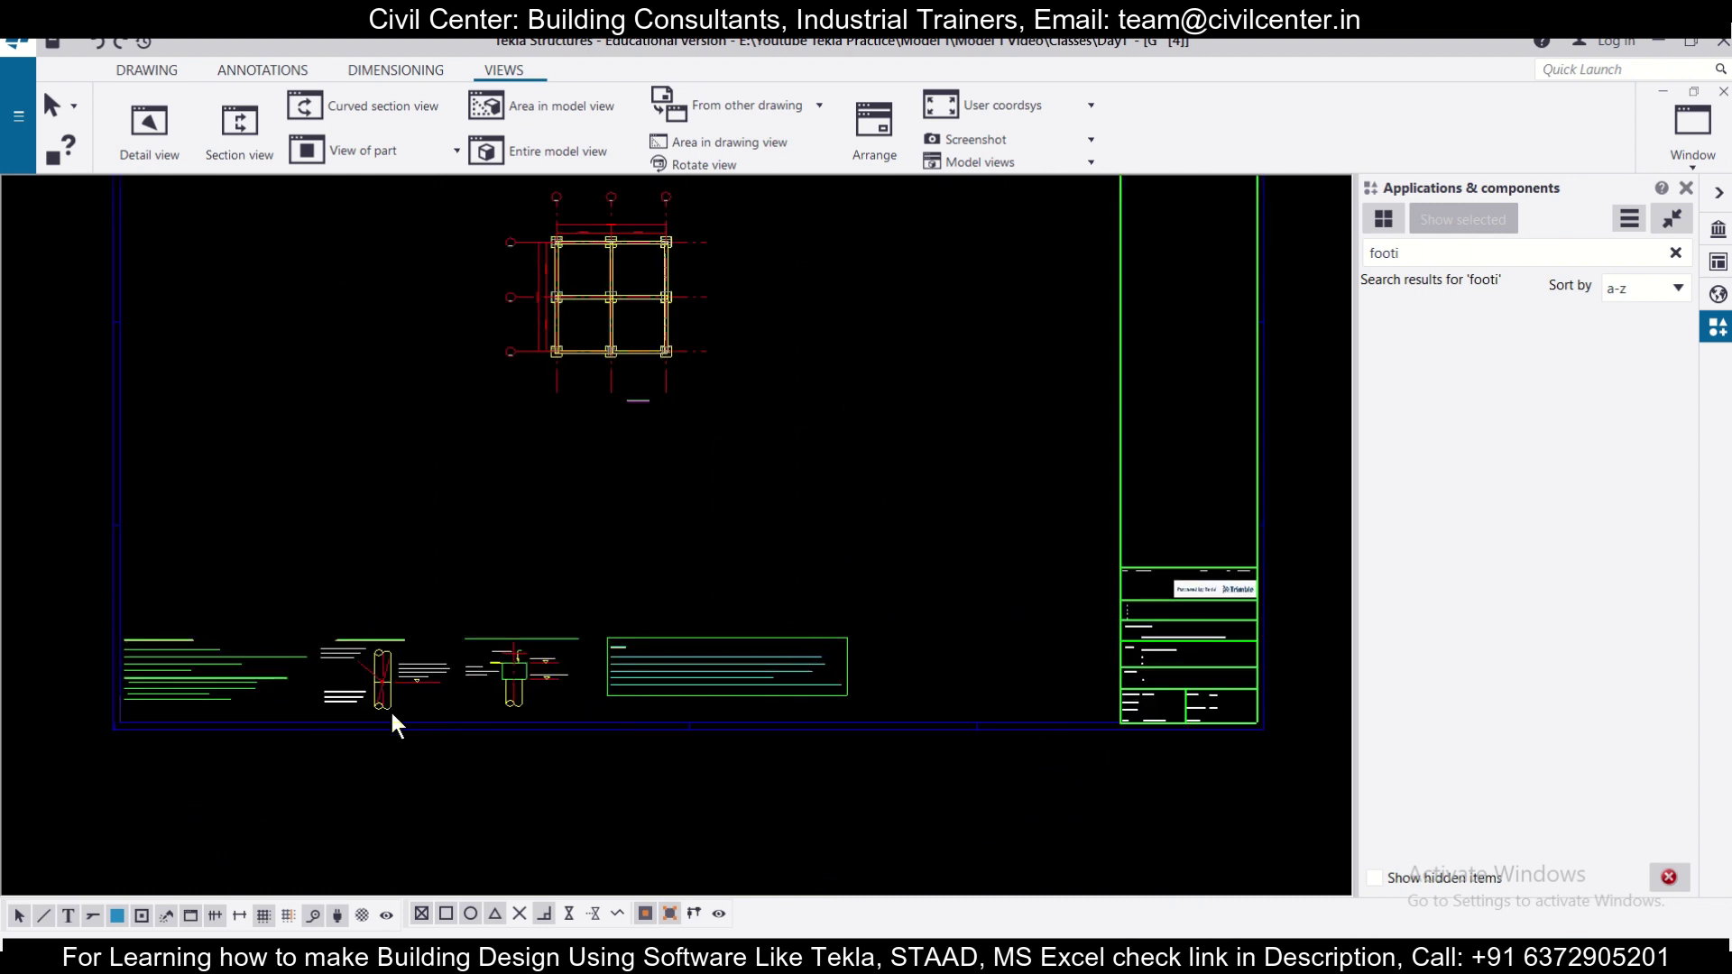
scroll(675, 599, "down", 4)
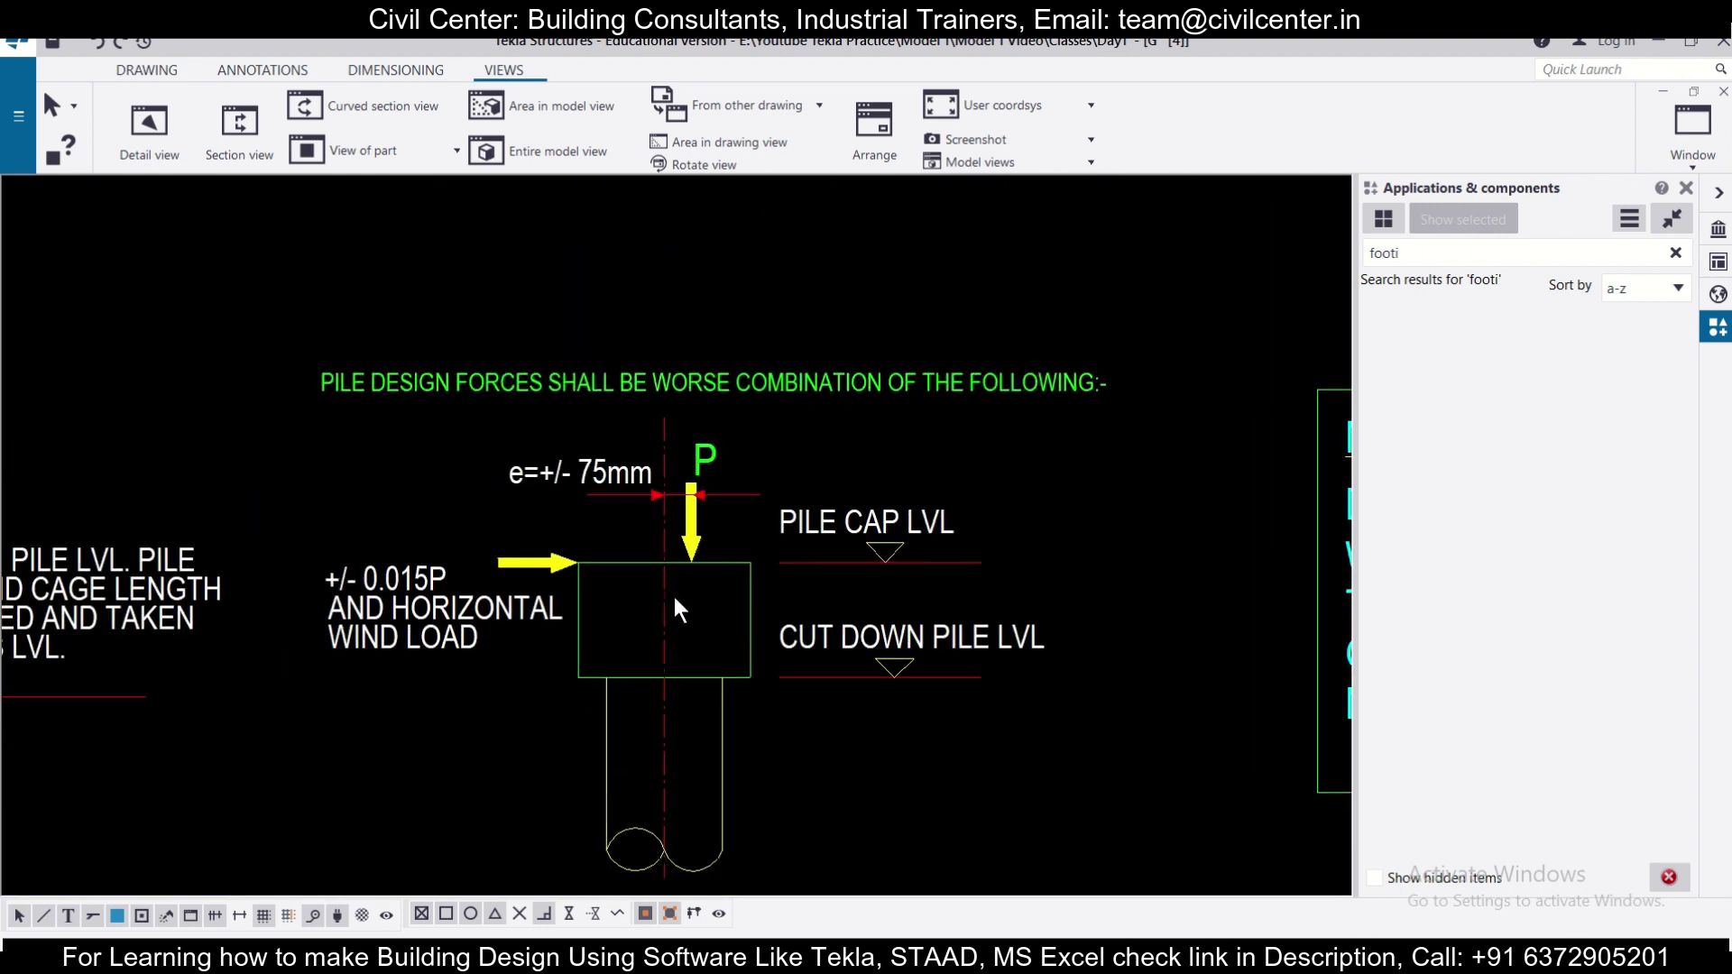
scroll(369, 624, "down", 6)
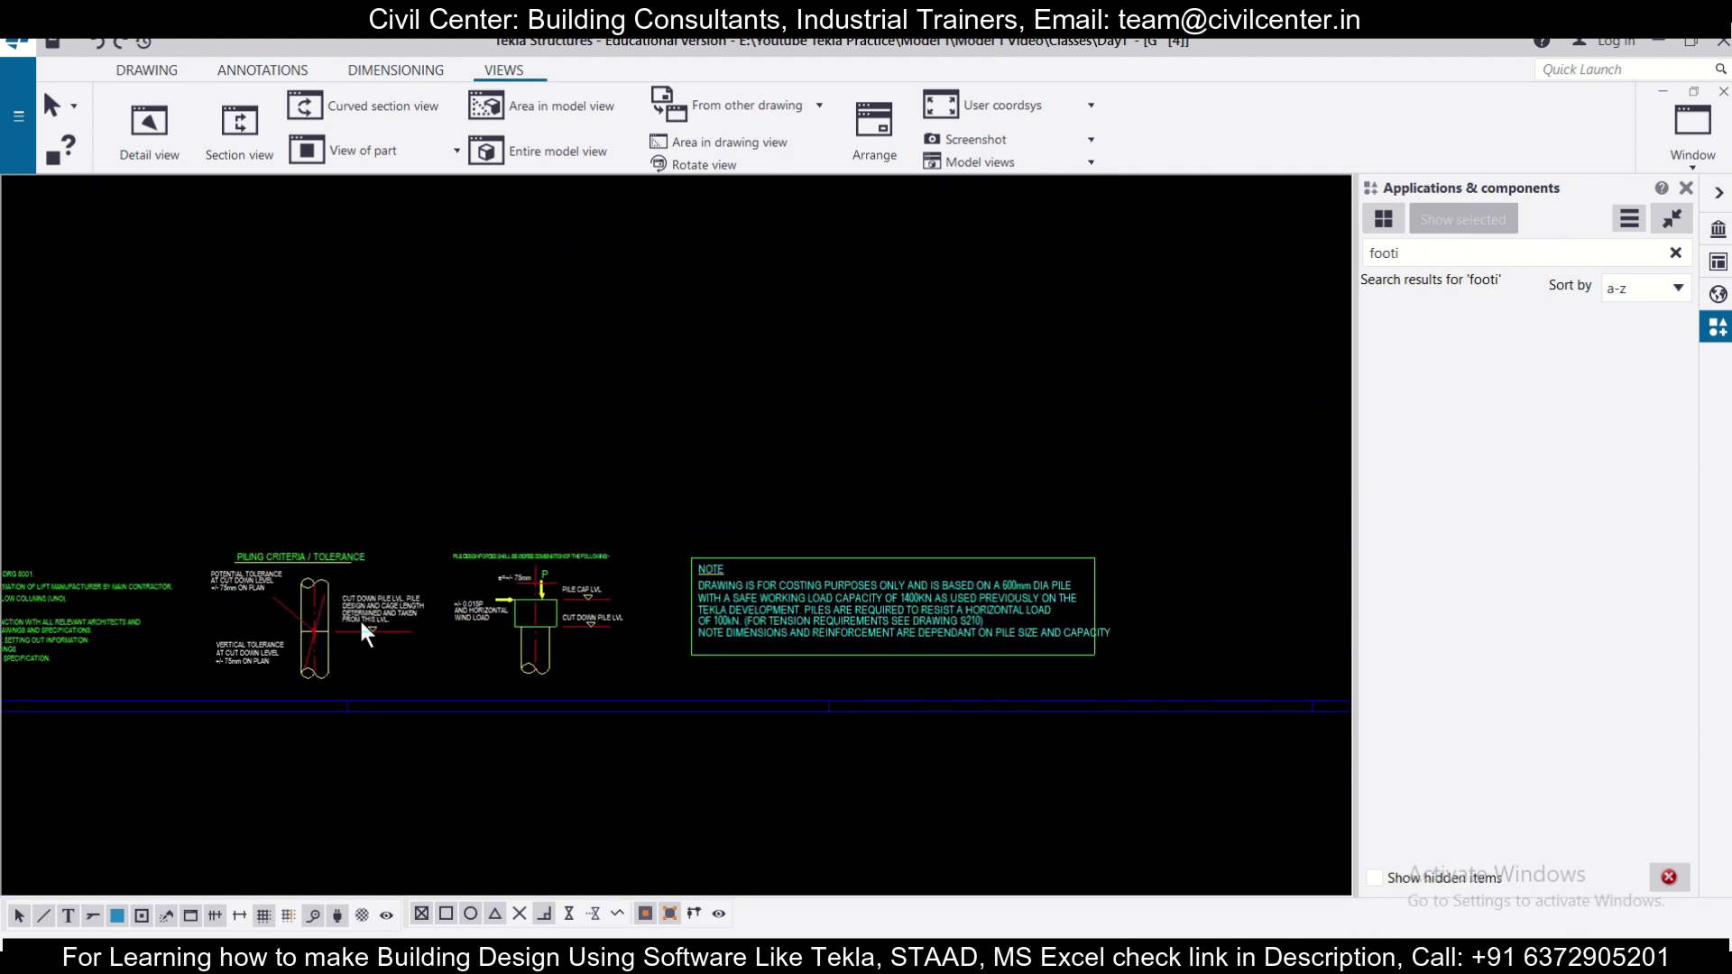
scroll(646, 620, "up", 5)
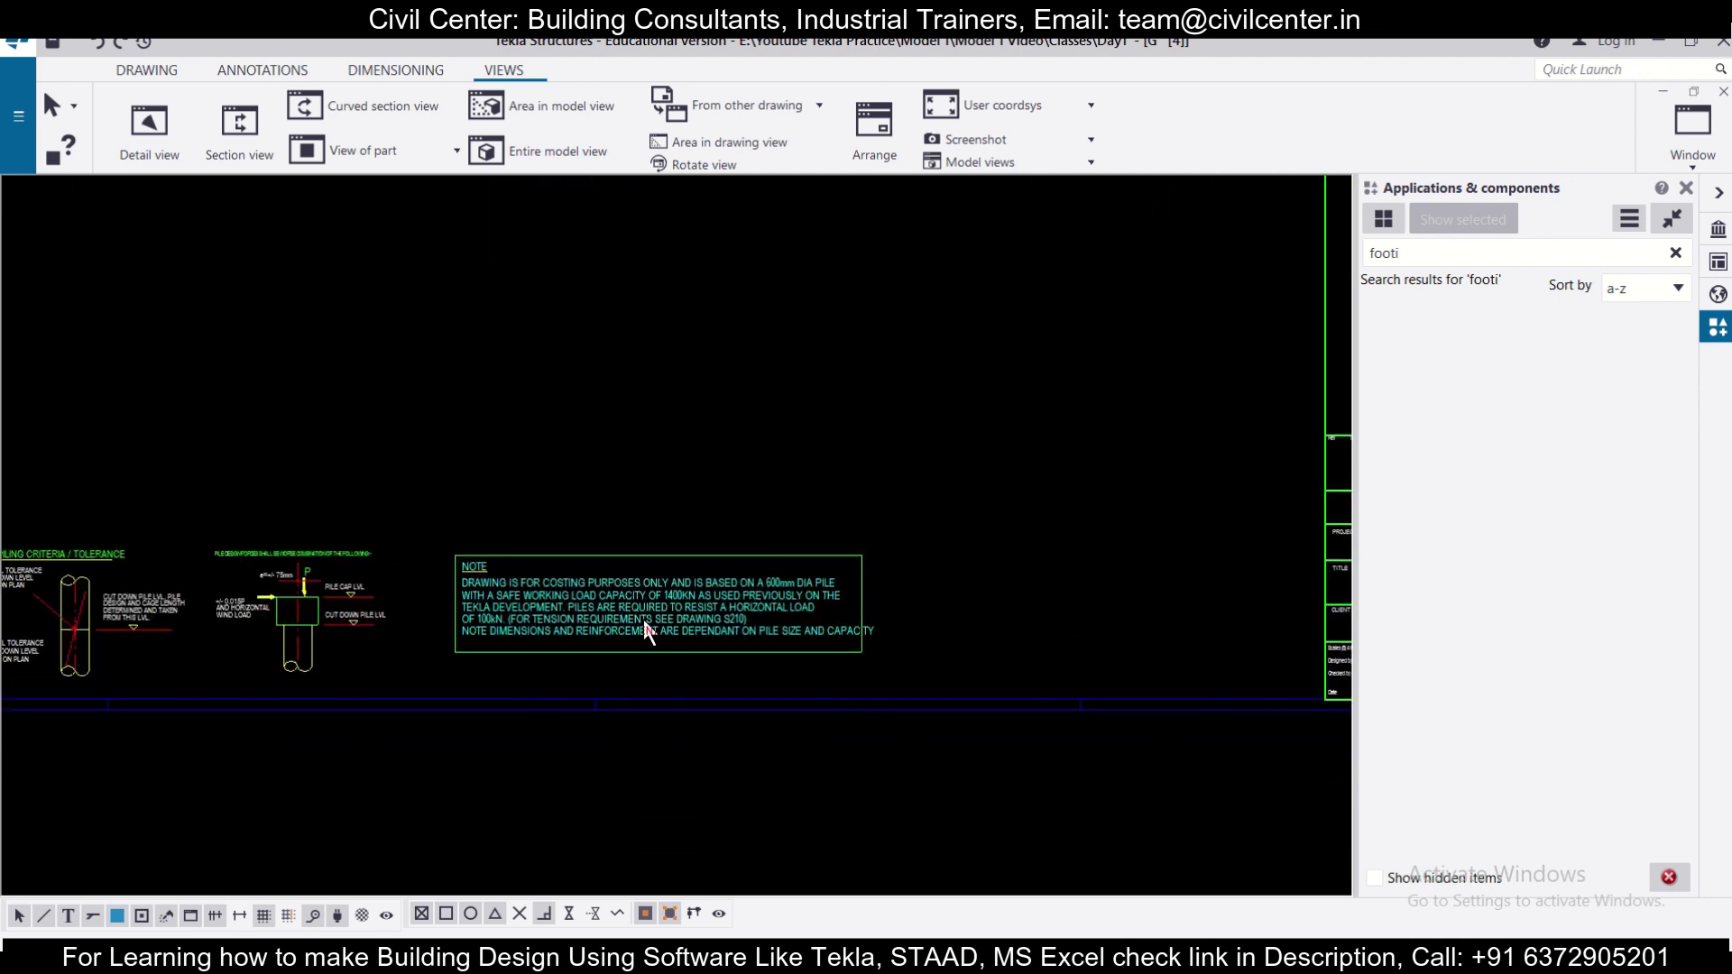
scroll(646, 617, "left", 8, "shift")
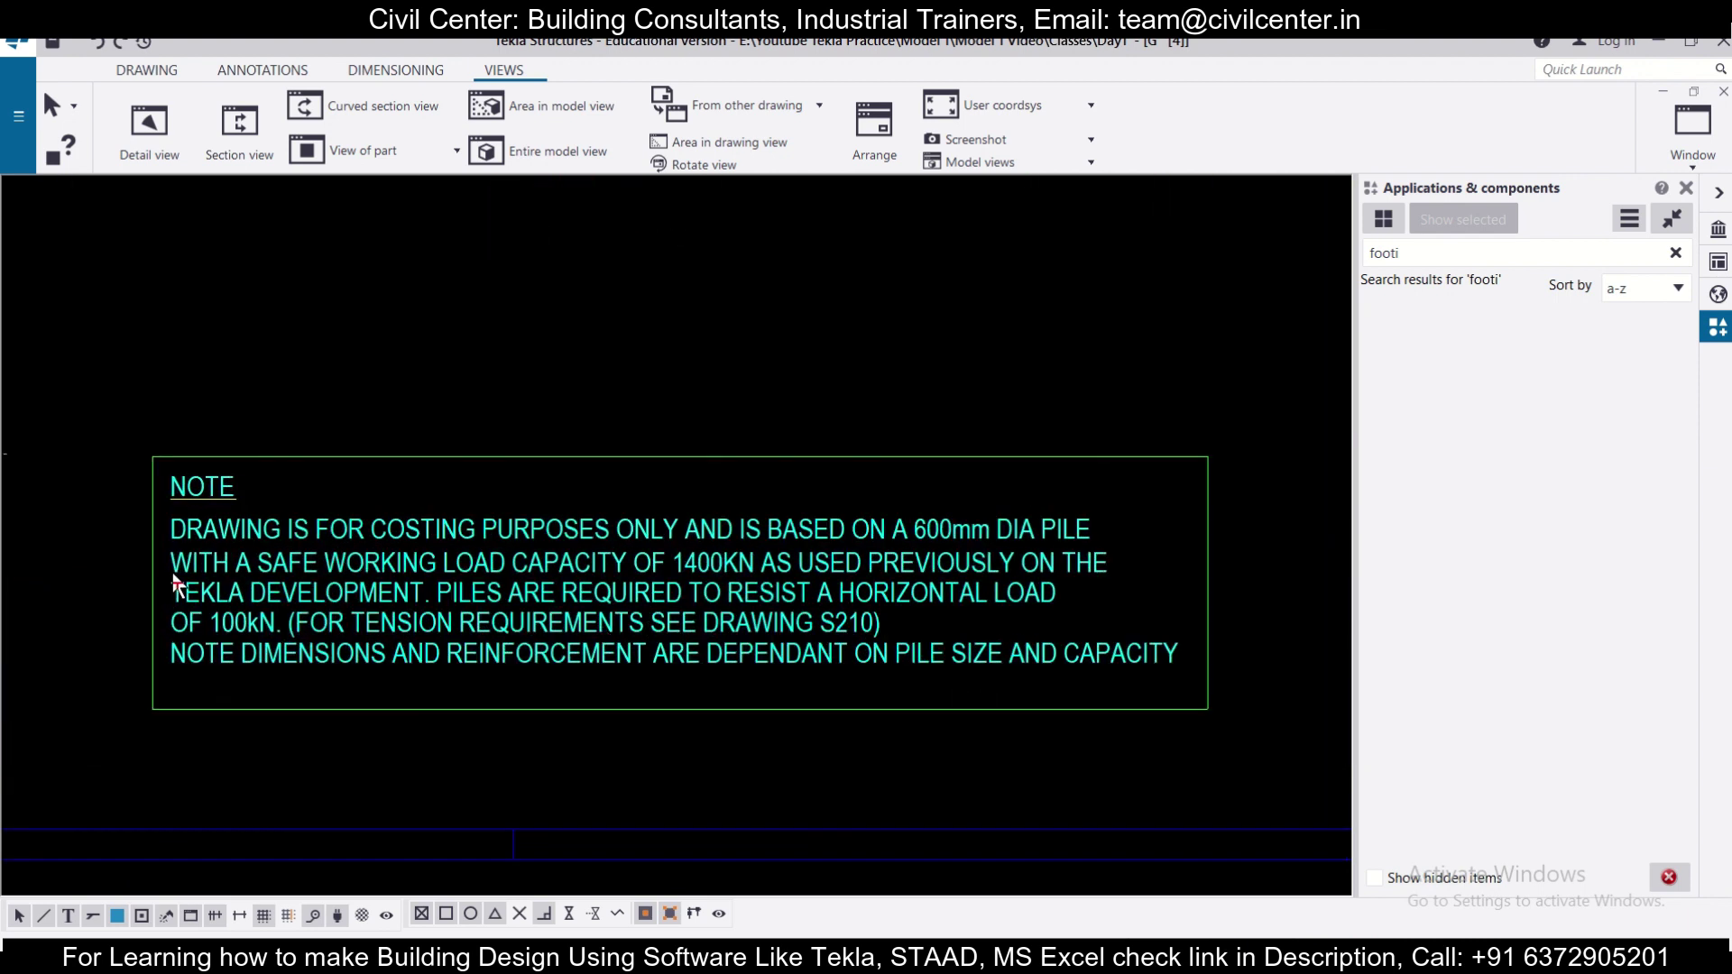
scroll(568, 522, "left", 4, "shift")
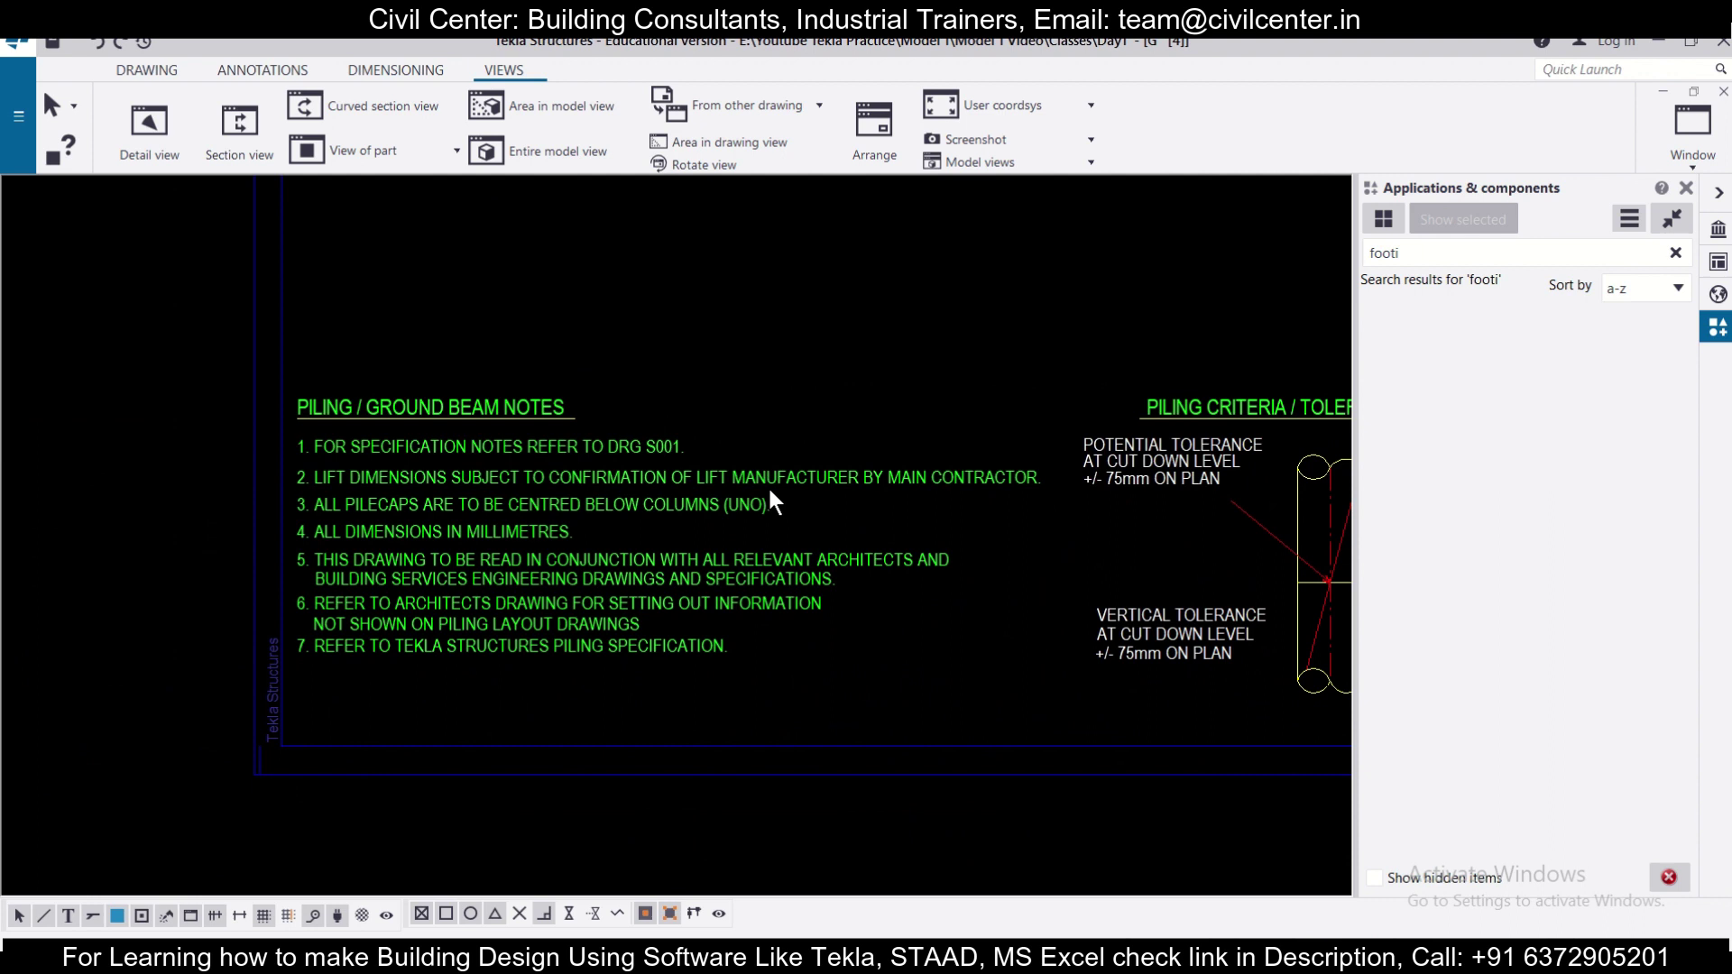
scroll(639, 502, "up", 2)
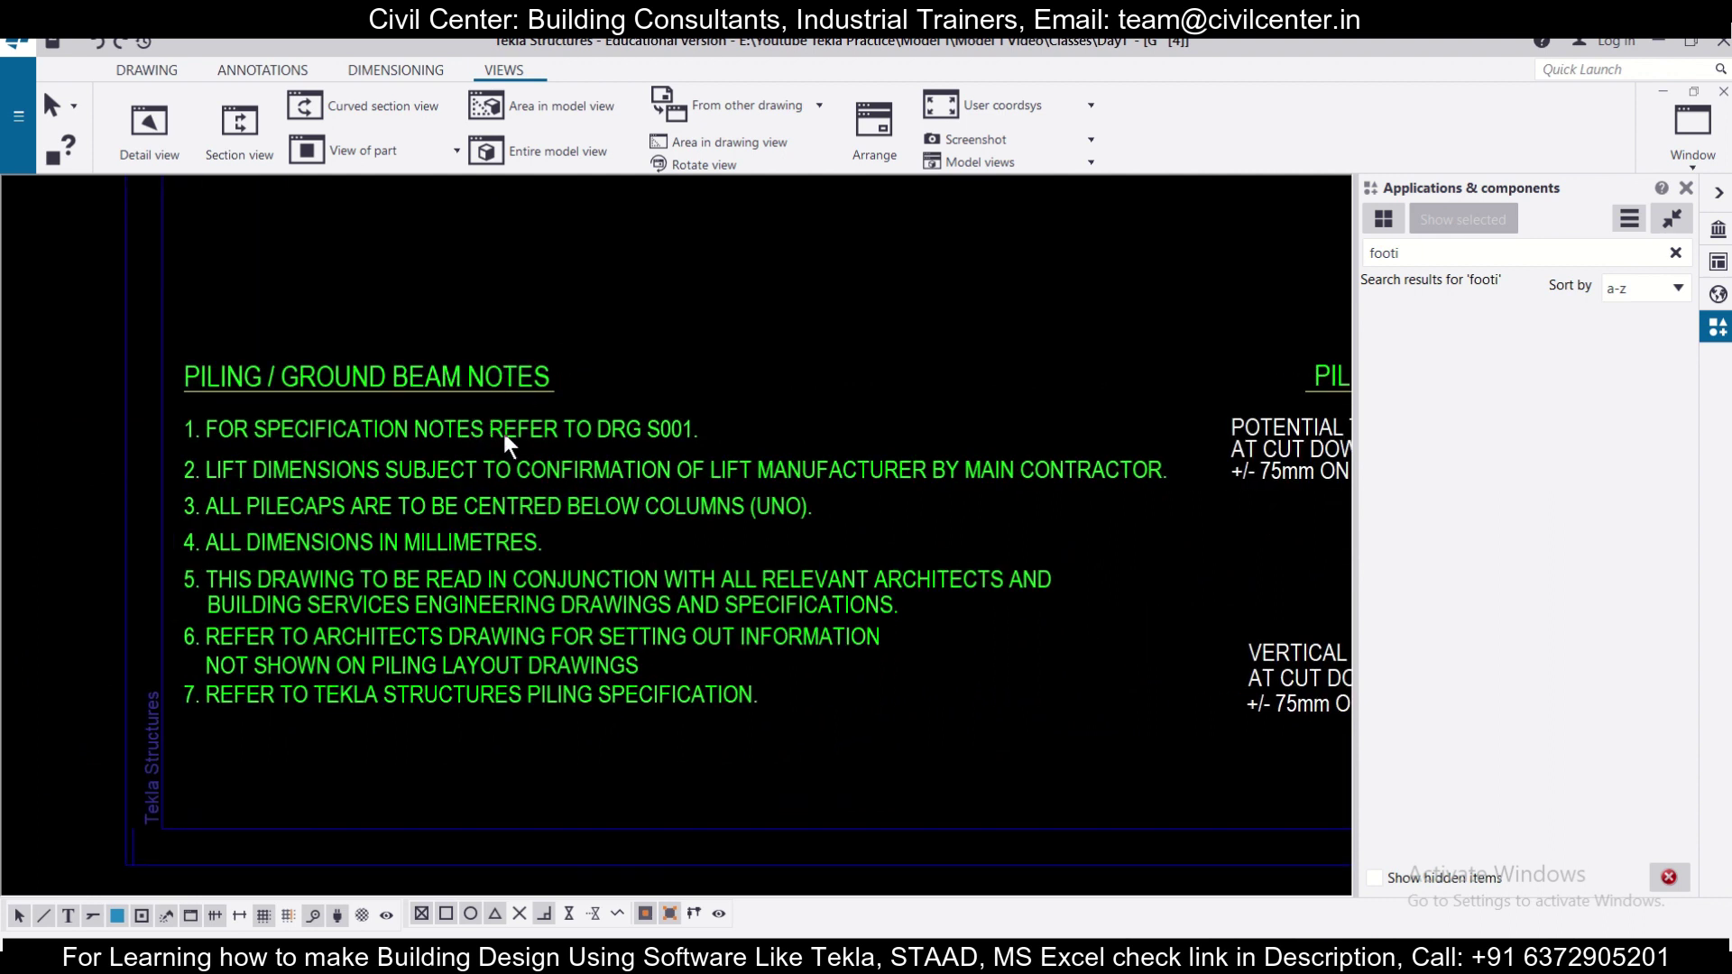
scroll(376, 446, "down", 6)
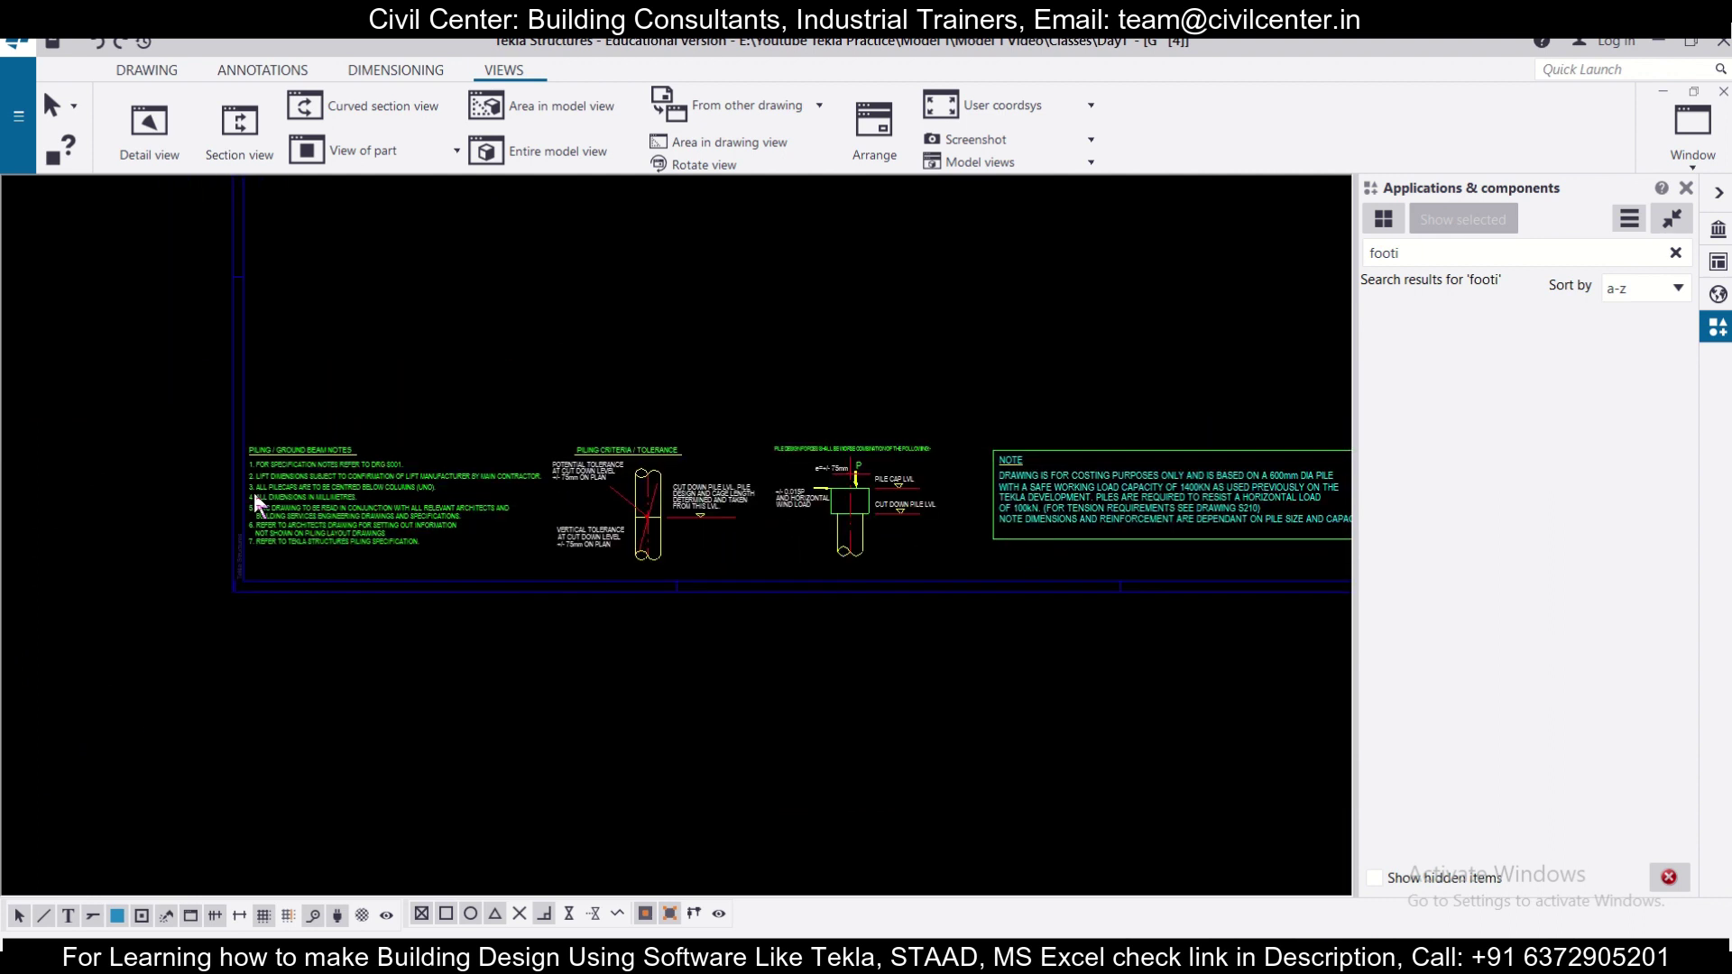
Step: Review the drawing sheet's title block and the reinforced footings in the foundation plan
scroll(252, 493, "down", 3)
scroll(933, 446, "up", 6)
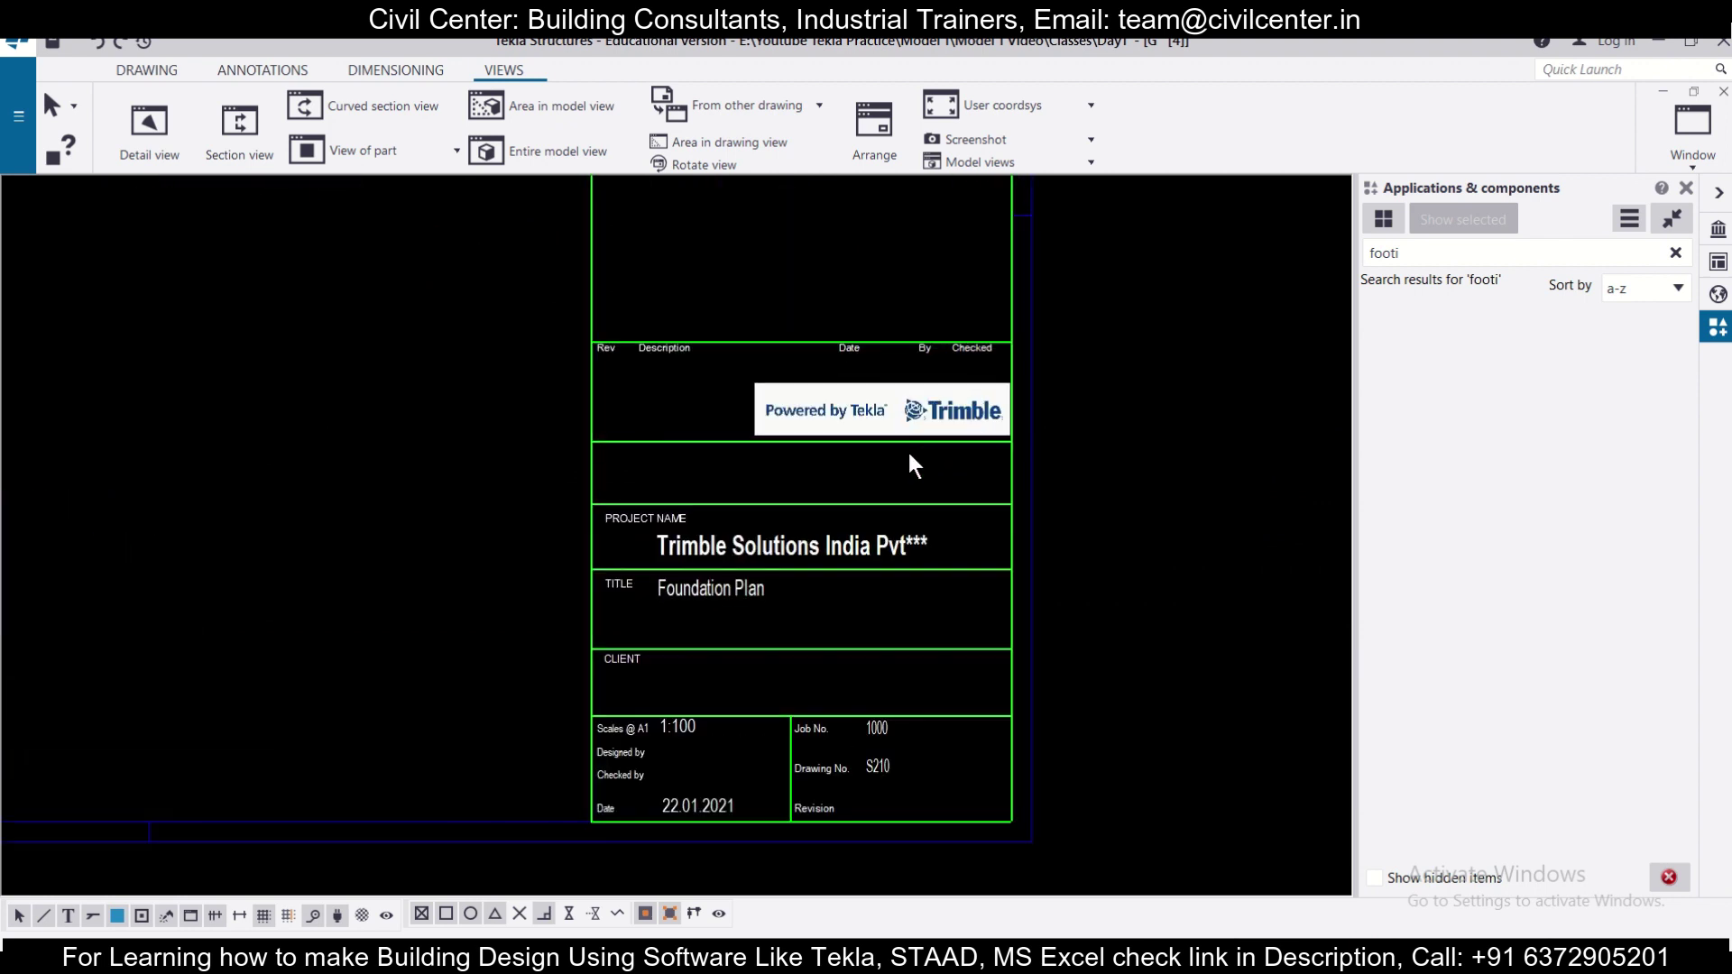
scroll(824, 418, "down", 3)
scroll(534, 309, "up", 2)
scroll(437, 425, "down", 3)
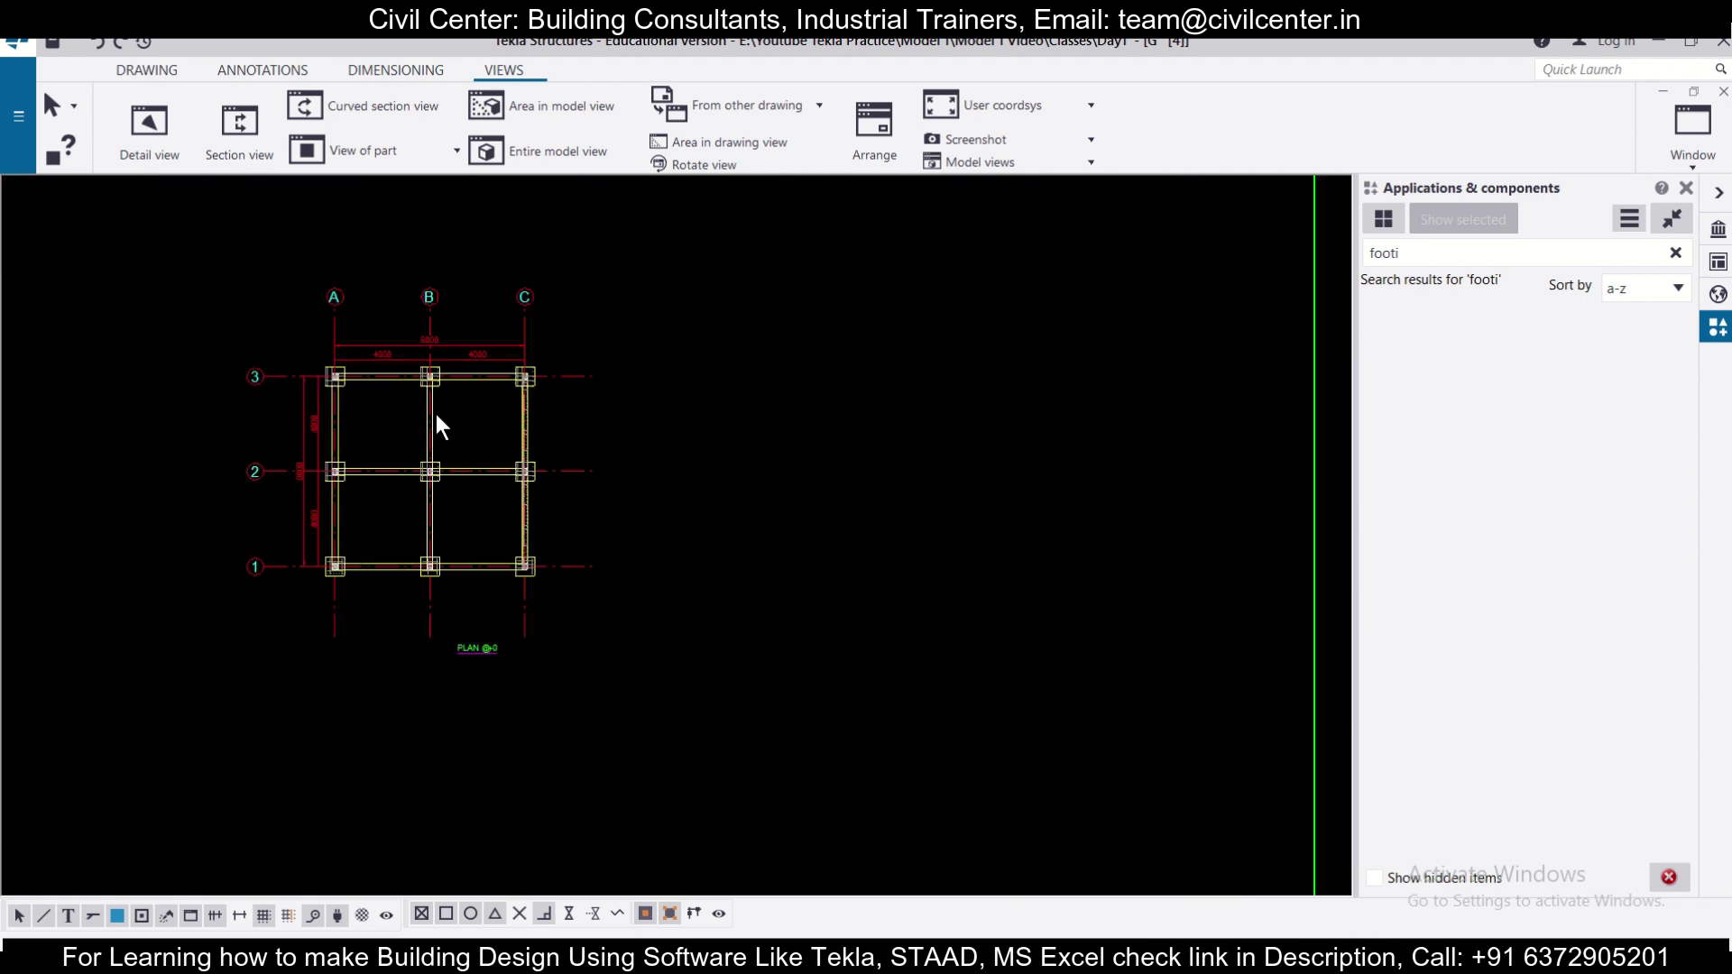
scroll(563, 505, "up", 3)
scroll(563, 507, "up", 1)
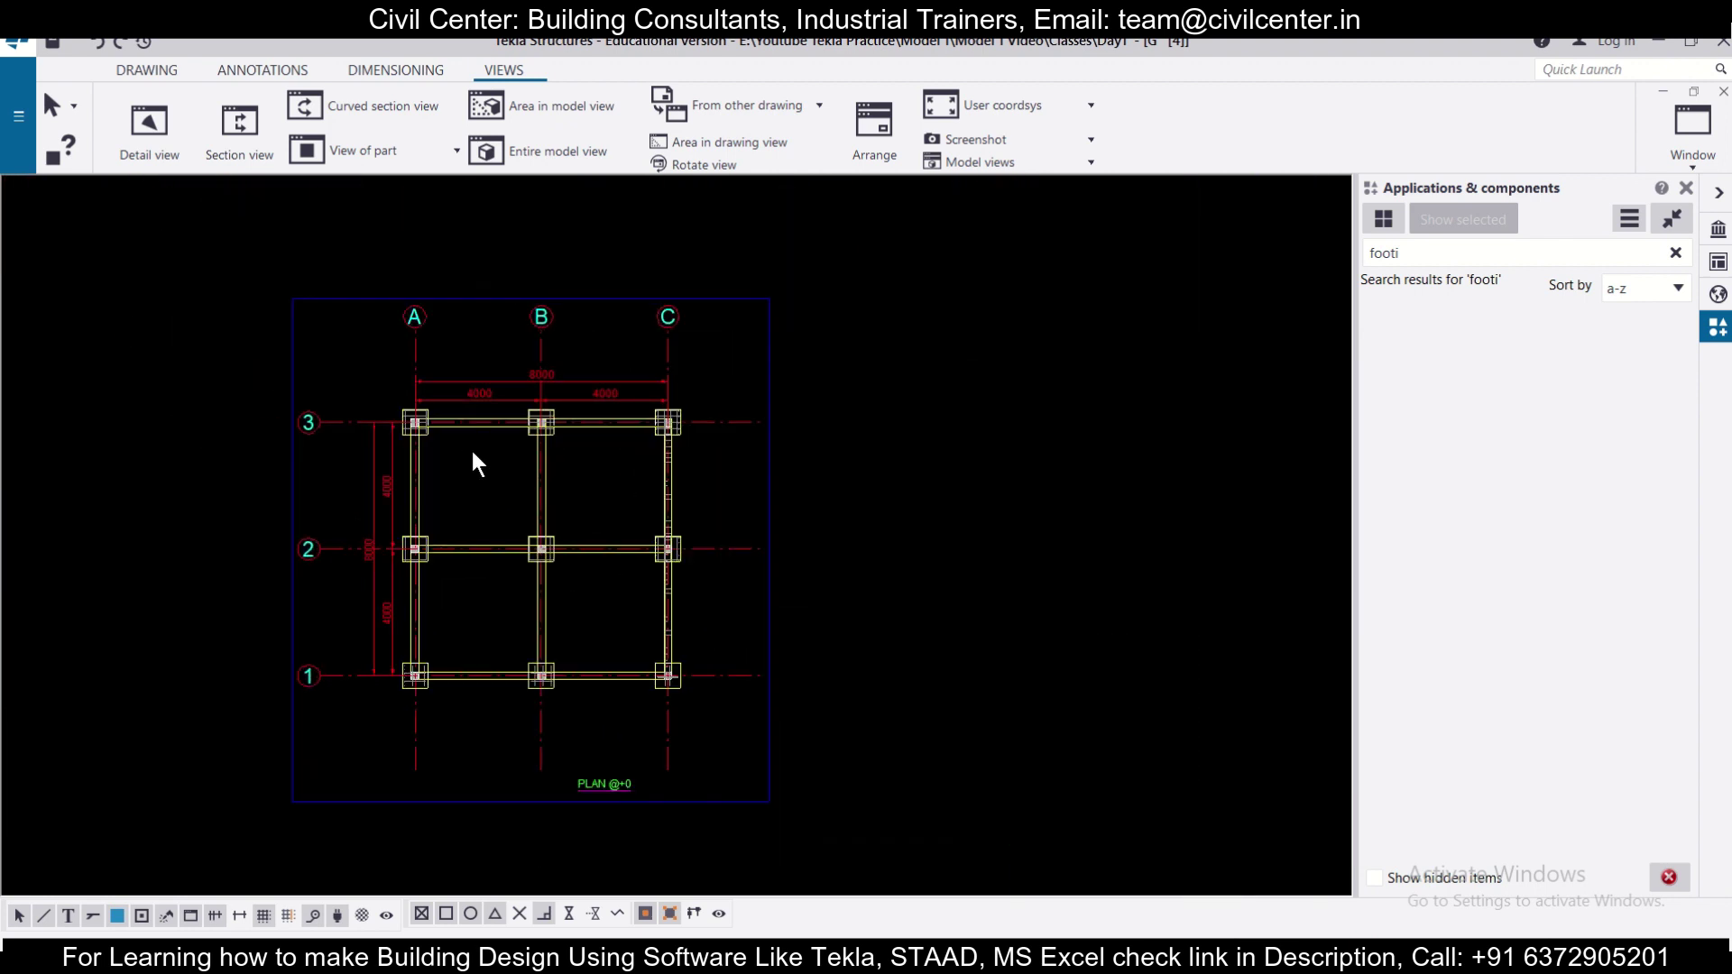
scroll(492, 471, "up", 1)
scroll(708, 580, "up", 3)
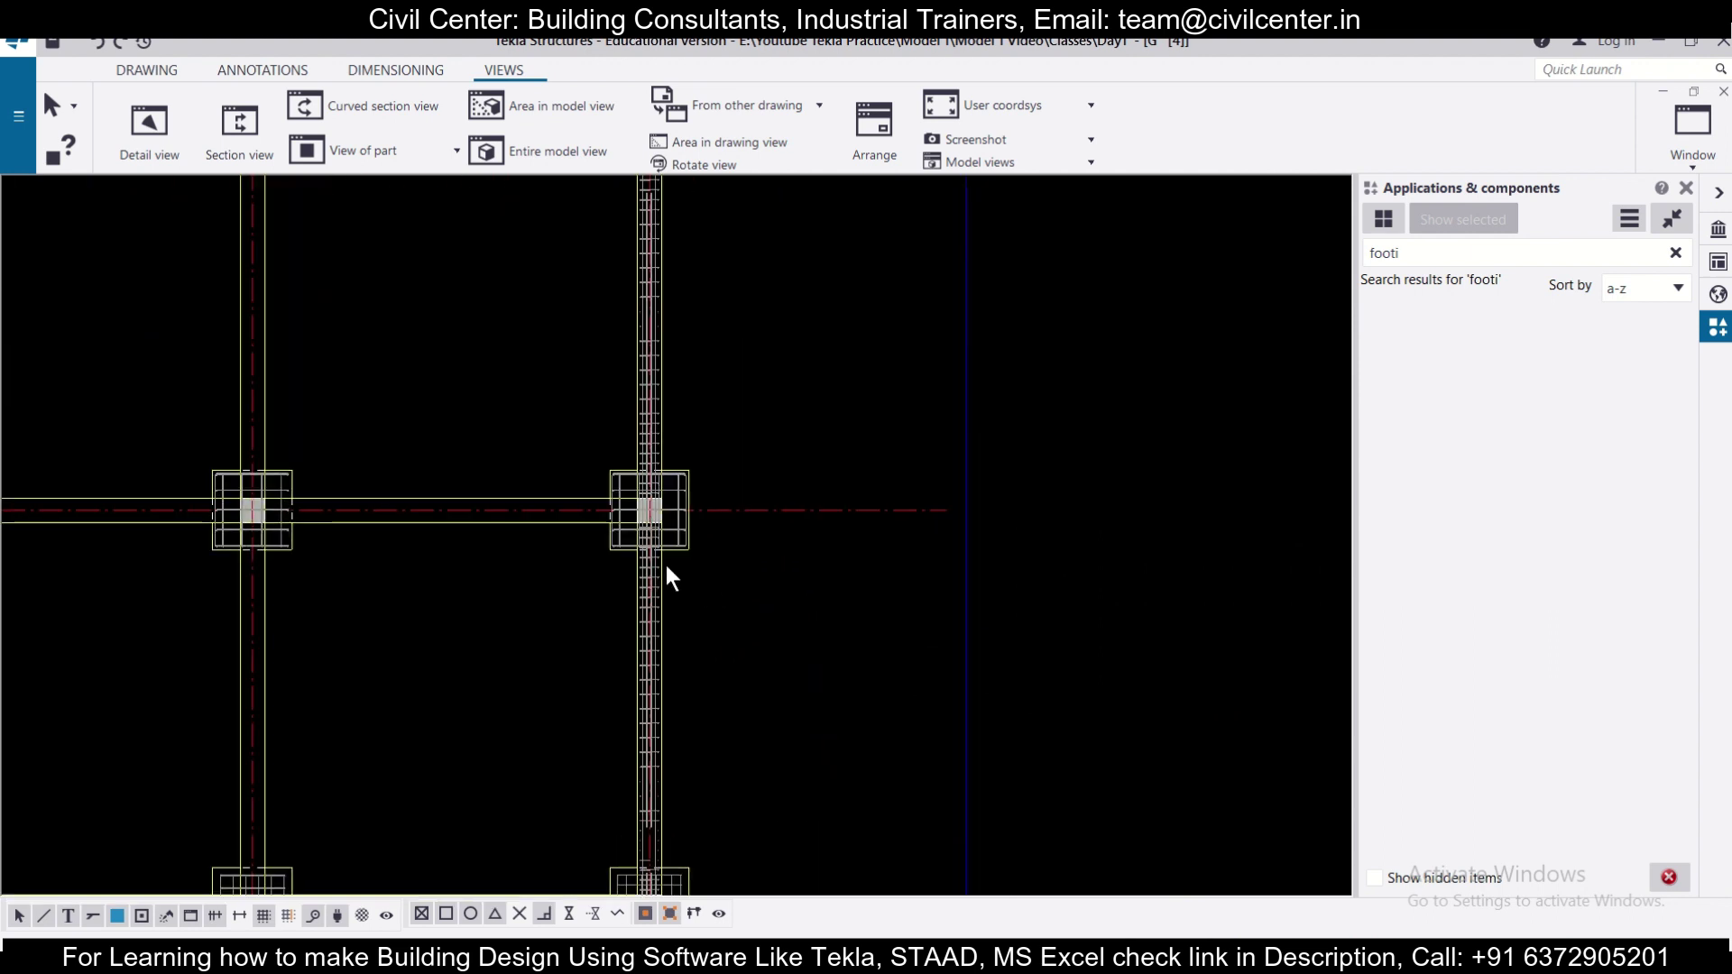
scroll(668, 576, "down", 4)
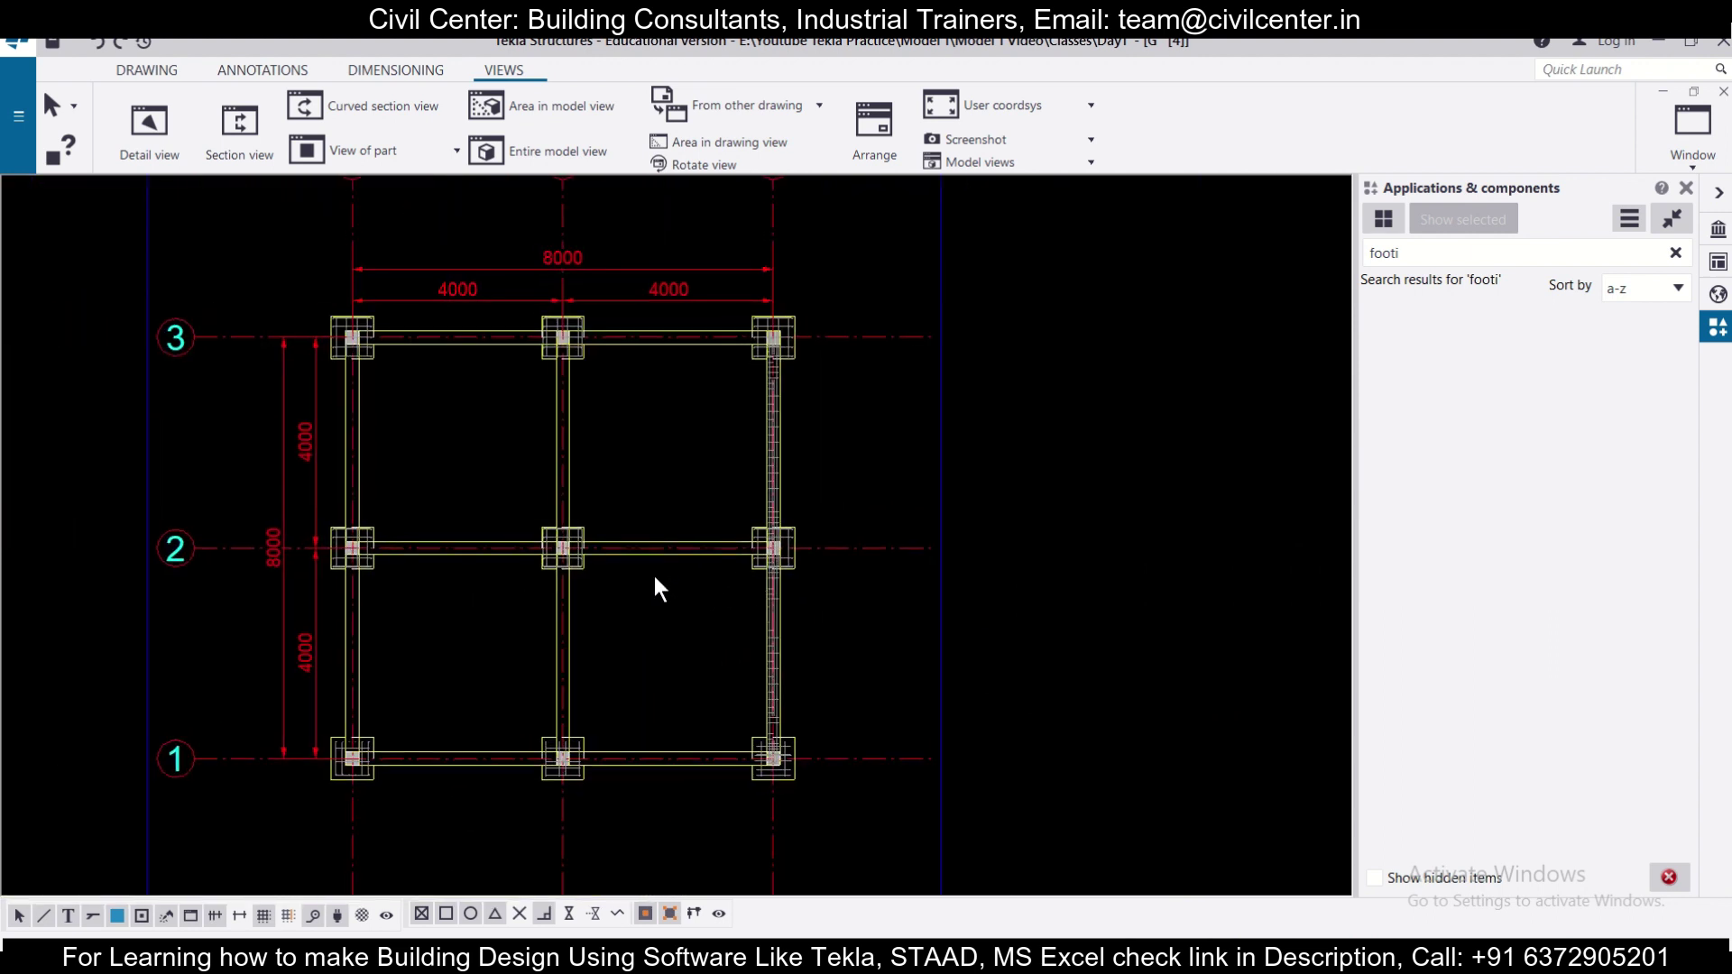
Step: Export the foundation plan drawing S210 as a DXF file in version 2000 format
left_click(17, 128)
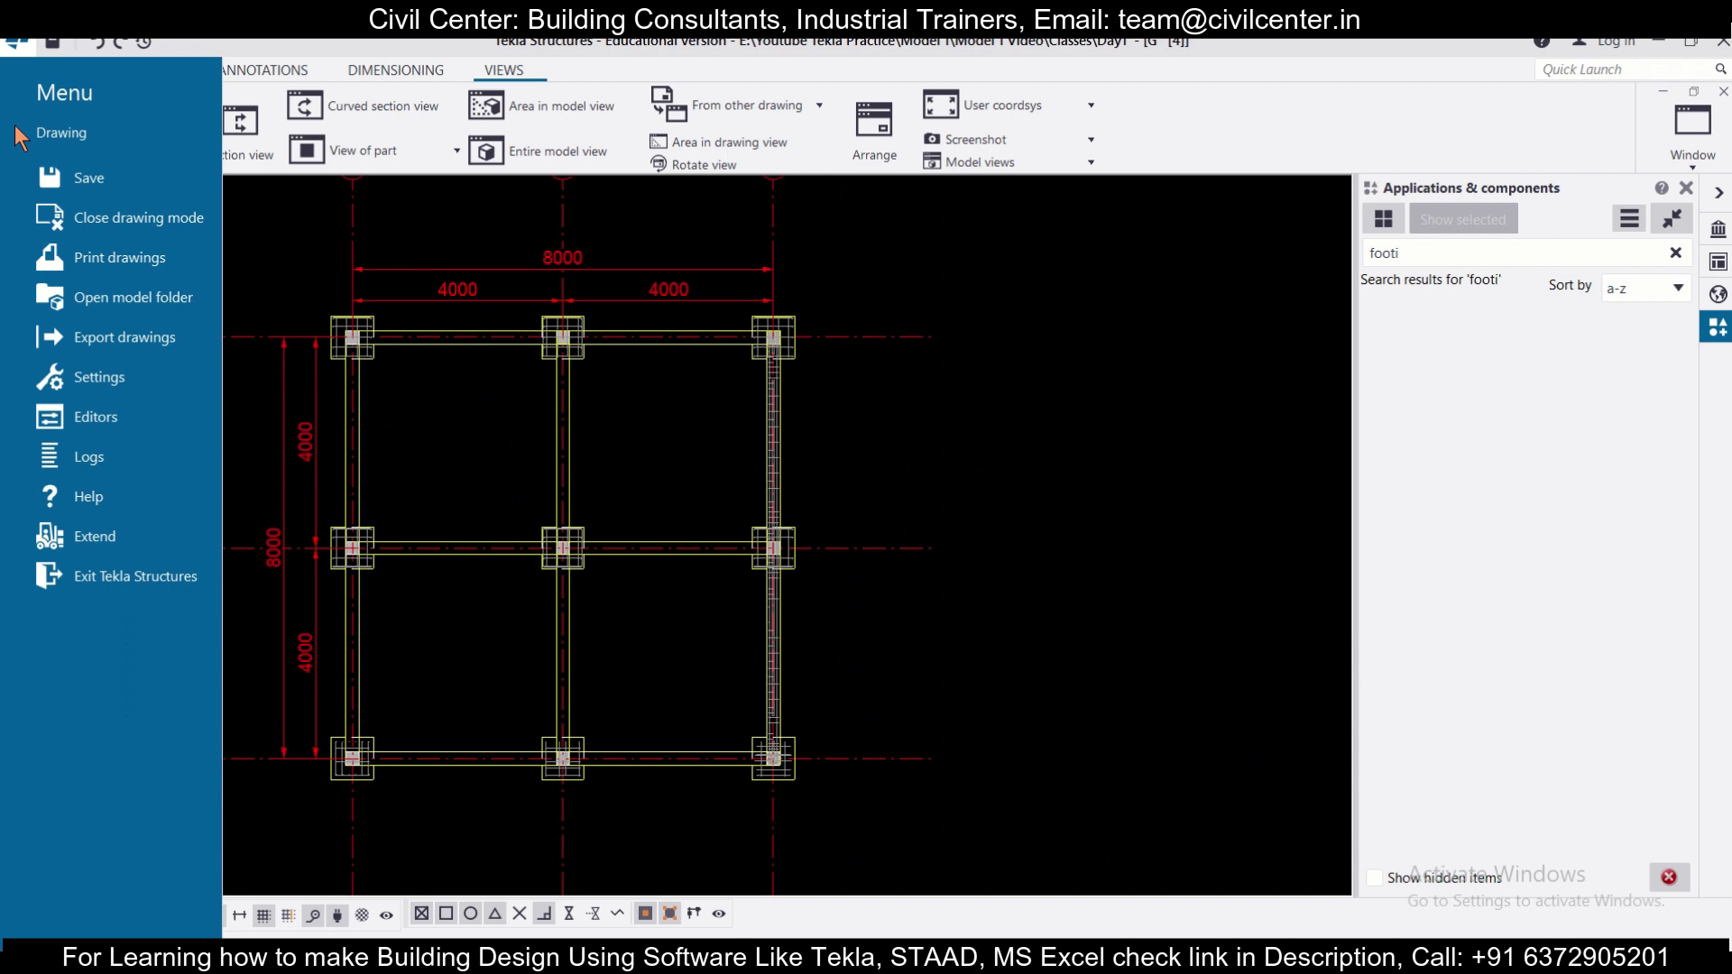
left_click(127, 338)
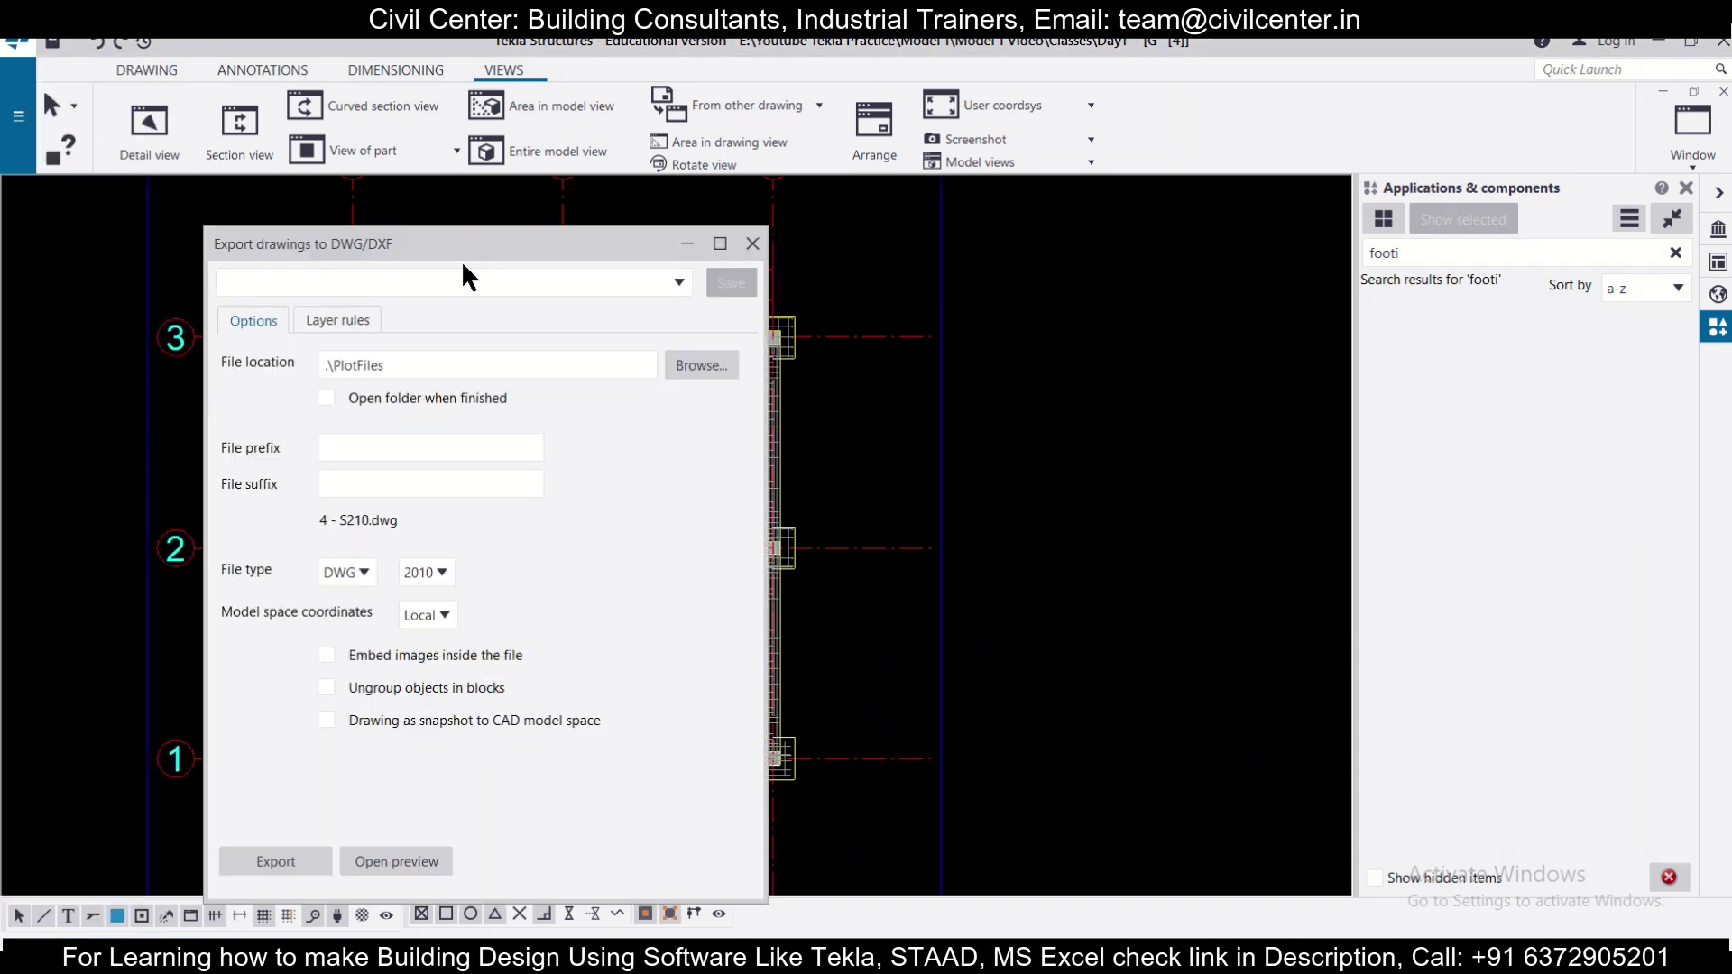
left_click_drag(541, 243, 701, 149)
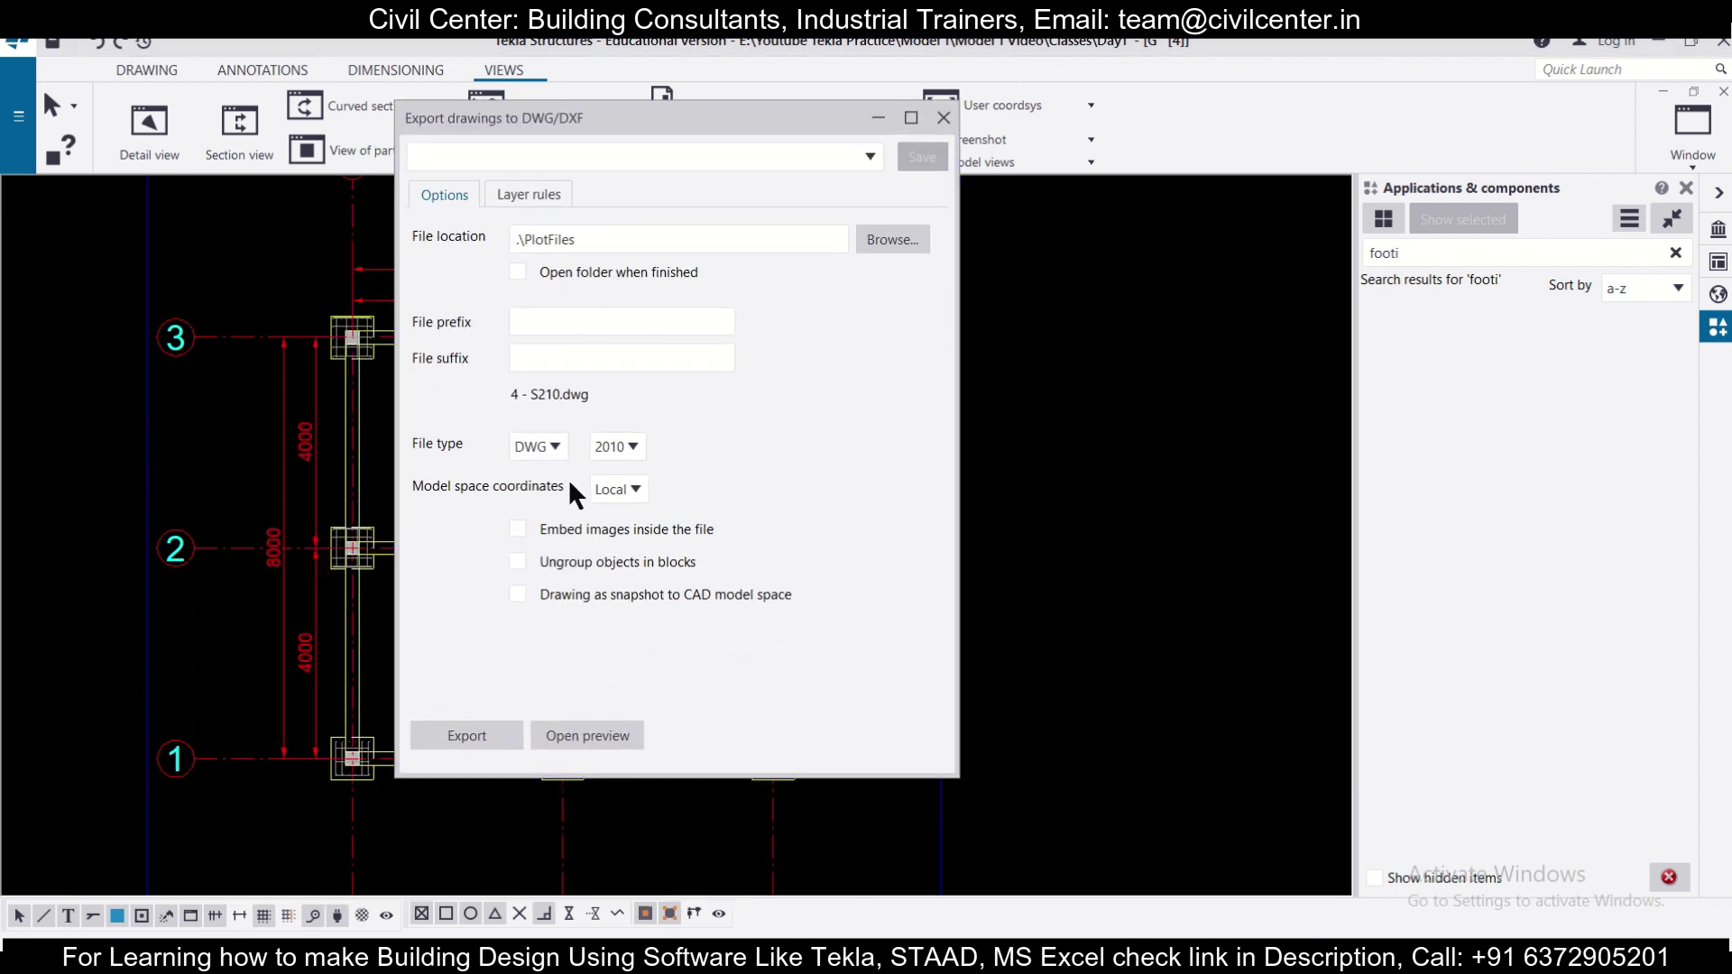
left_click(546, 446)
left_click(546, 494)
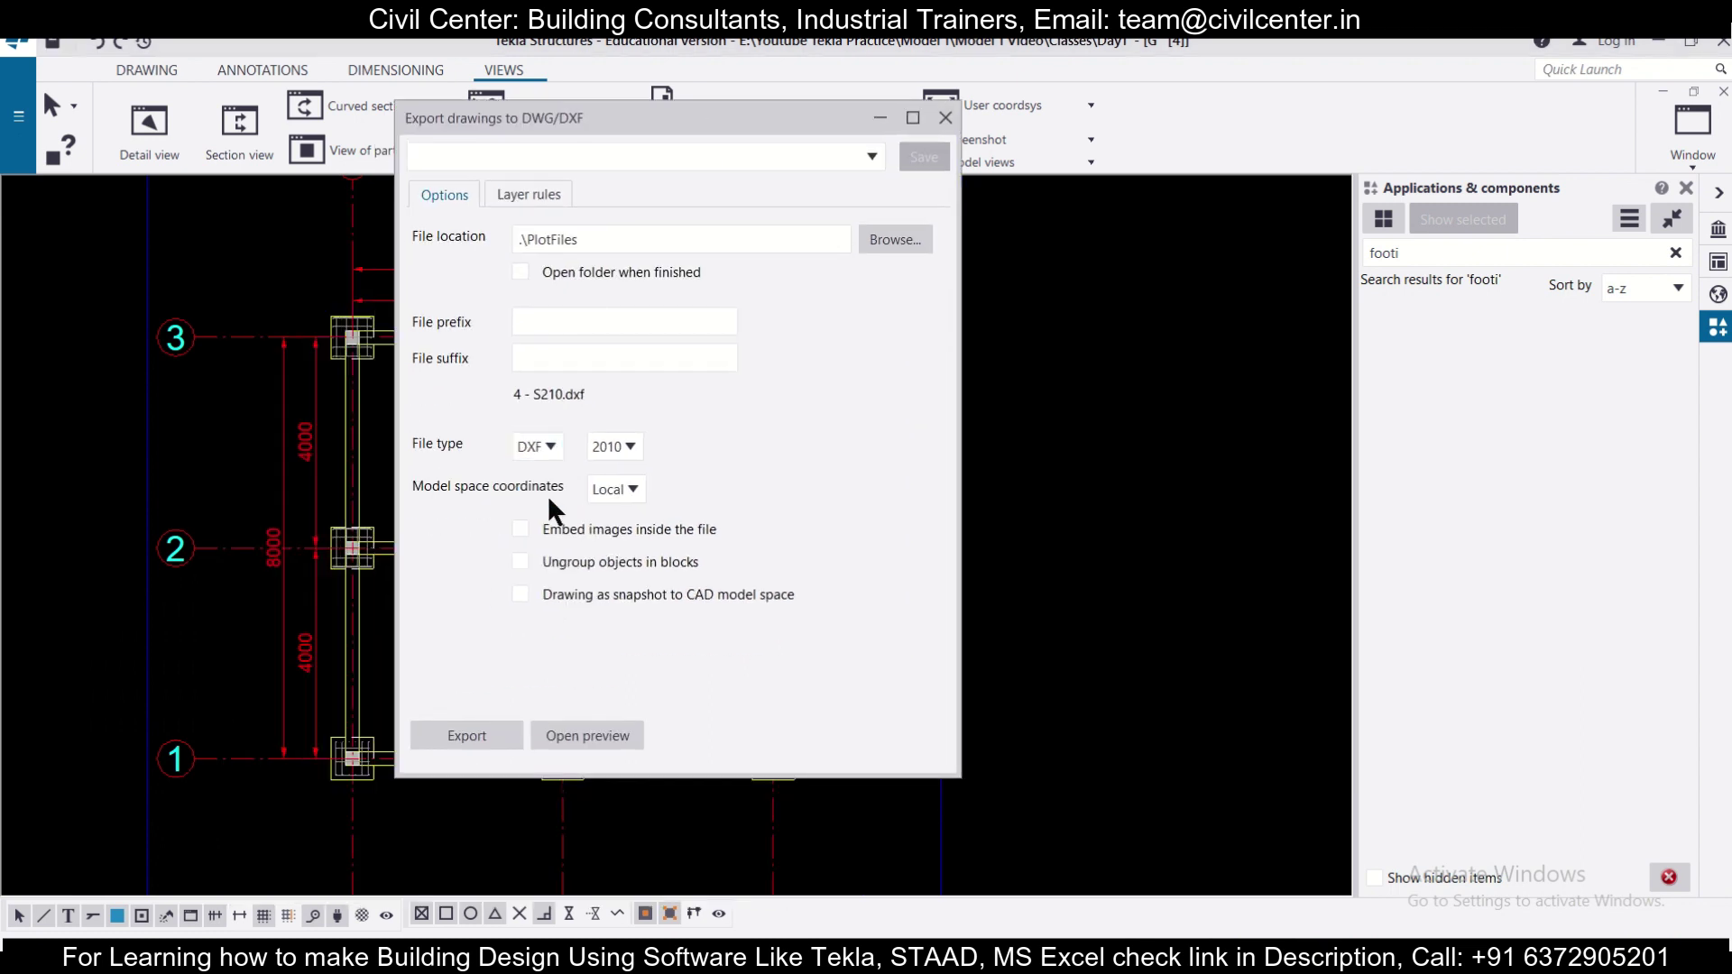
left_click(631, 461)
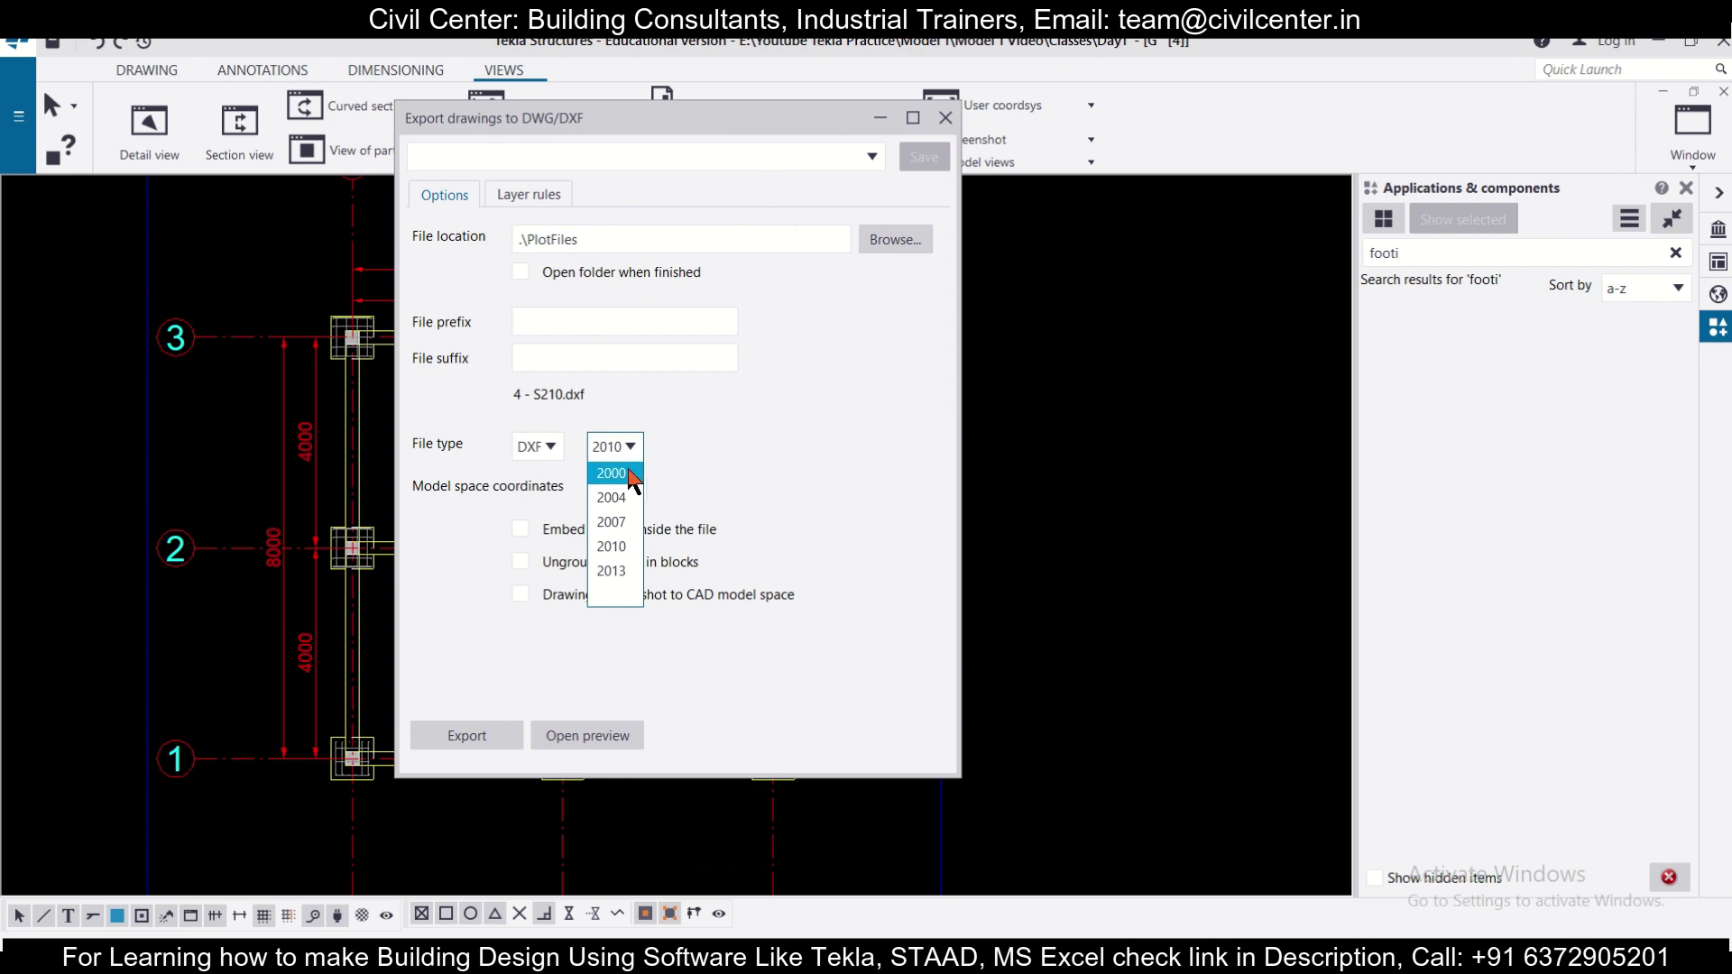
left_click(613, 474)
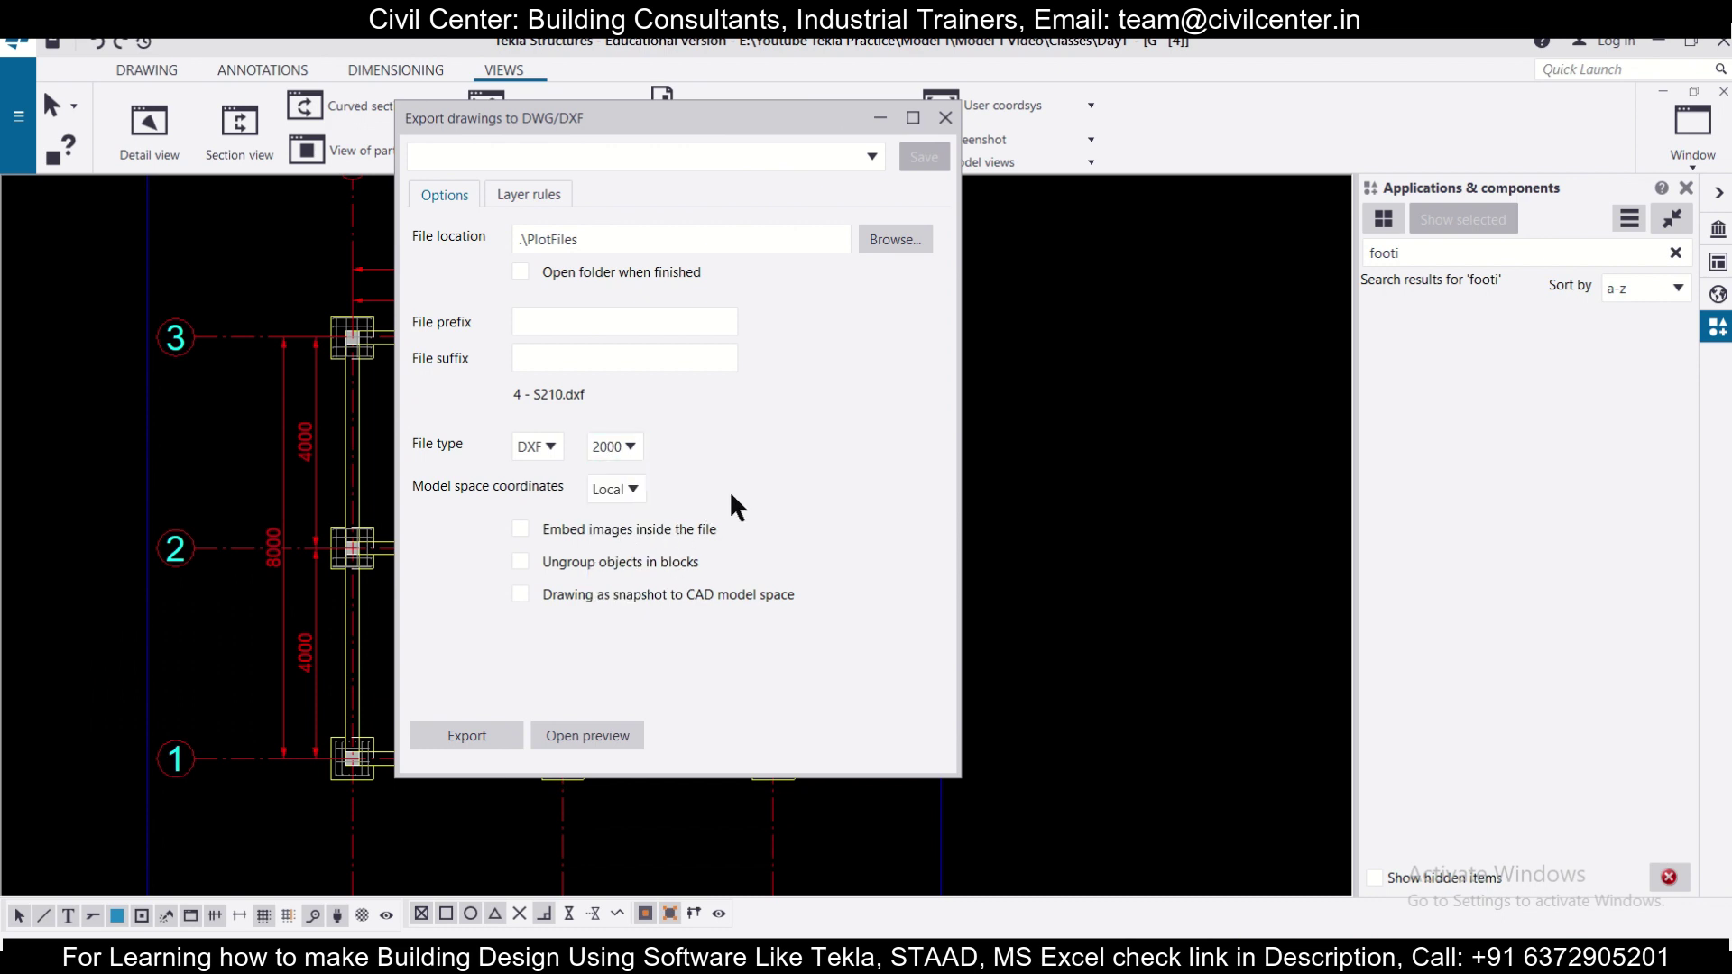
left_click(492, 738)
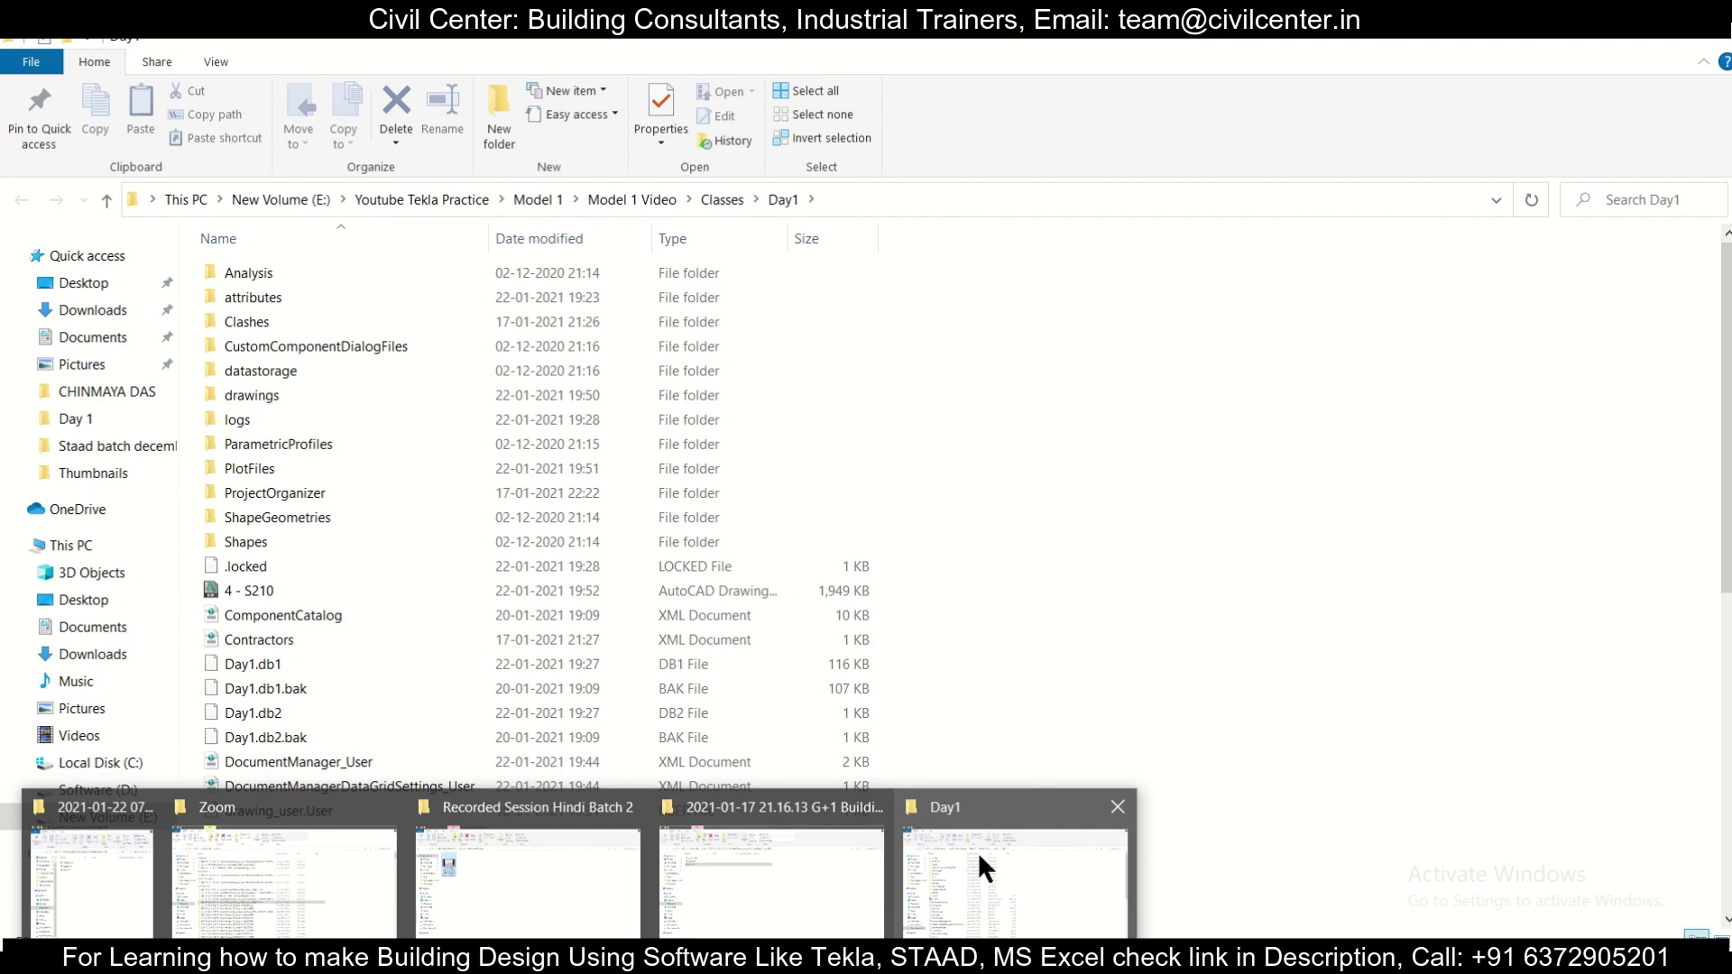
Step: Switch to the Day1 model folder and open the exported 4 - S210 file in AutoCAD
left_click(978, 851)
left_click(553, 589)
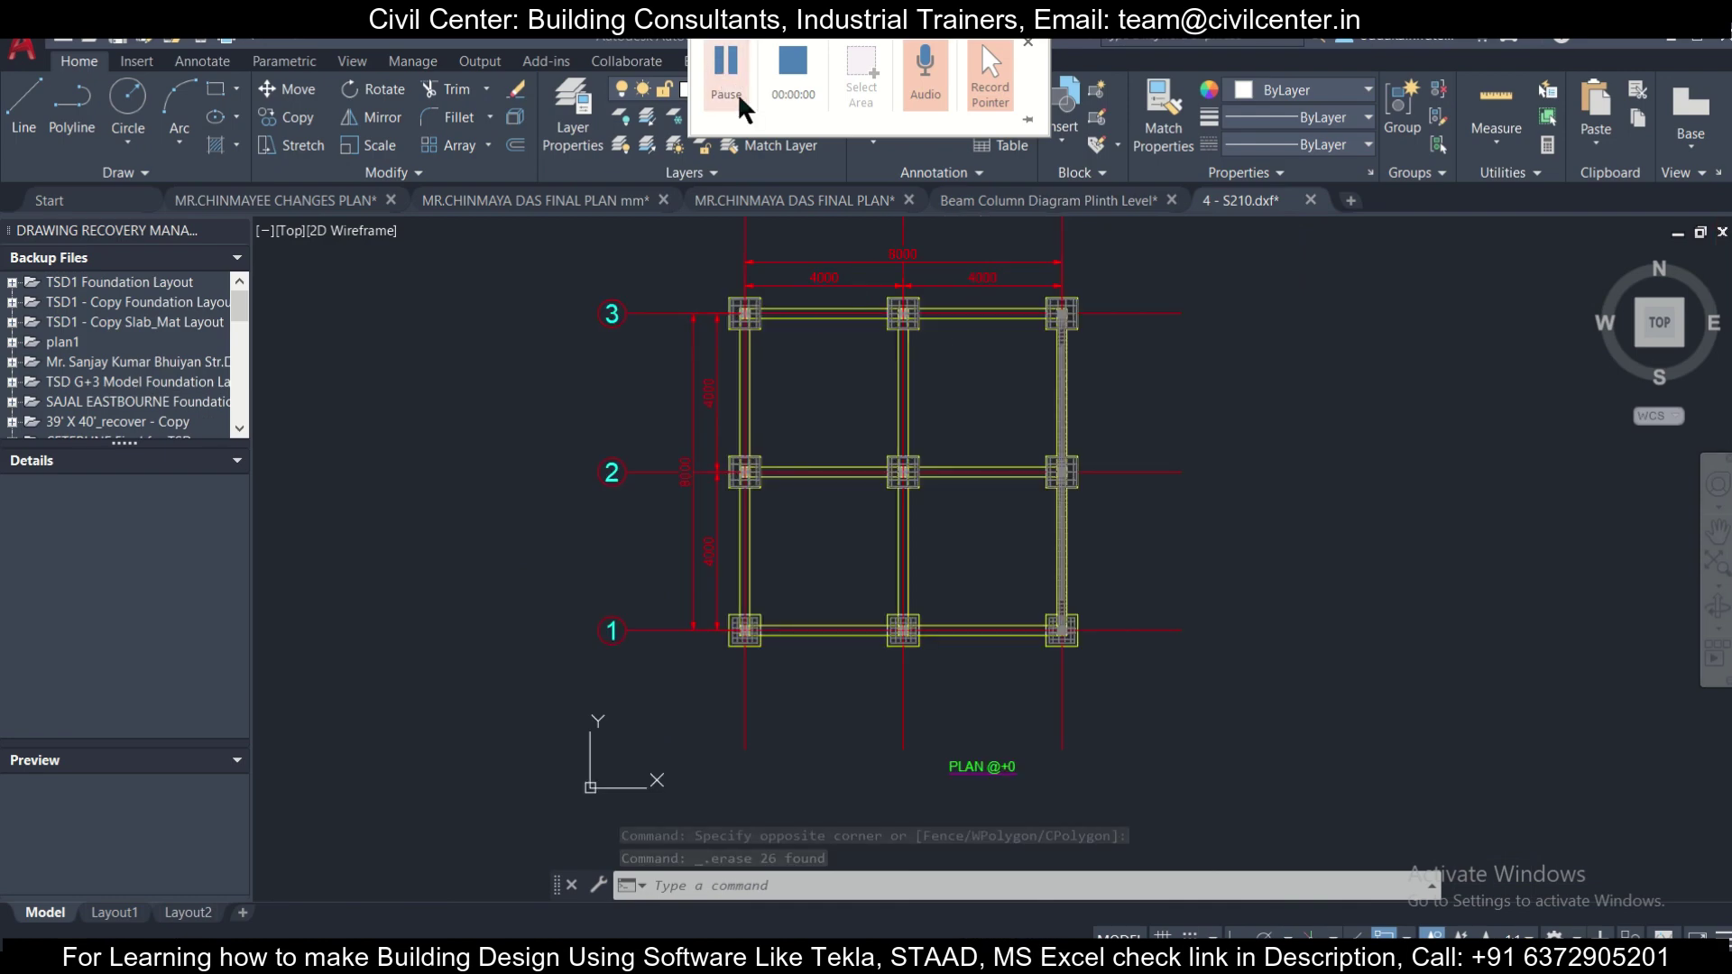
Step: Dimension the straight length of the uppermost reinforcement bar in the footing at grid C-3, placing the dimension line above the footing
scroll(830, 409, "up", 4)
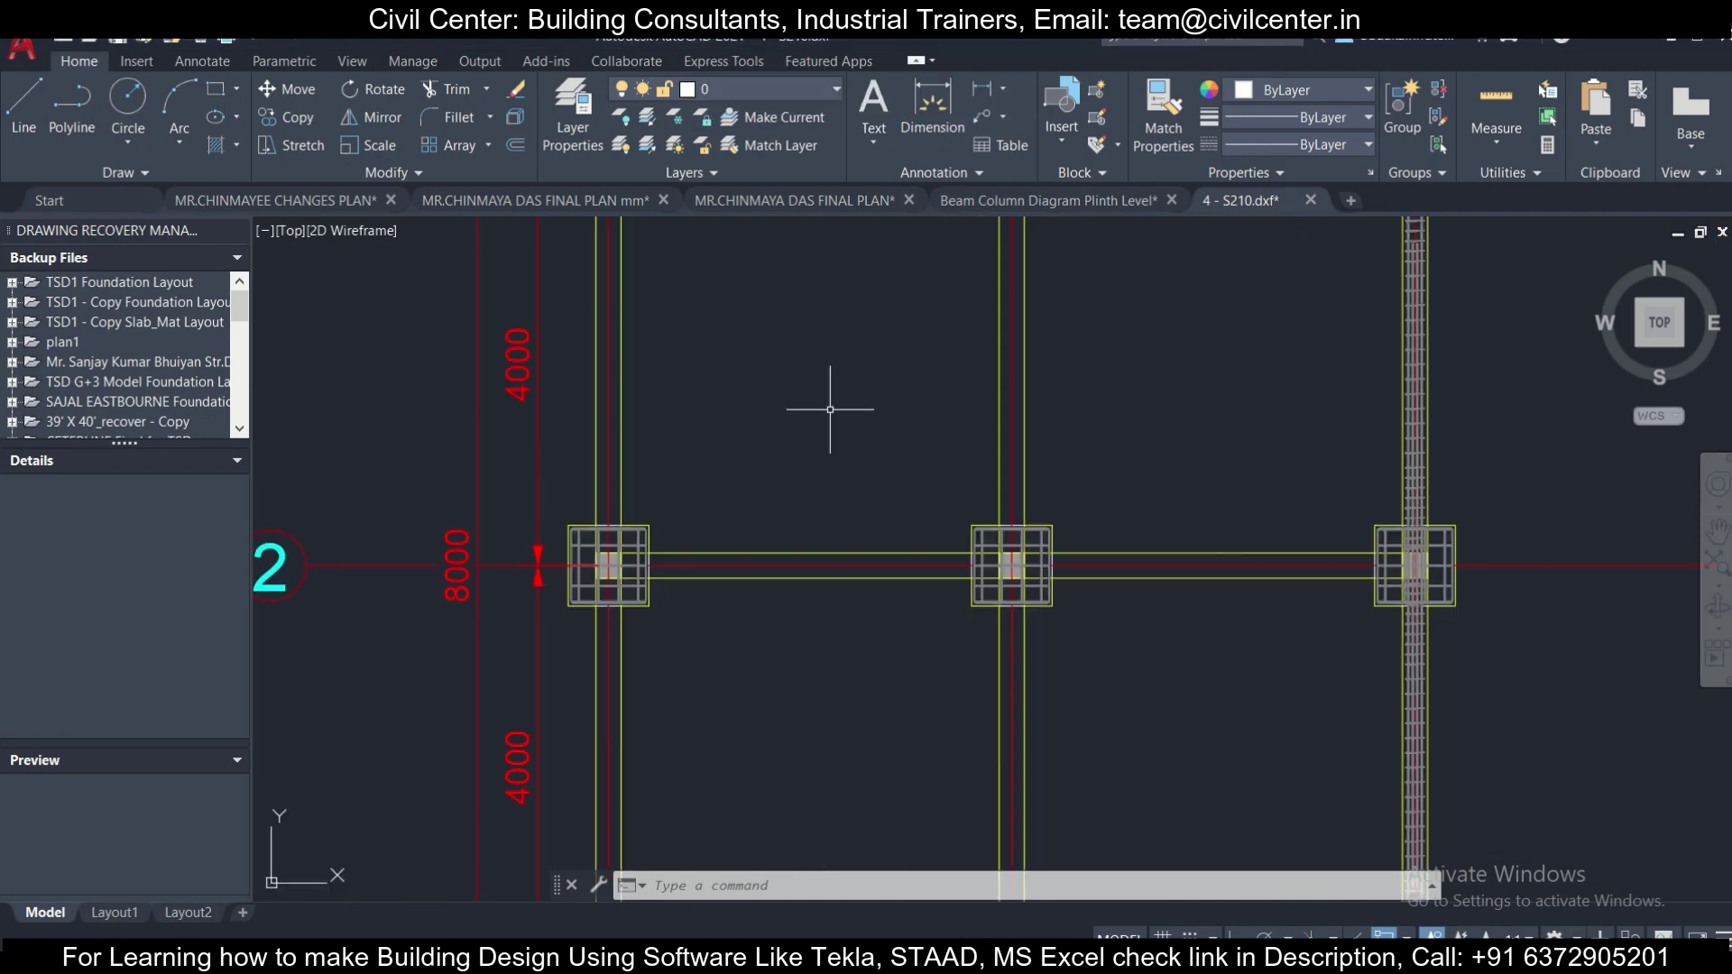
scroll(835, 367, "down", 5)
scroll(1013, 349, "up", 8)
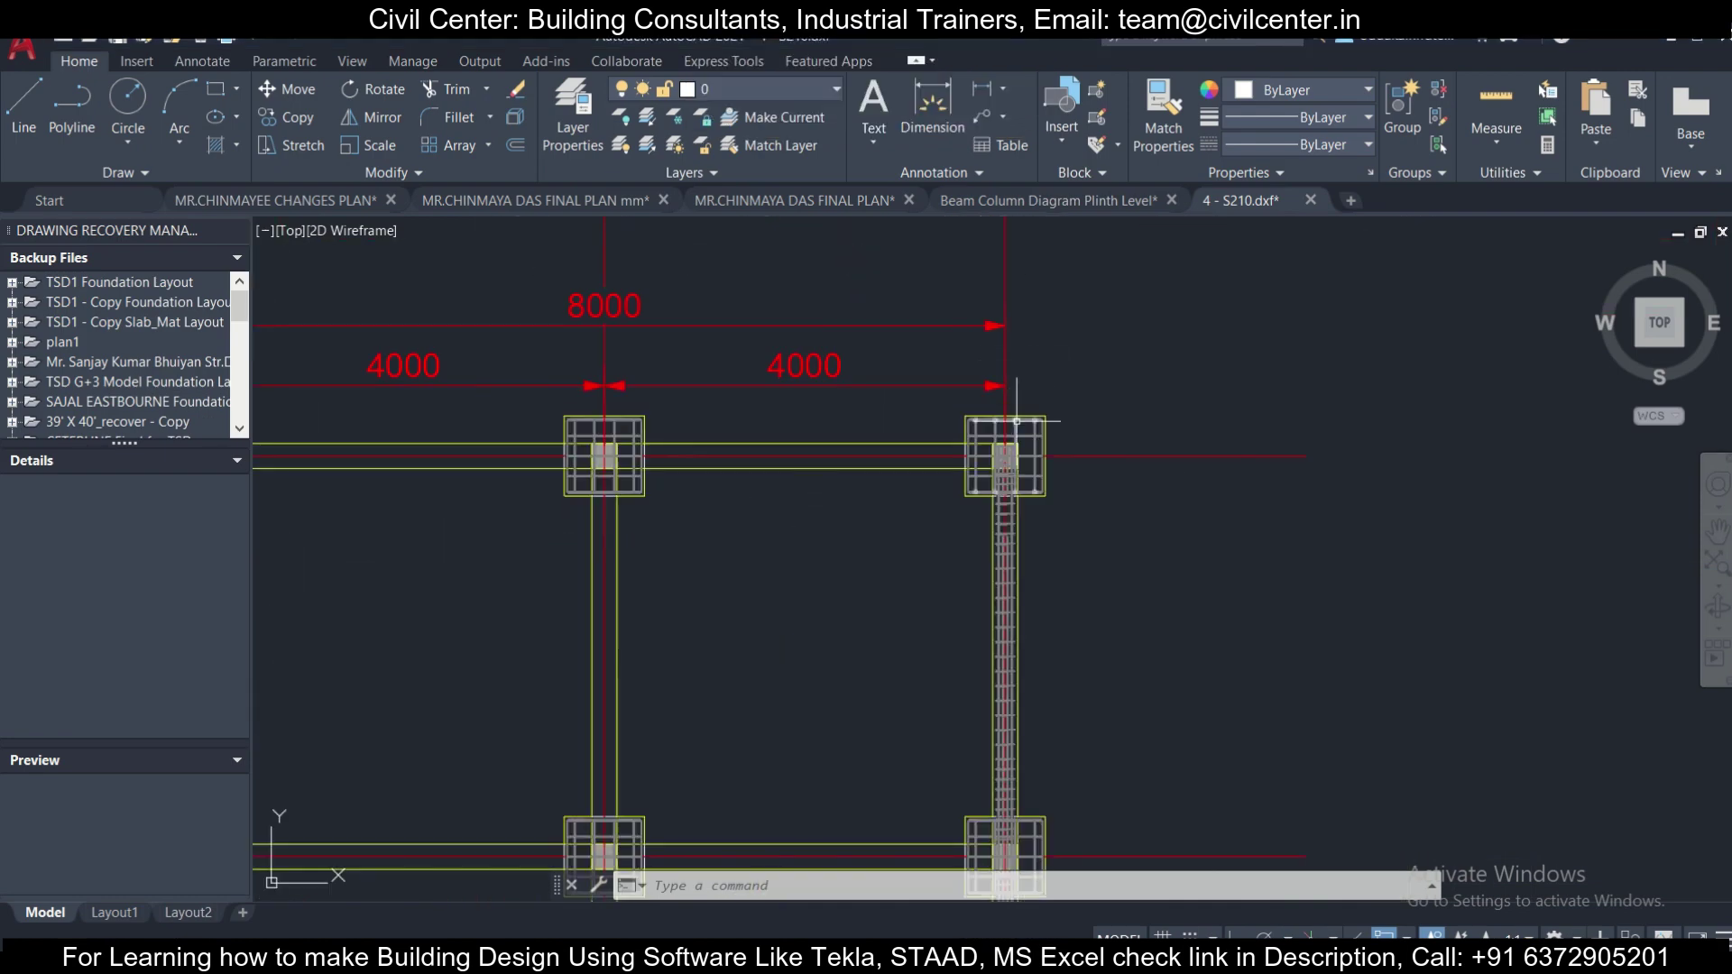
scroll(1086, 426, "up", 4)
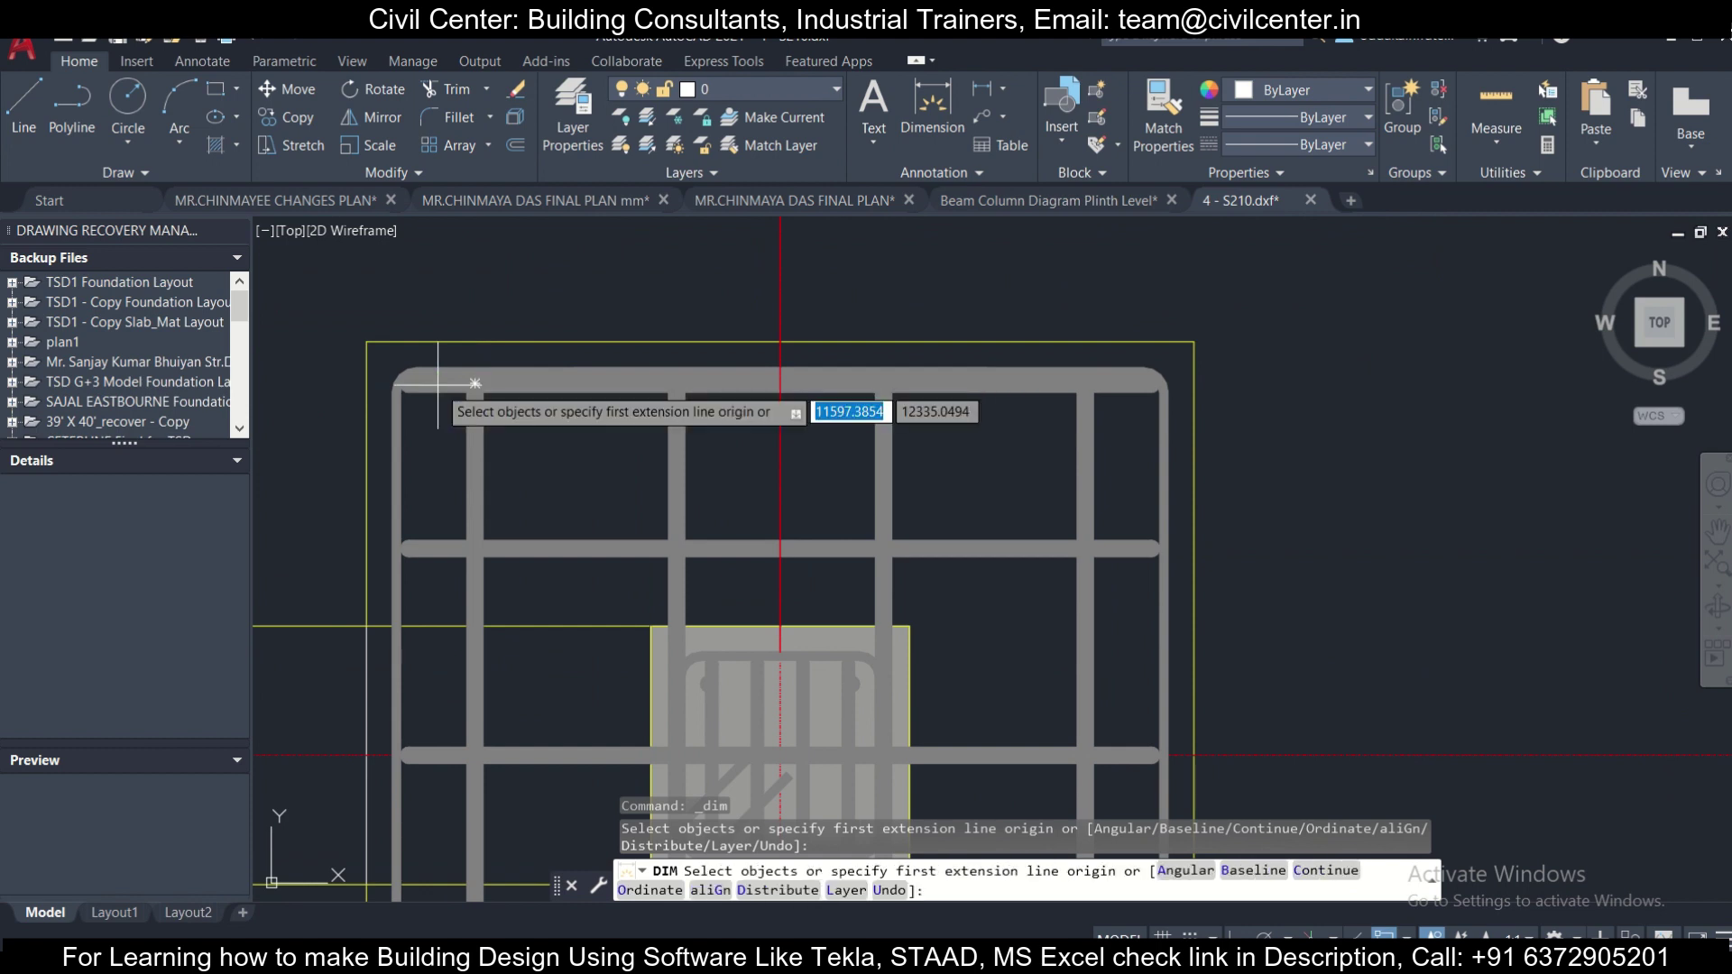
left_click(409, 384)
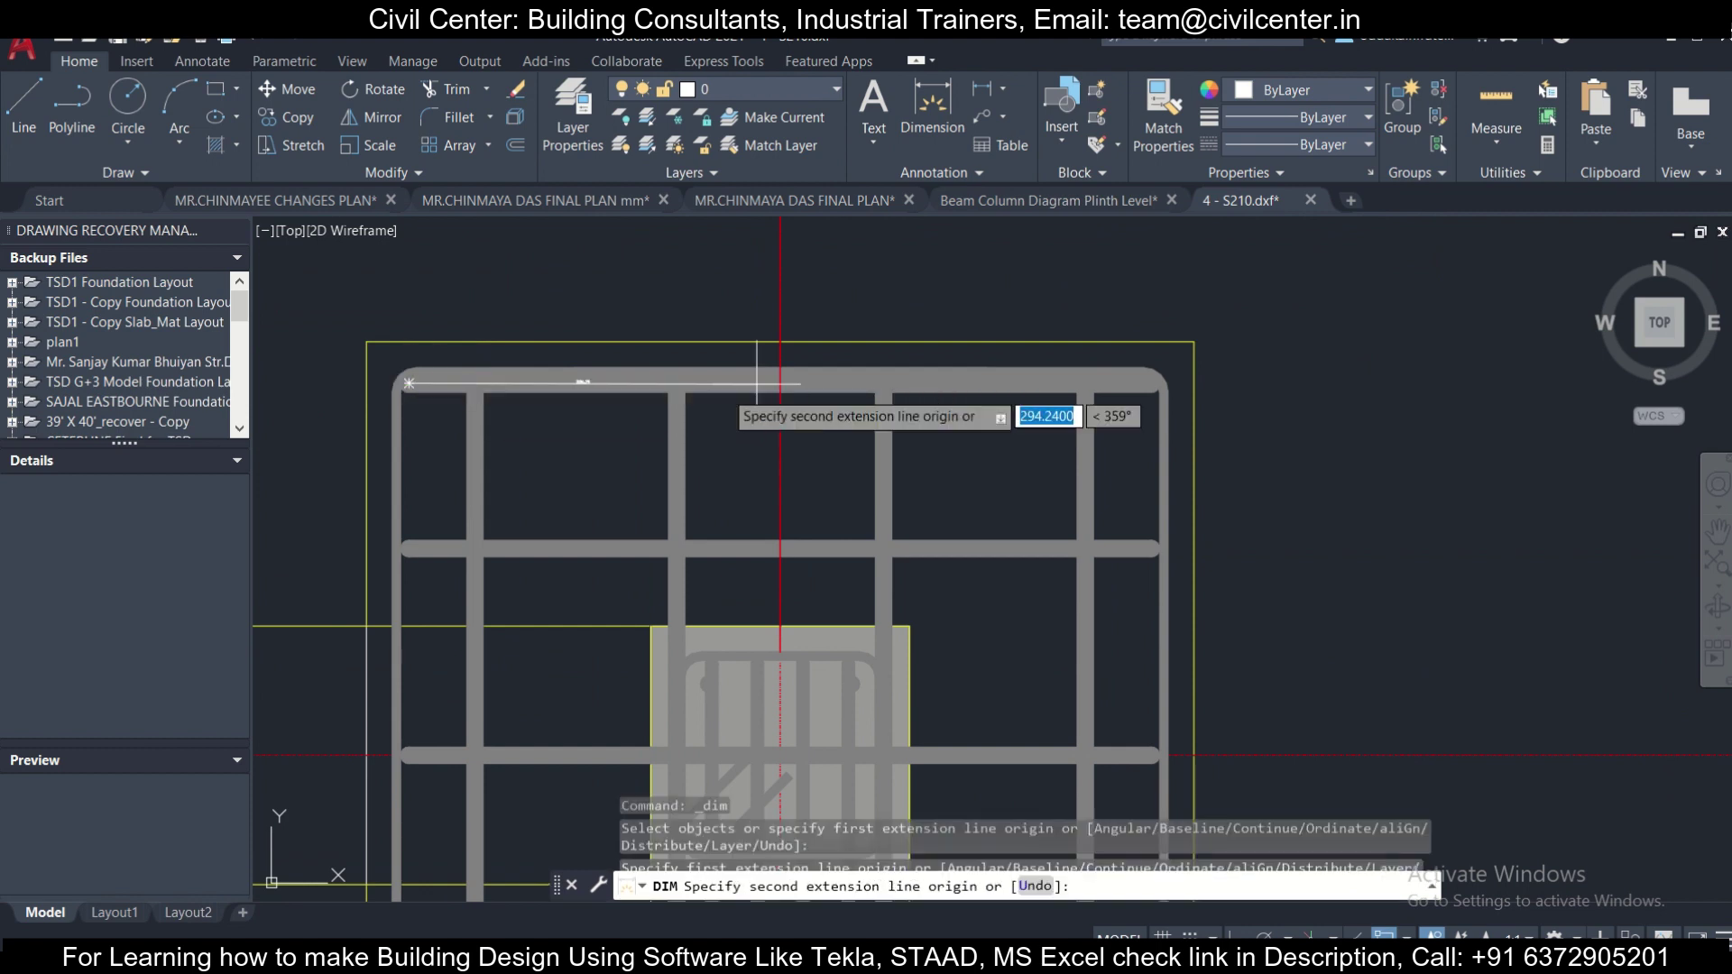
left_click(1151, 383)
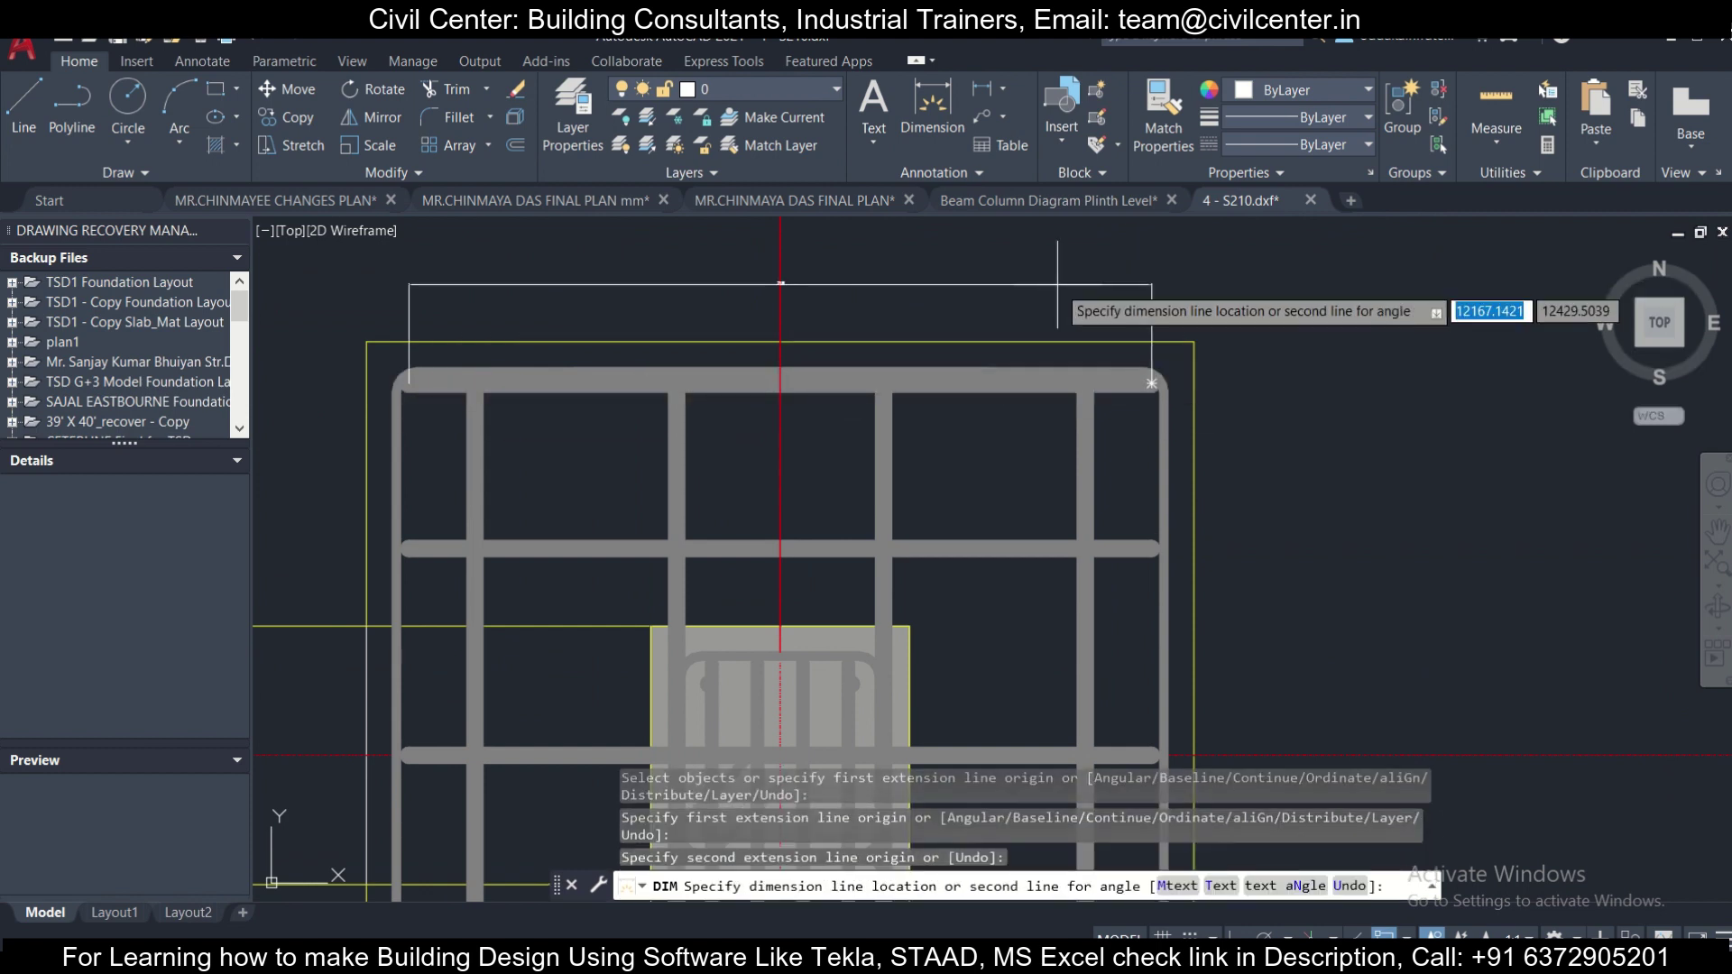
left_click(780, 284)
scroll(735, 271, "up", 3)
scroll(863, 345, "down", 3)
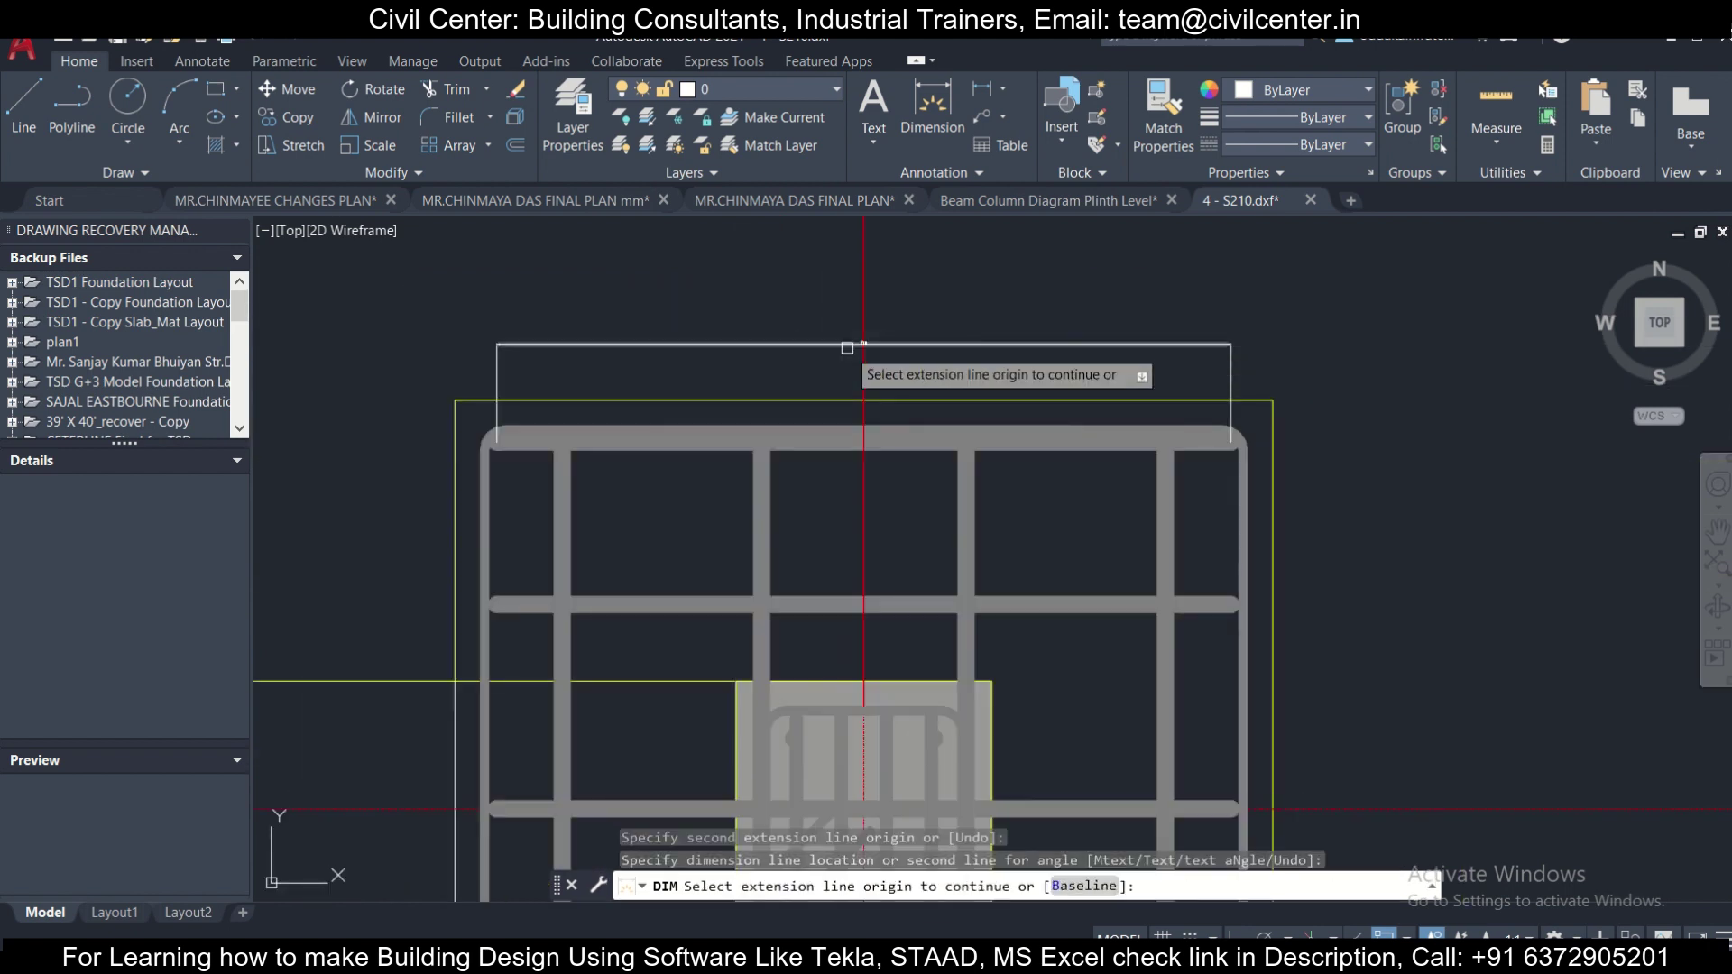
key("Escape")
Step: Examine the imported foundation plan's grid layout and the reinforcement in the footing at grid A-3
scroll(851, 348, "up", 2)
scroll(794, 253, "down", 5)
scroll(902, 379, "up", 3)
scroll(756, 455, "down", 3)
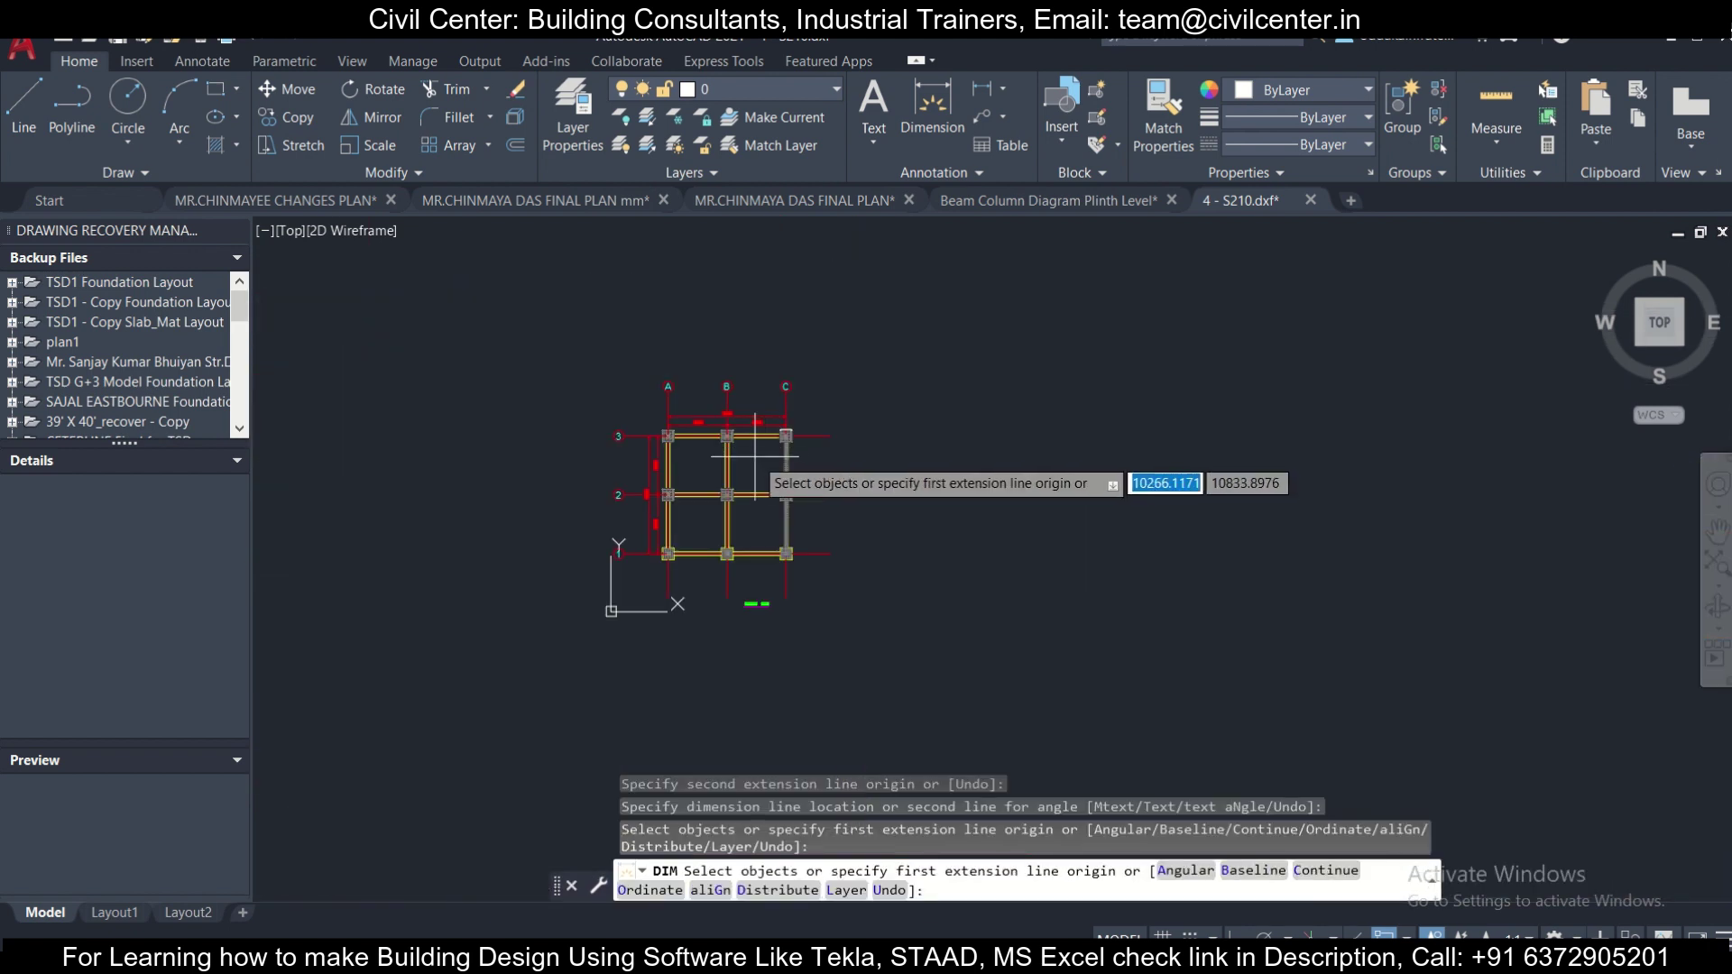
scroll(756, 456, "up", 5)
middle_click_drag(703, 442, 803, 354)
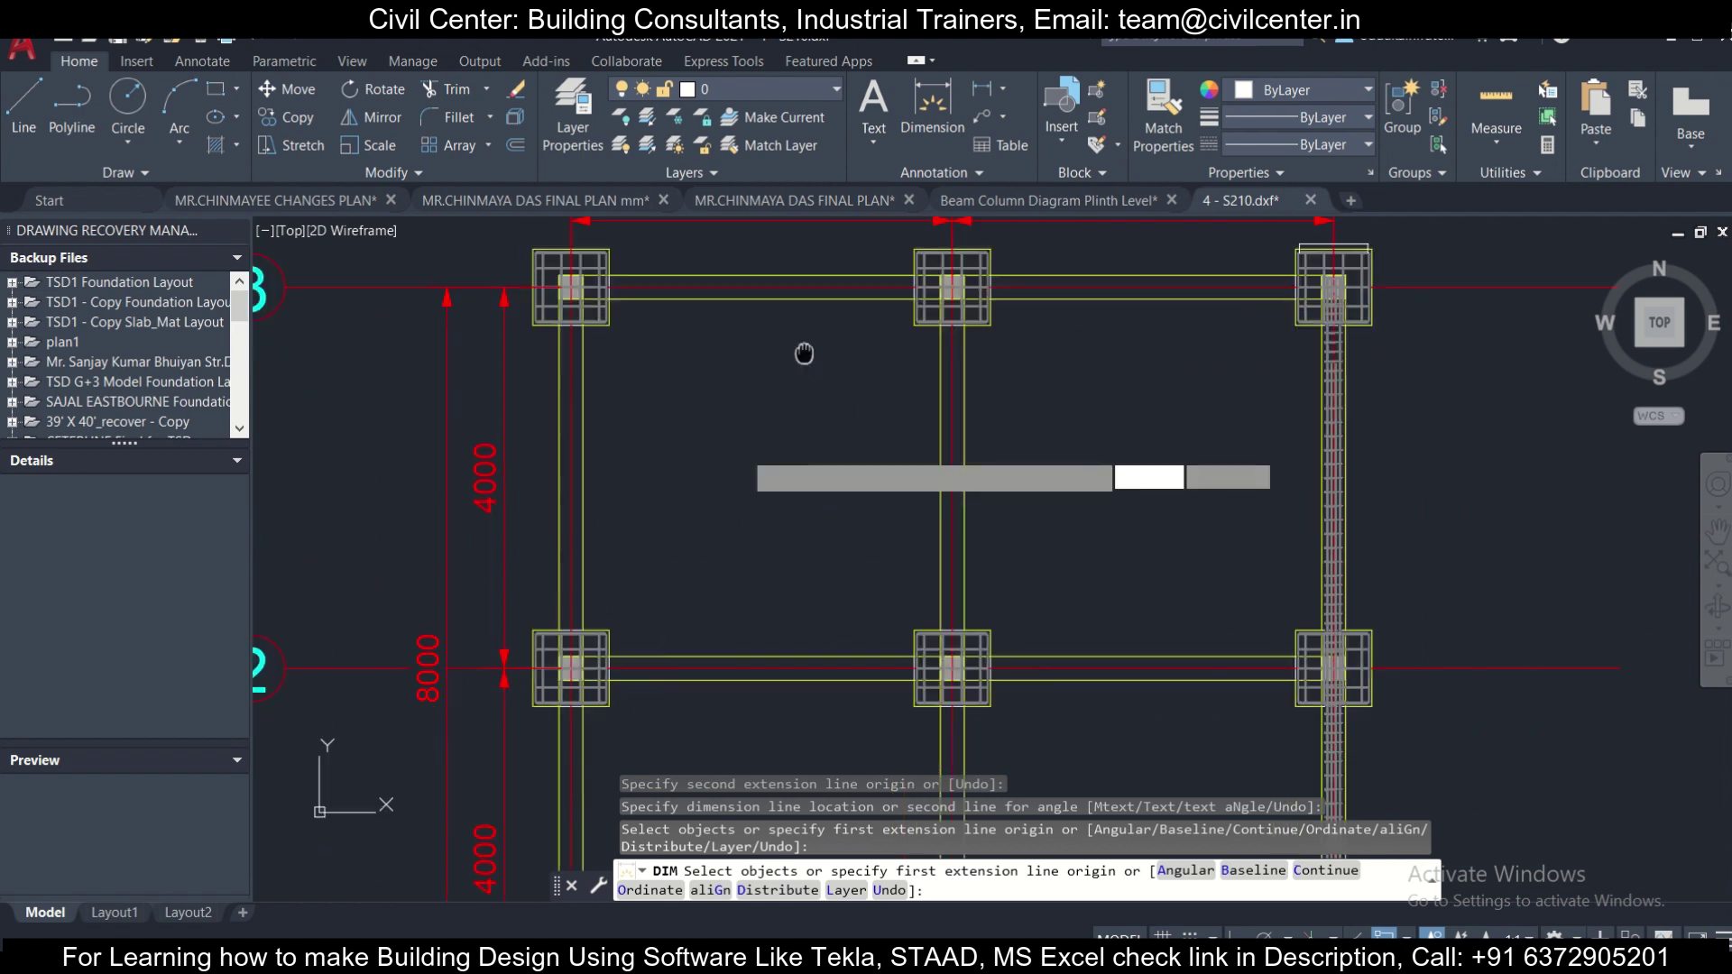
scroll(776, 384, "down", 4)
scroll(811, 456, "up", 2)
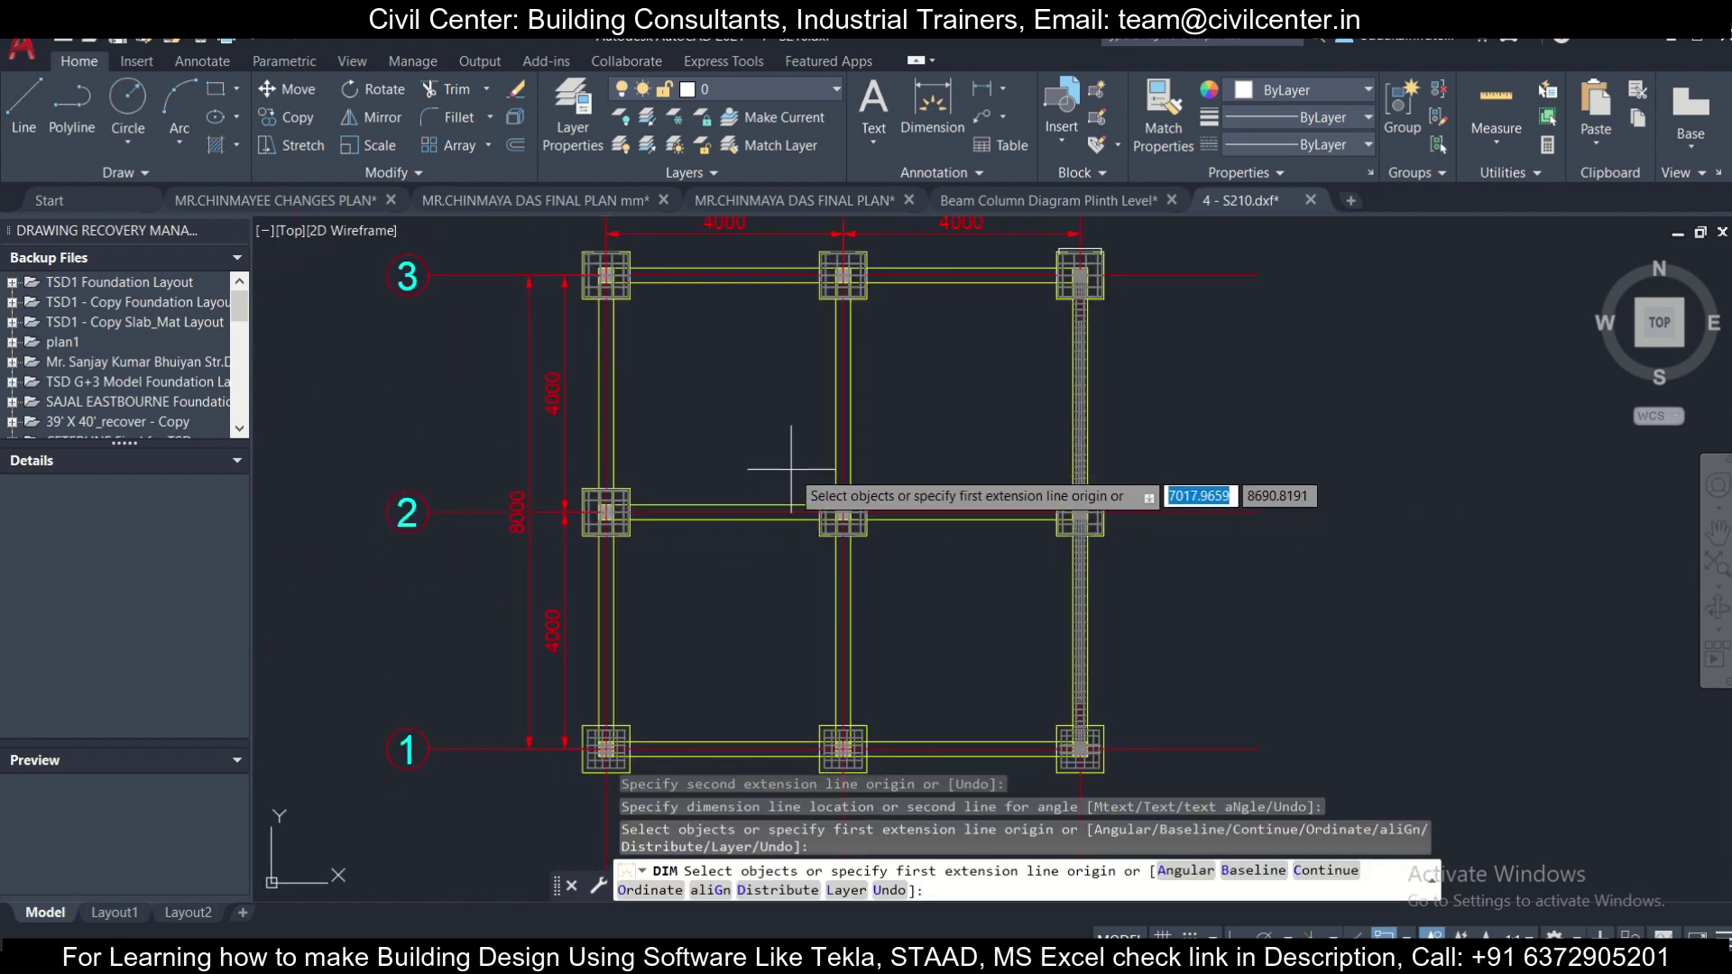
middle_click_drag(771, 326, 778, 408)
scroll(568, 347, "up", 5)
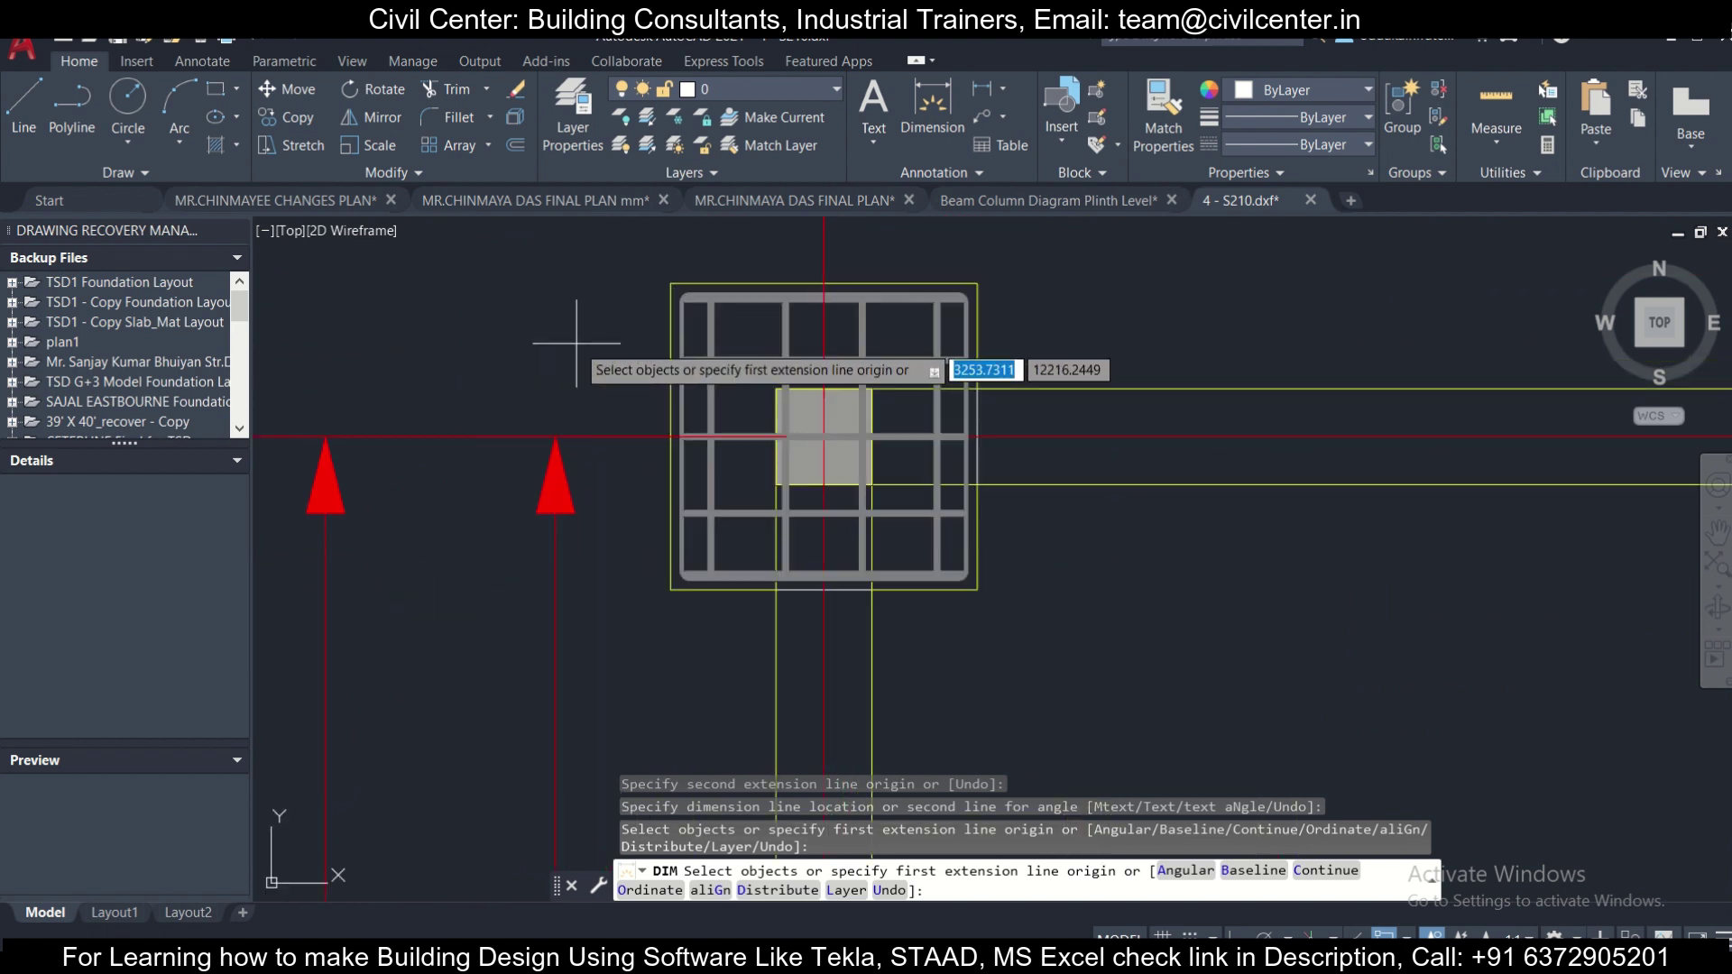
scroll(591, 348, "down", 5)
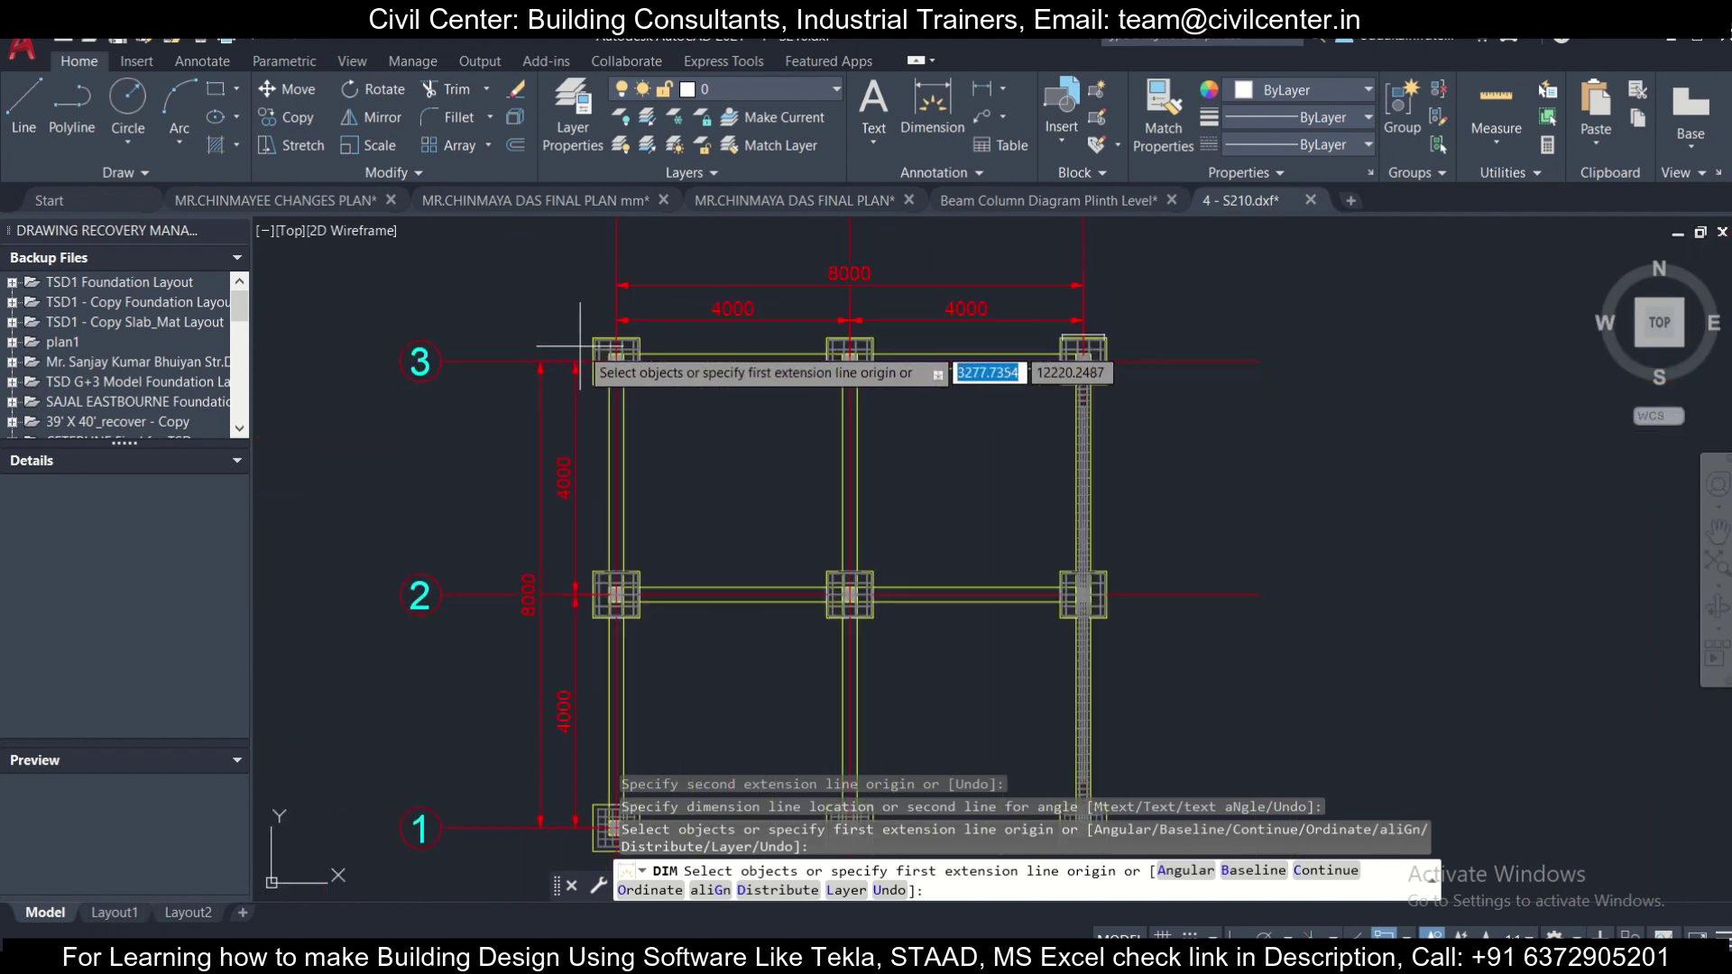